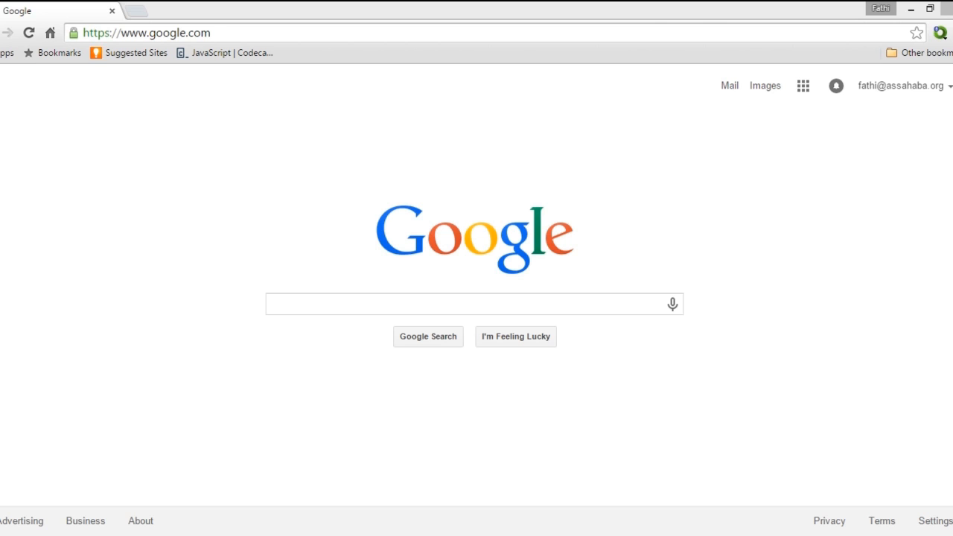
Drop the typed Classroom address and load Google Drive from the Google apps grid.
left_click(351, 27)
type("classroom")
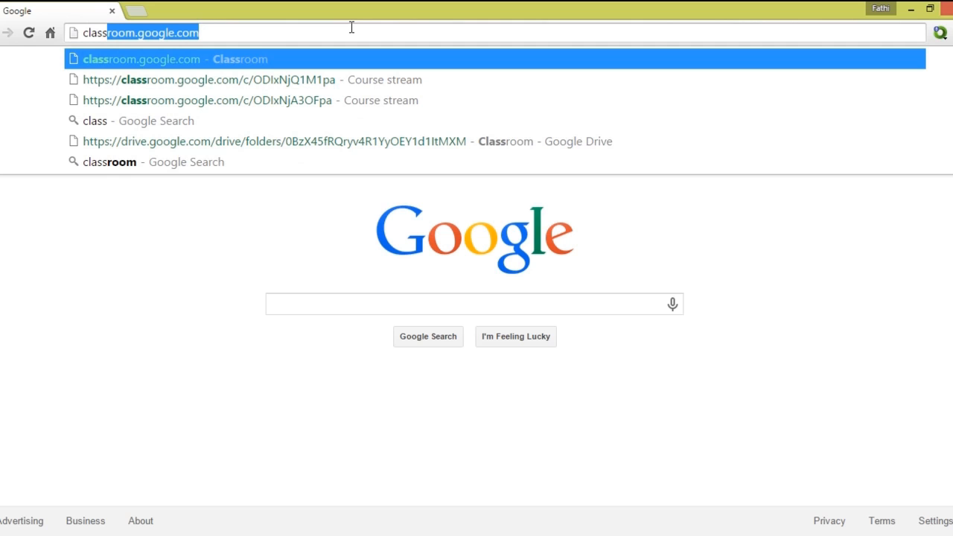
key("End")
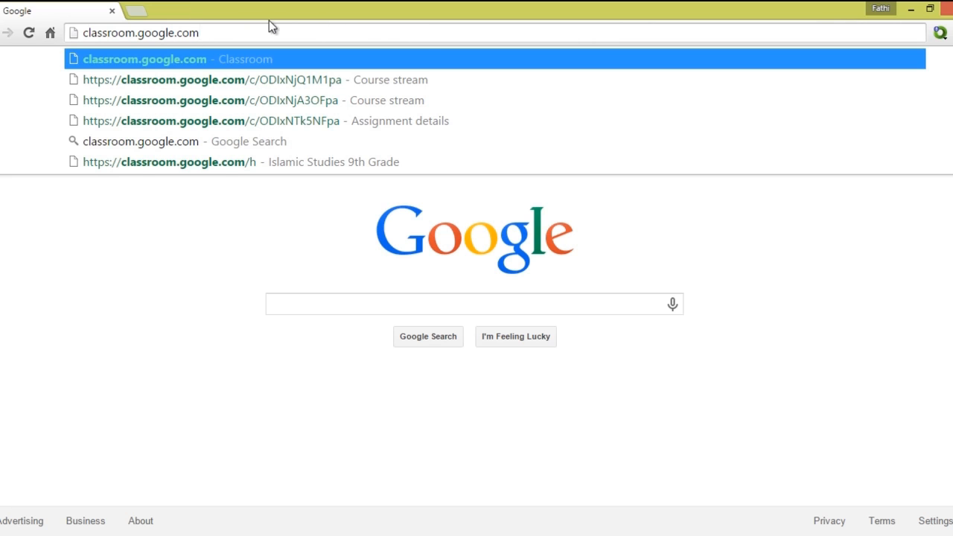
key("BackSpace")
key("BackSpace")
key("BackSpace")
key("BackSpace")
key("BackSpace")
key("BackSpace")
key("BackSpace")
key("BackSpace")
key("BackSpace")
key("BackSpace")
key("BackSpace")
key("BackSpace")
key("BackSpace")
key("BackSpace")
key("BackSpace")
key("BackSpace")
key("BackSpace")
key("BackSpace")
key("BackSpace")
key("BackSpace")
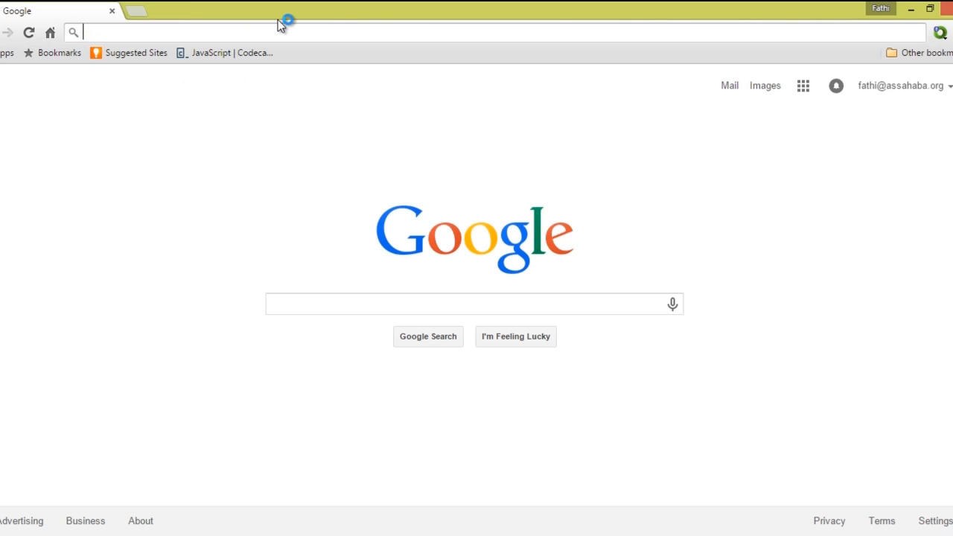
left_click(803, 87)
left_click(532, 338)
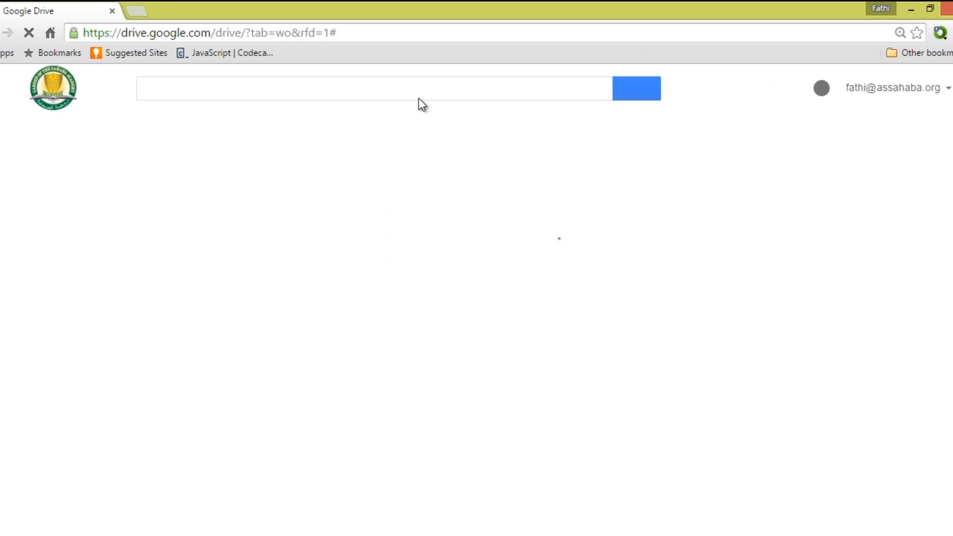
In a new tab, clear the typed Classroom address and load the Google home page.
left_click(135, 13)
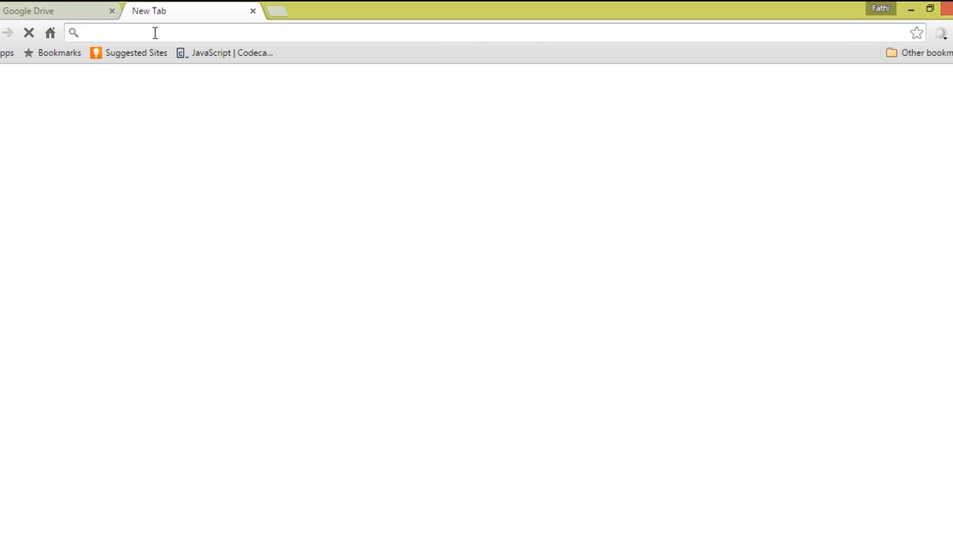
type("classroom.google.com")
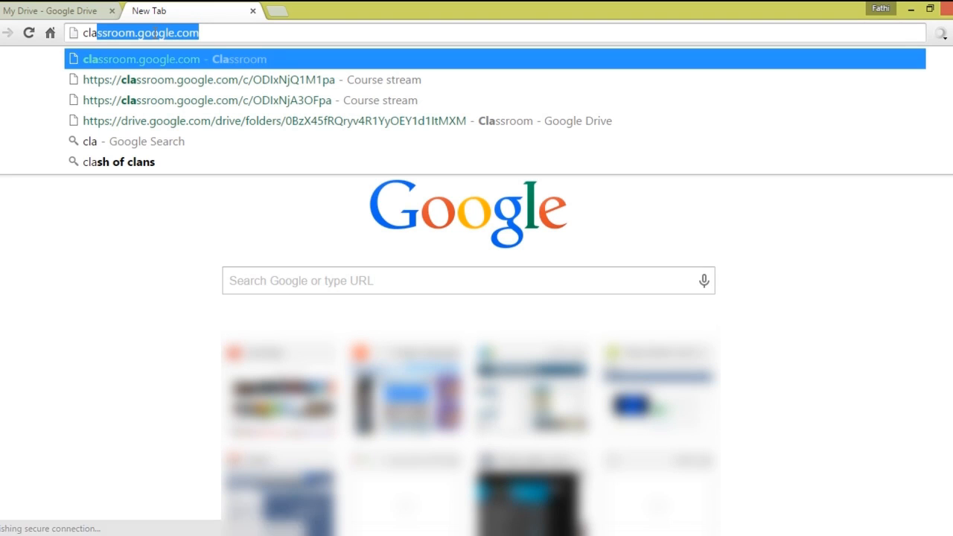
key("End")
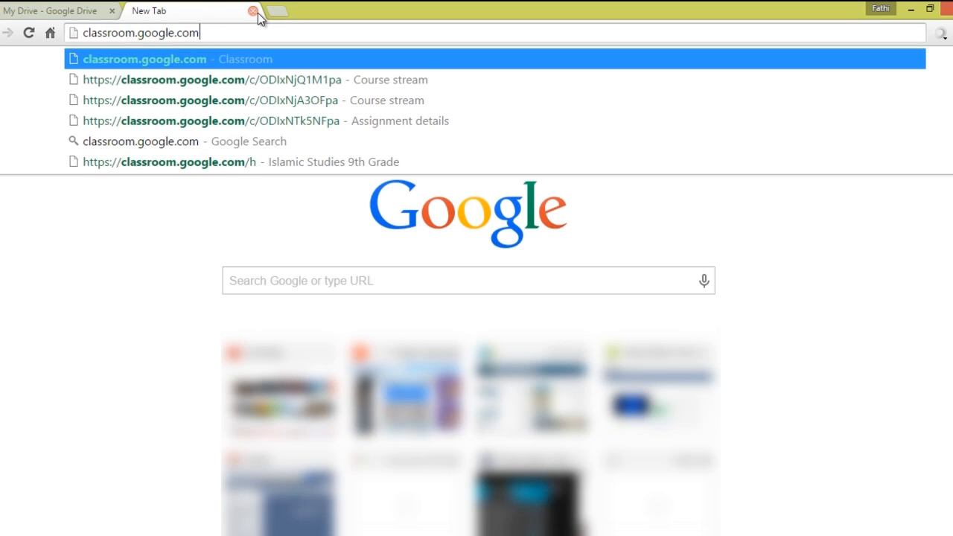
key("BackSpace")
key("BackSpace")
key("BackSpace")
key("BackSpace")
key("BackSpace")
key("BackSpace")
key("BackSpace")
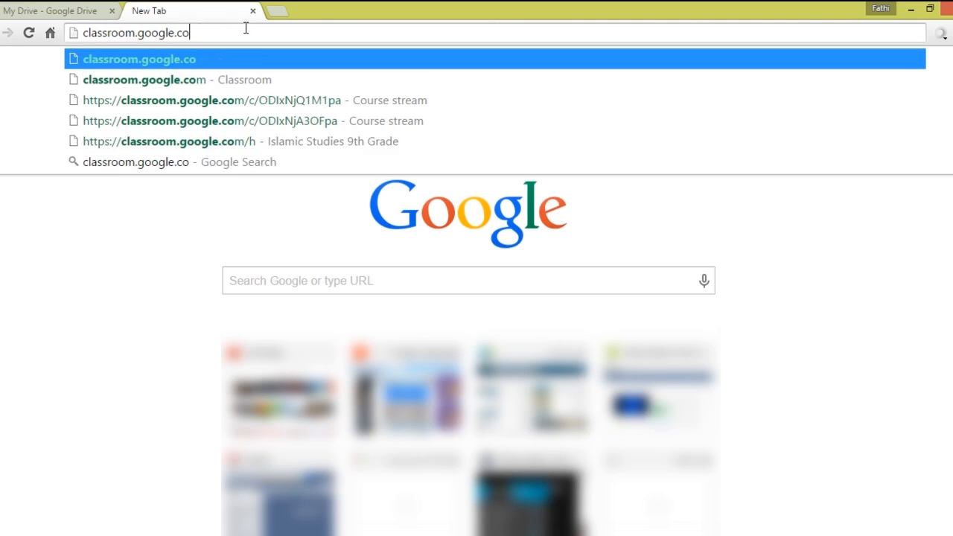
key("BackSpace")
key("BackSpace")
key("BackSpace")
key("BackSpace")
key("BackSpace")
key("BackSpace")
key("BackSpace")
key("BackSpace")
key("BackSpace")
key("BackSpace")
key("BackSpace")
key("BackSpace")
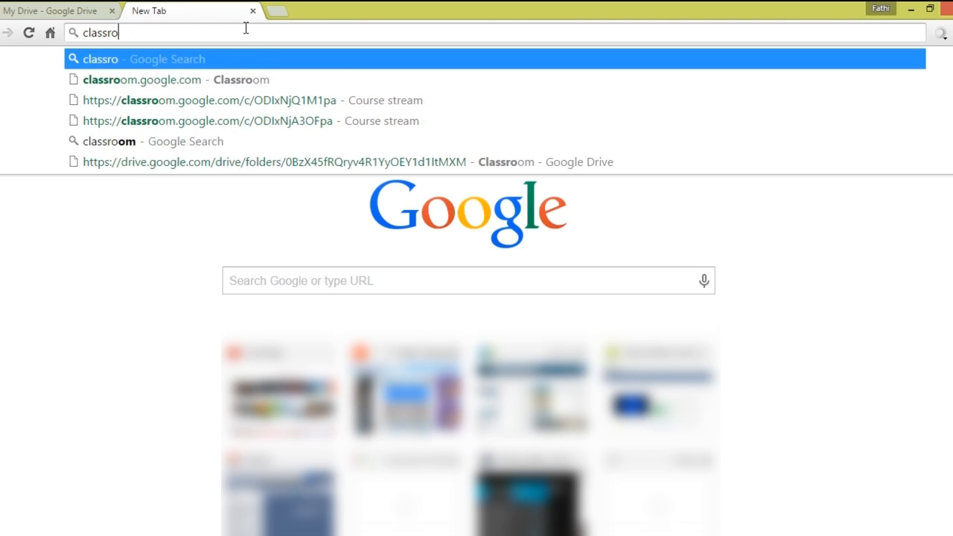
key("BackSpace")
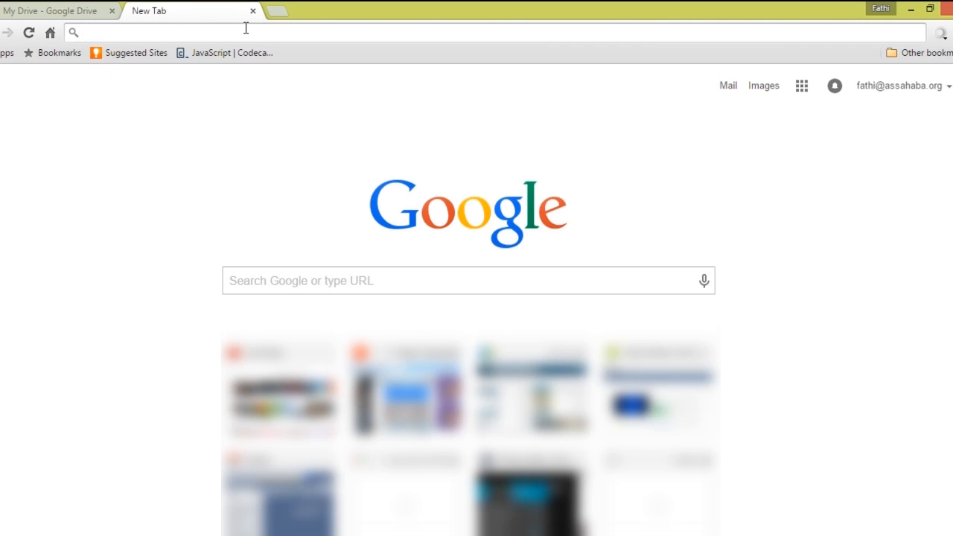
type("googl")
key("Return")
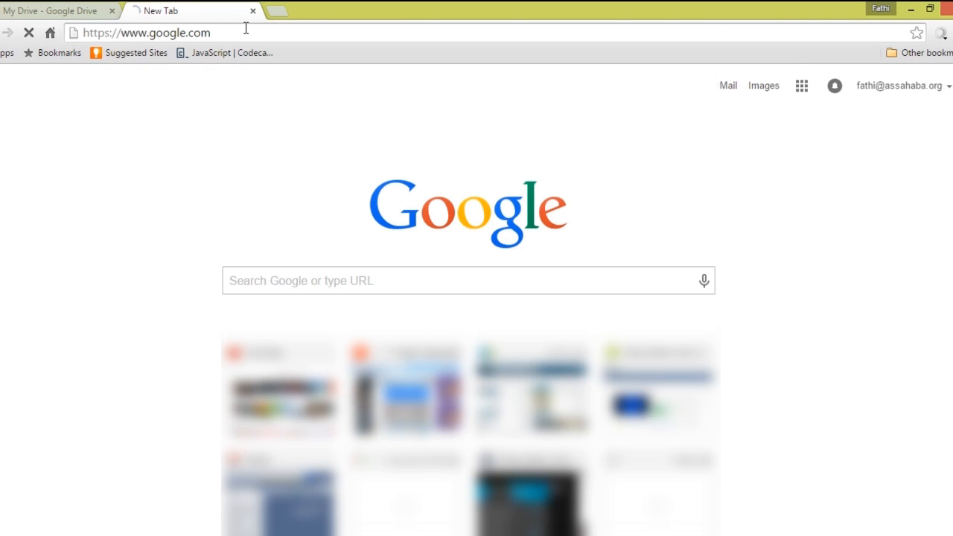
Browse Google's apps list, then reach the Classroom site via the omnibox 'class' suggestion.
left_click(803, 90)
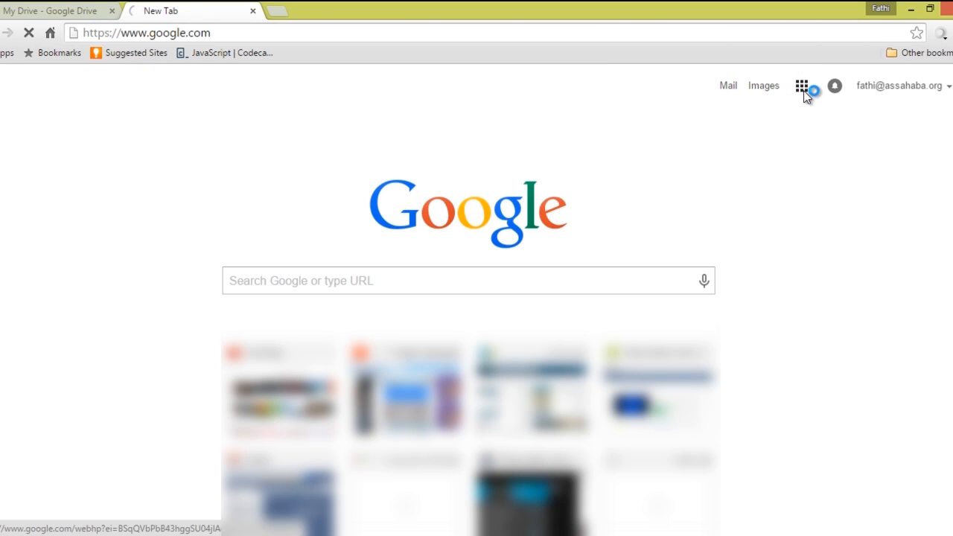
left_click(834, 384)
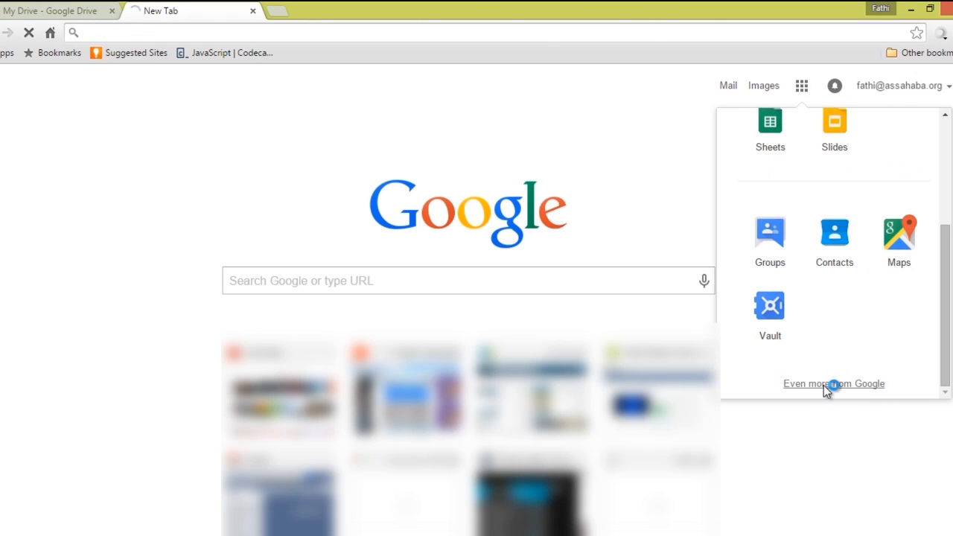
left_click(829, 385)
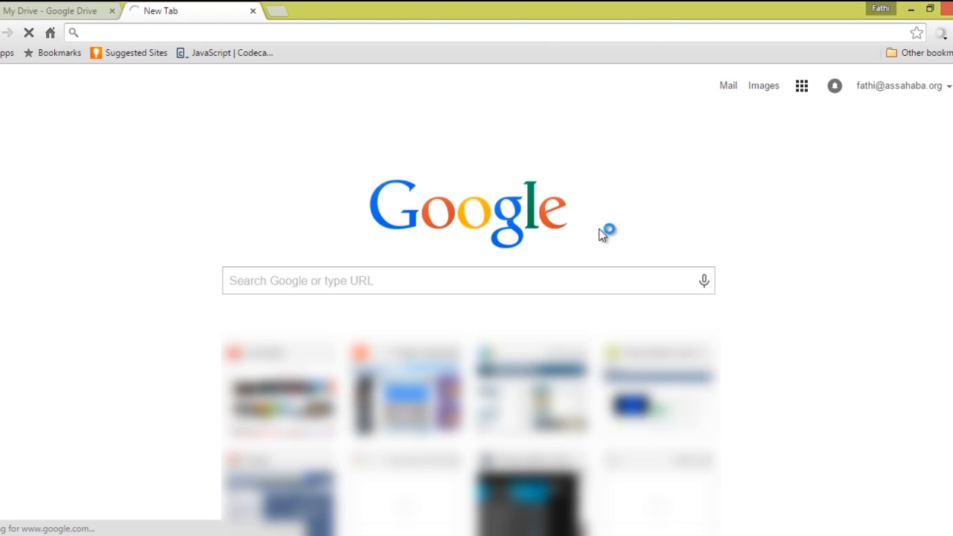
left_click(280, 31)
type("classroom.google.com")
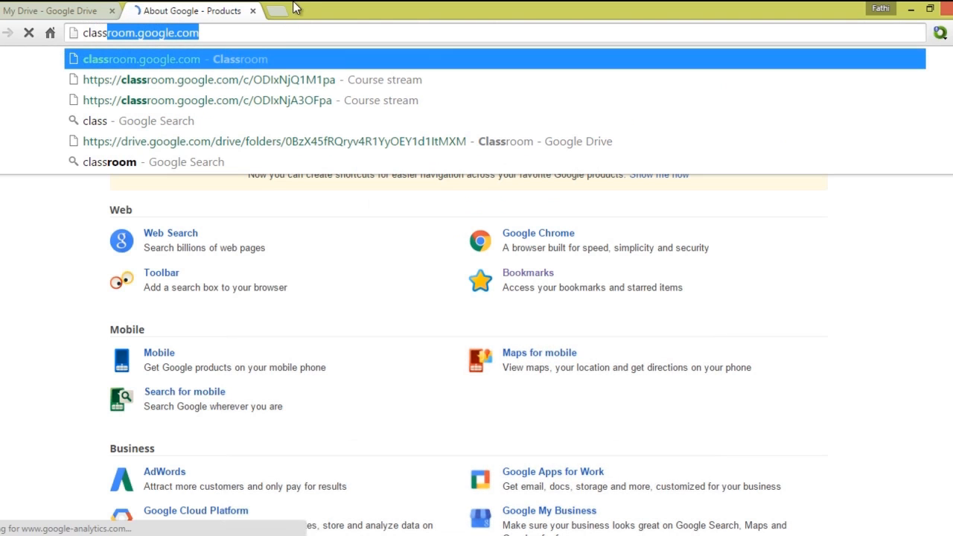
left_click(264, 55)
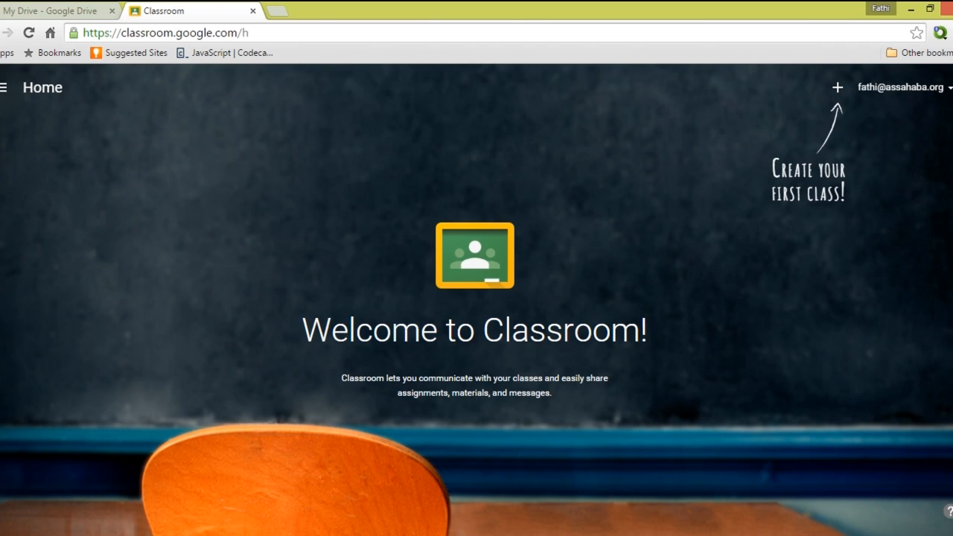
Create a class named '9th Grade Computer Science' from the + menu.
left_click(838, 89)
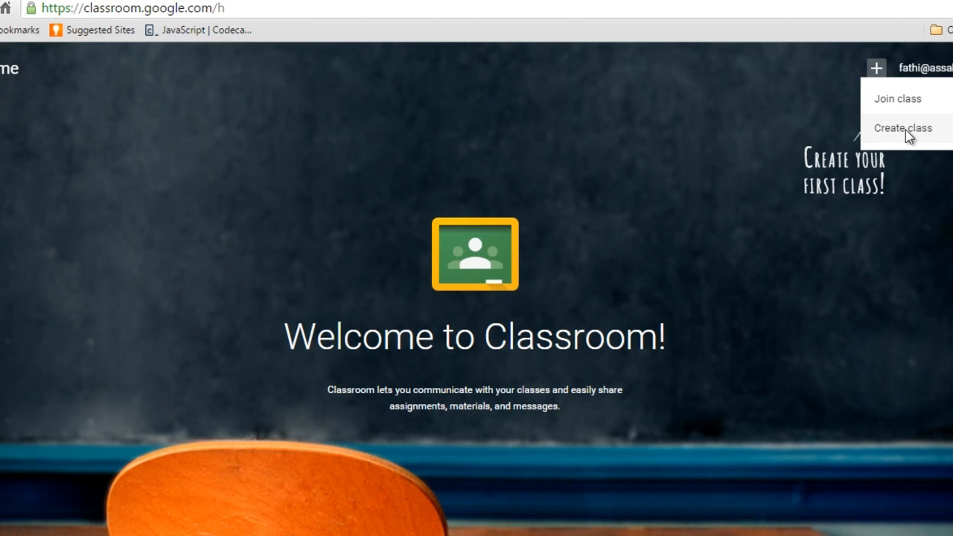
left_click(904, 129)
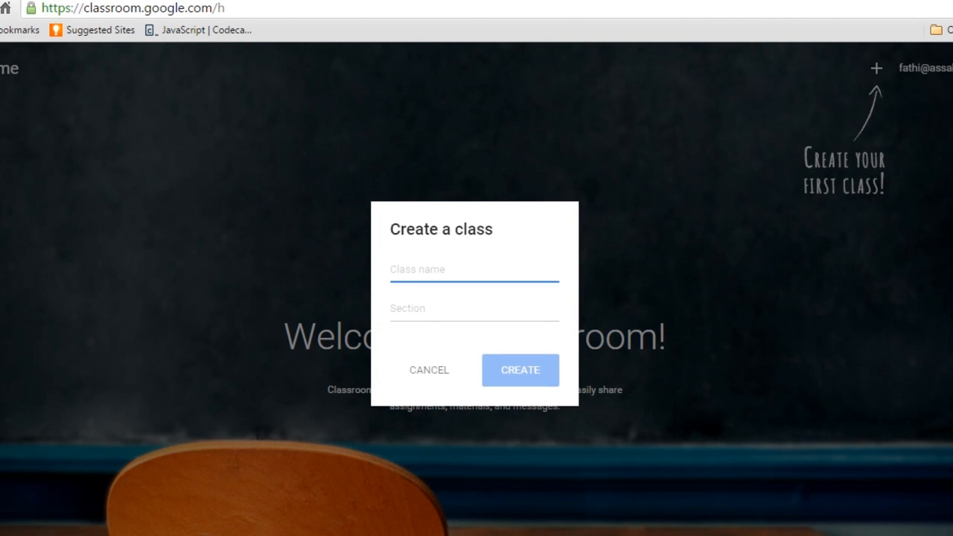
type("9th ")
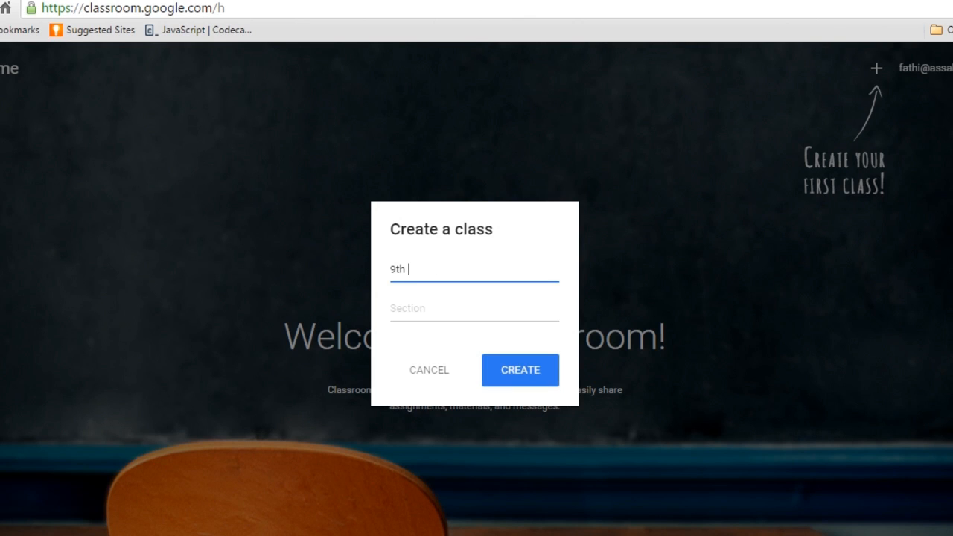
type("Grade Computer ")
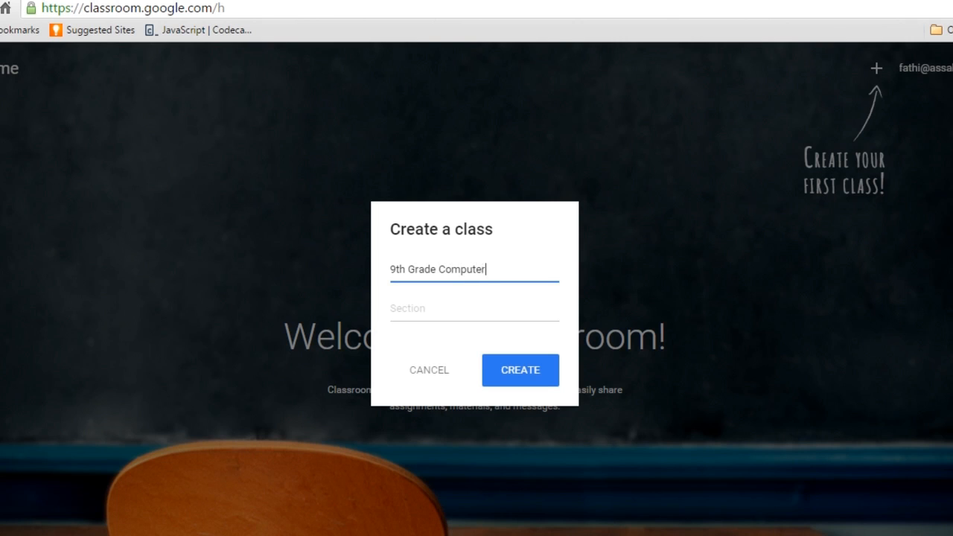
type("Science")
left_click(507, 379)
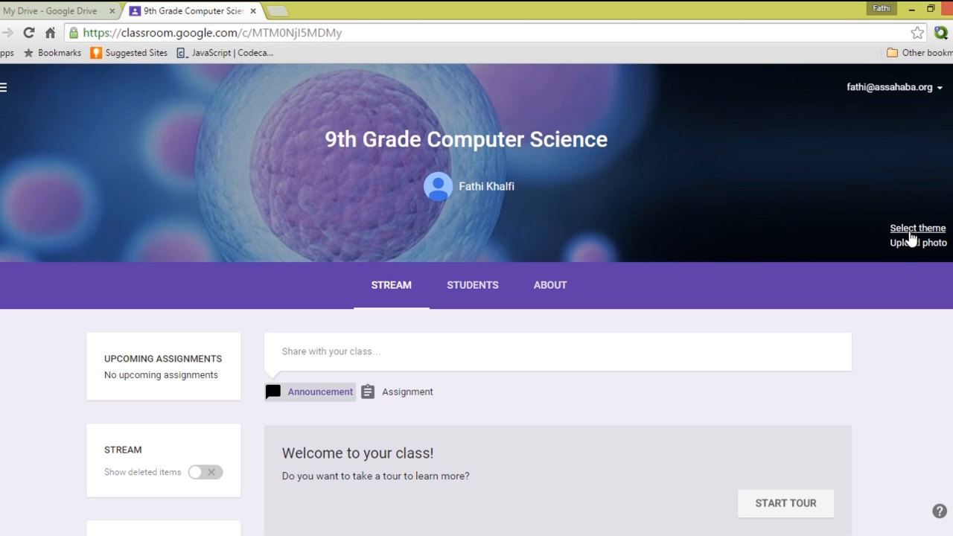
Open the class theme gallery for 9th Grade Computer Science.
left_click(912, 231)
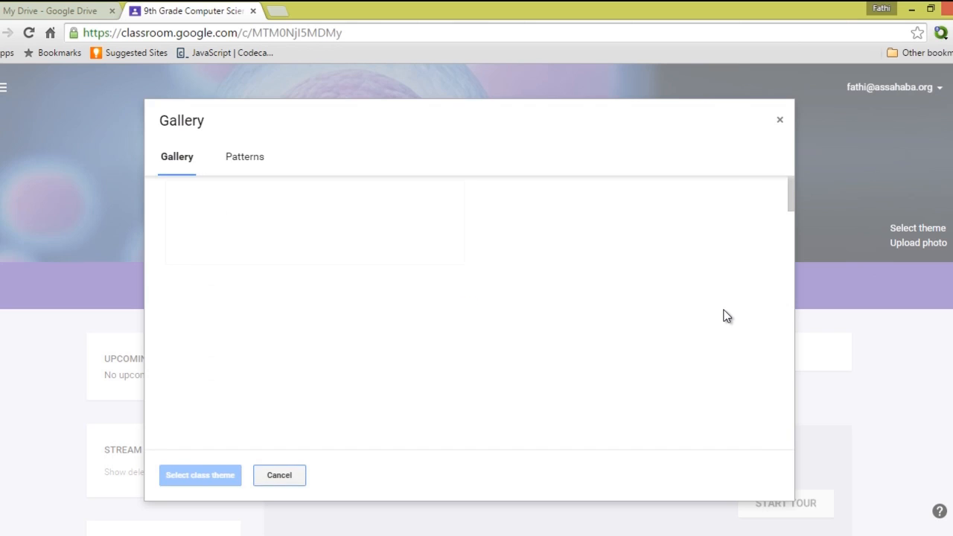
Apply the coloured pencils gallery image as the class theme.
scroll(751, 242, "down", 6)
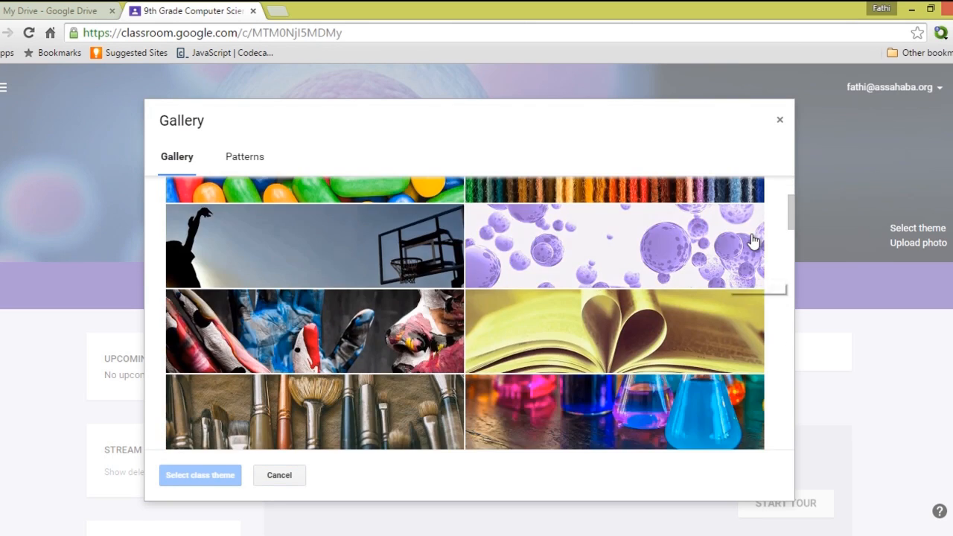
scroll(753, 244, "down", 10)
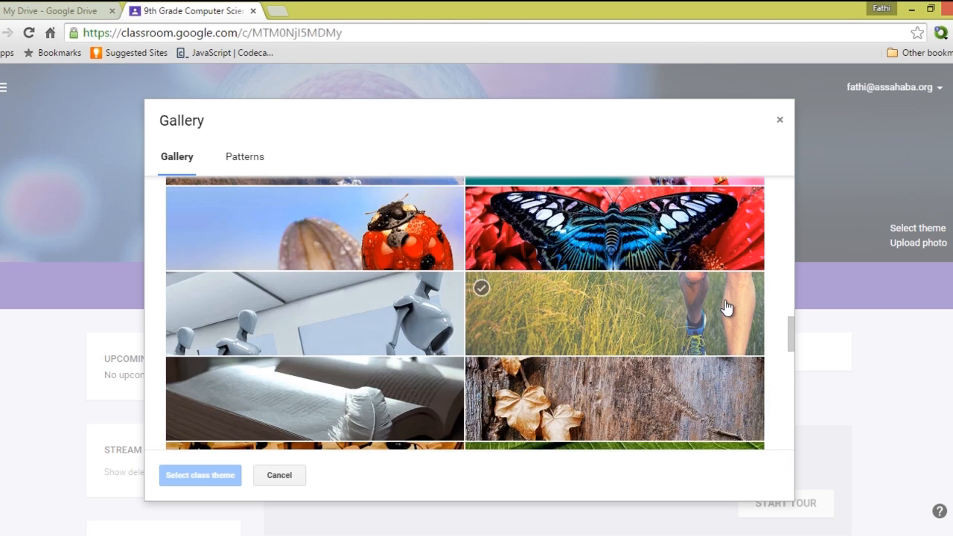
scroll(726, 309, "down", 5)
scroll(725, 308, "up", 3)
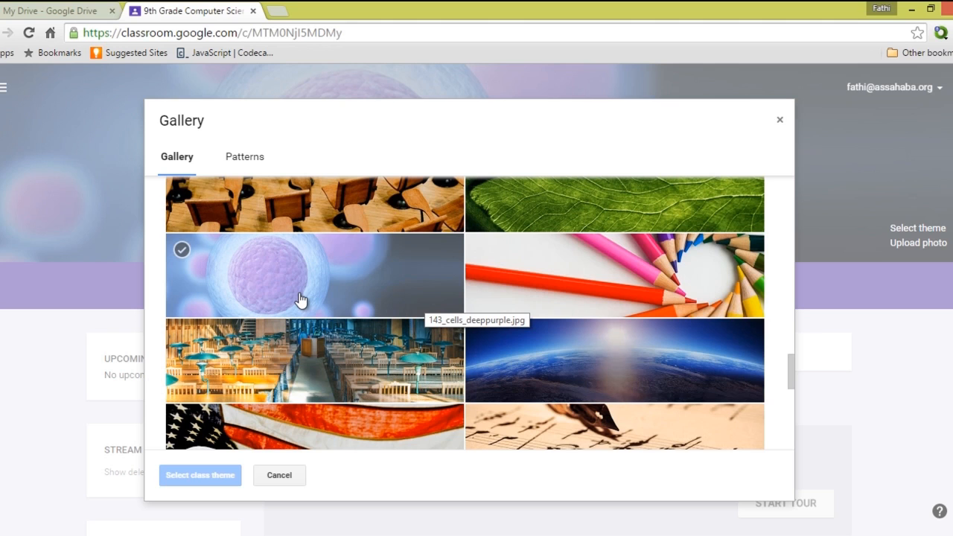
left_click(568, 314)
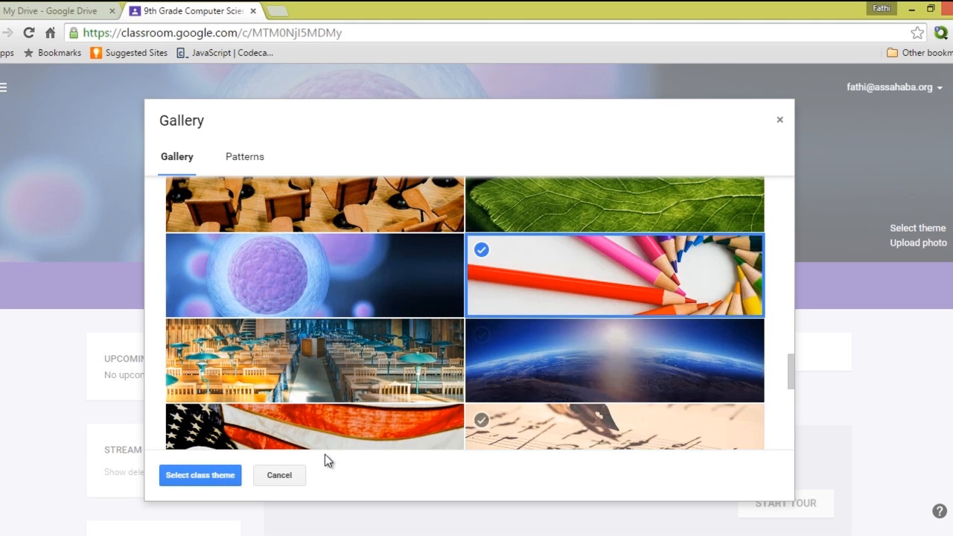
left_click(191, 481)
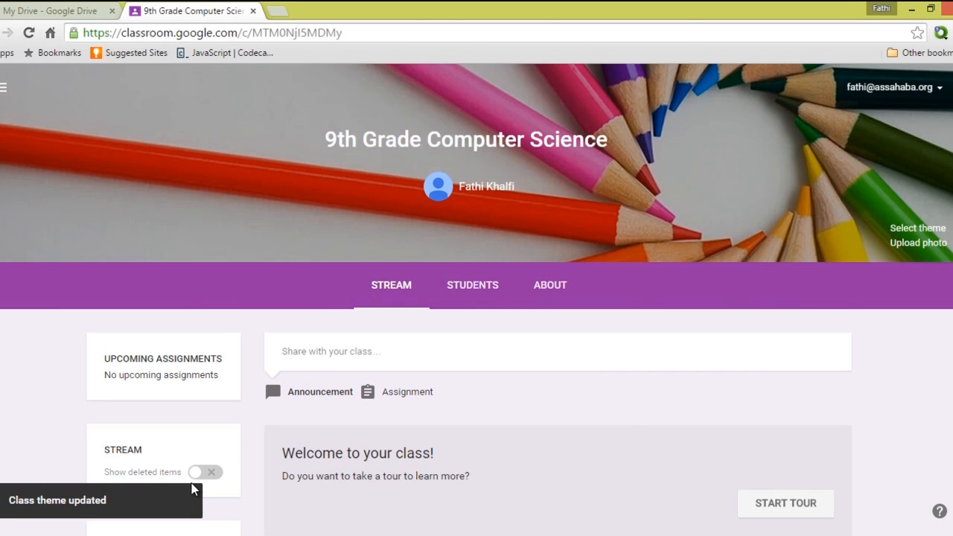
Upload Tablets.jpg from a Desktop folder as a custom banner photo.
left_click(910, 244)
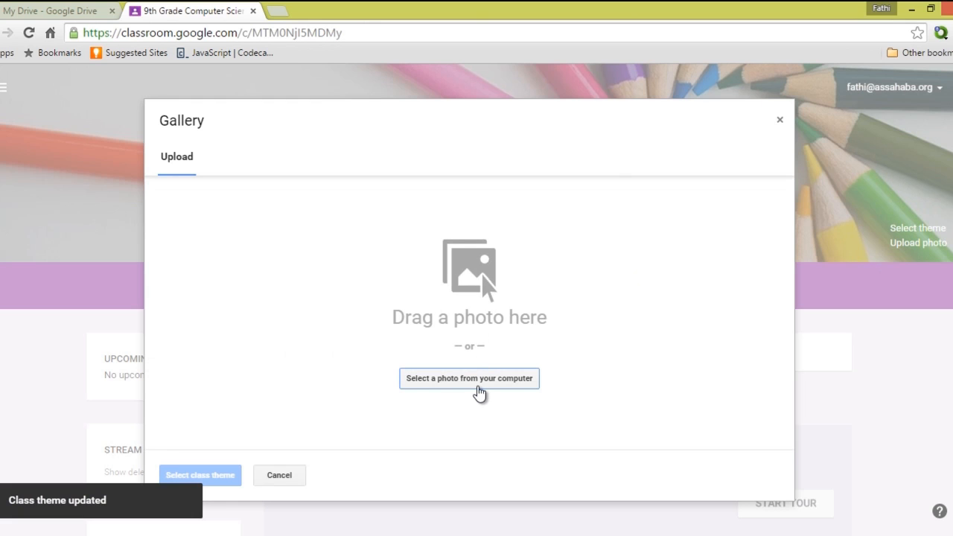
left_click(481, 388)
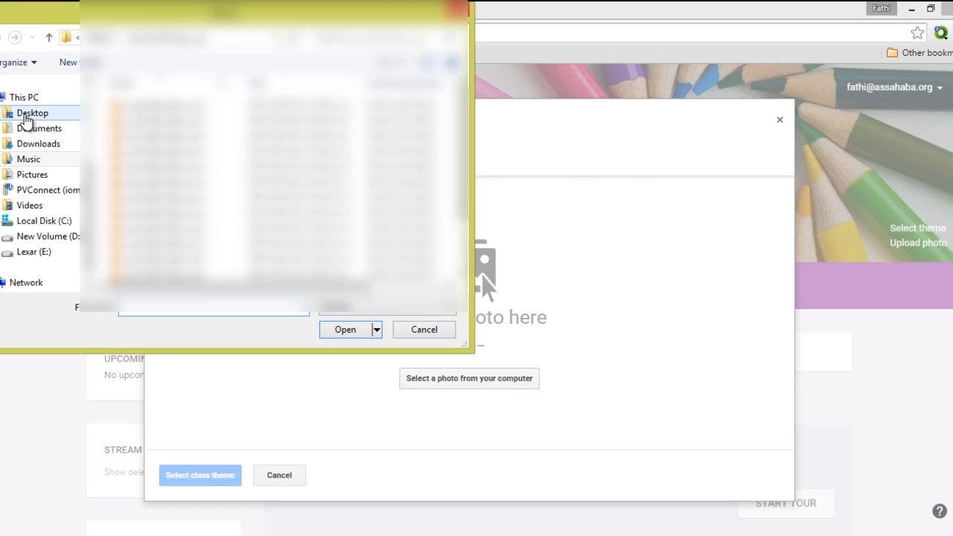
left_click(29, 113)
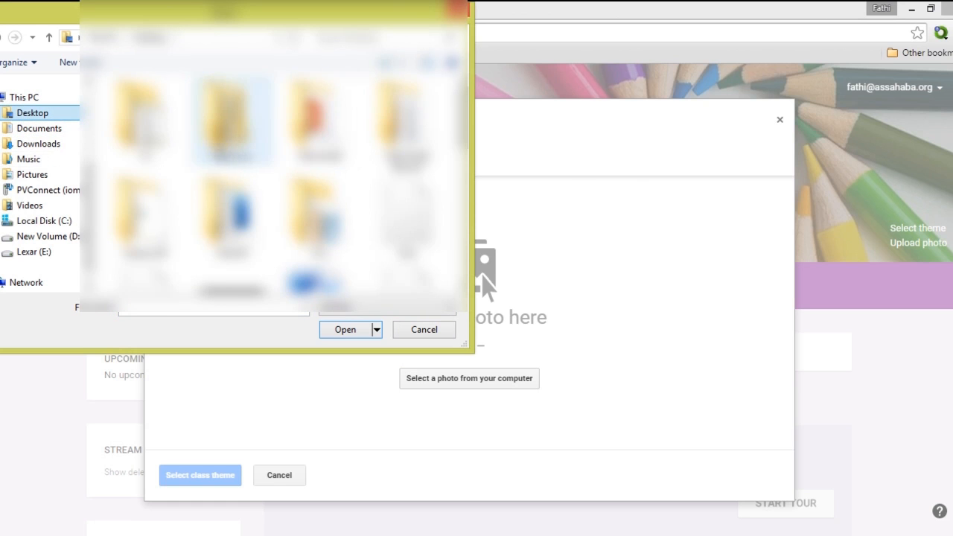
double_click(322, 224)
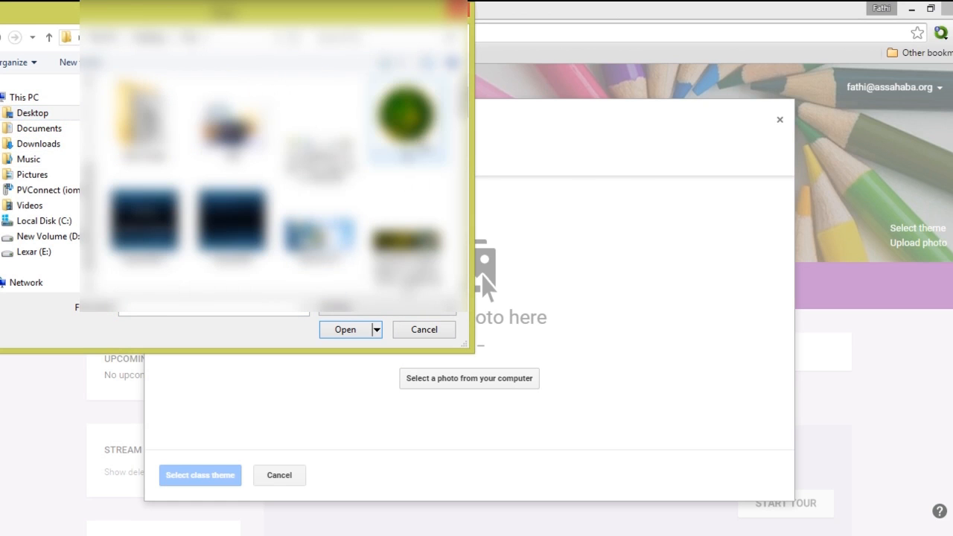
left_click_drag(468, 124, 471, 289)
double_click(146, 227)
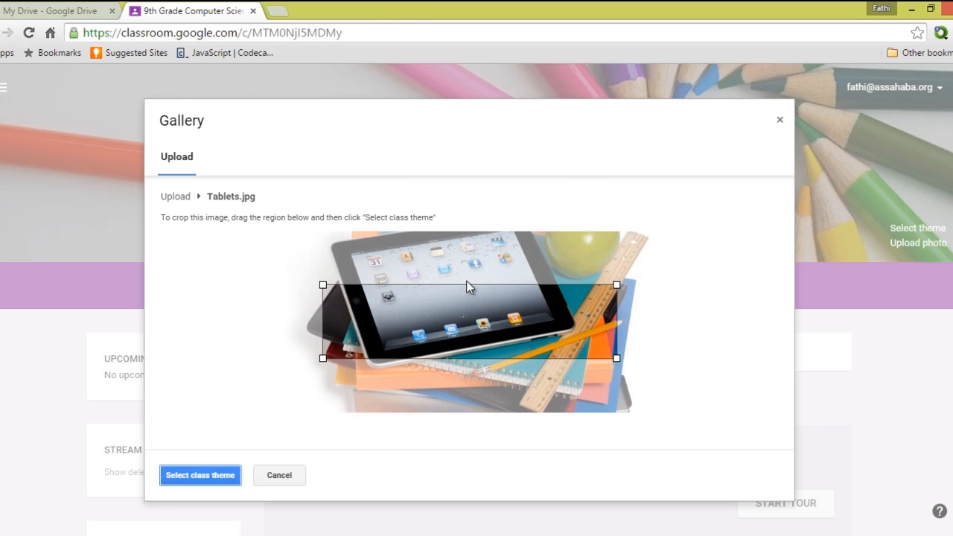
Crop the photo to the tablet screen and apply it as the class theme.
left_click_drag(332, 279, 386, 236)
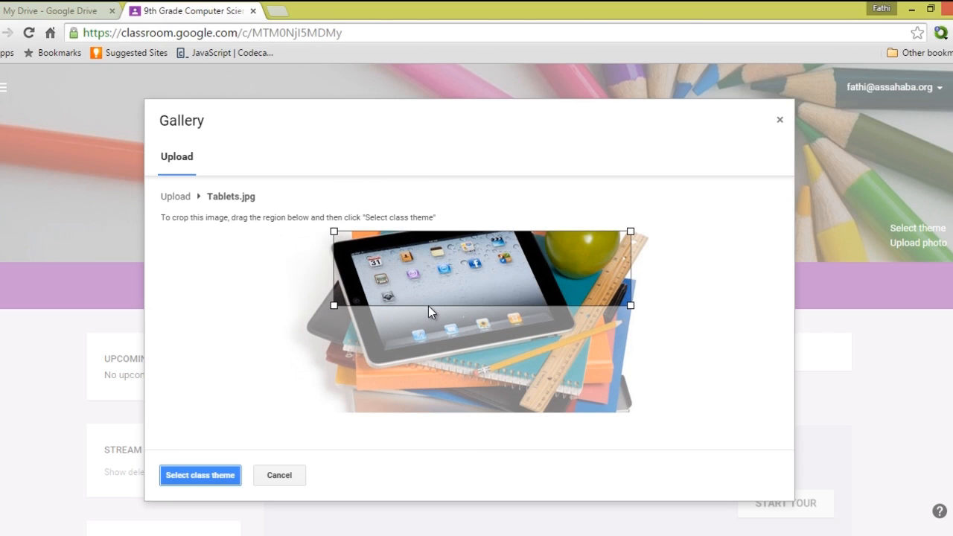
left_click_drag(429, 305, 427, 329)
left_click(219, 476)
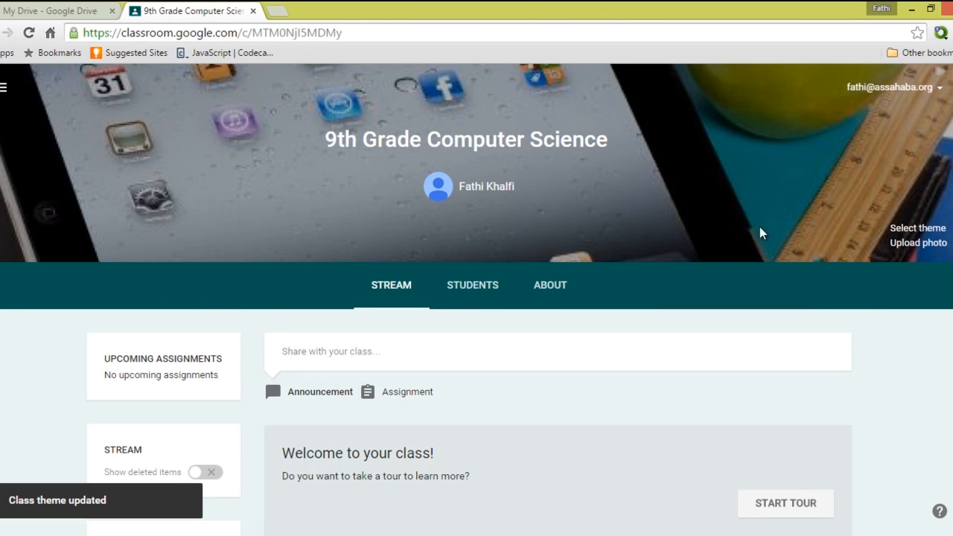
Open the theme gallery and preview the coloured yarn image.
left_click(907, 230)
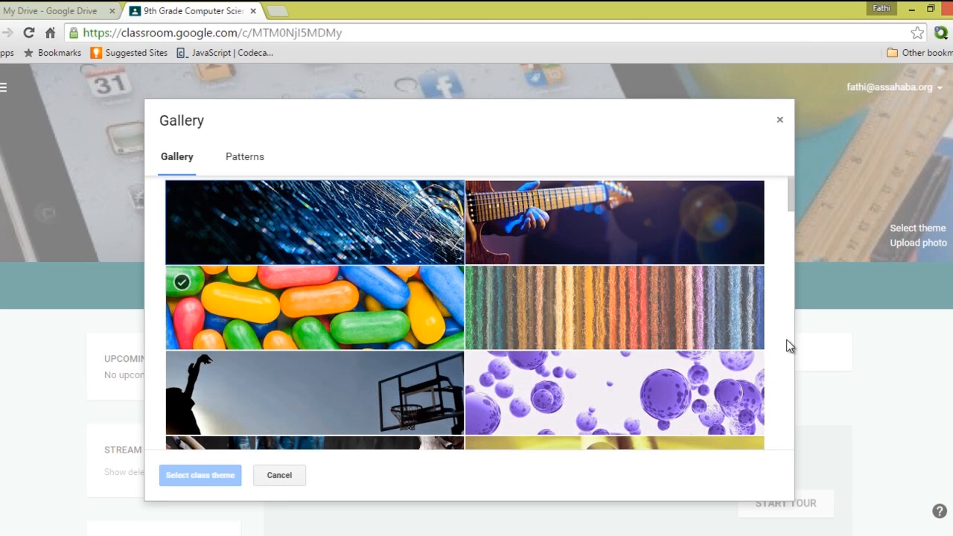
left_click(757, 306)
scroll(760, 274, "down", 3)
scroll(759, 274, "up", 2)
scroll(669, 310, "up", 1)
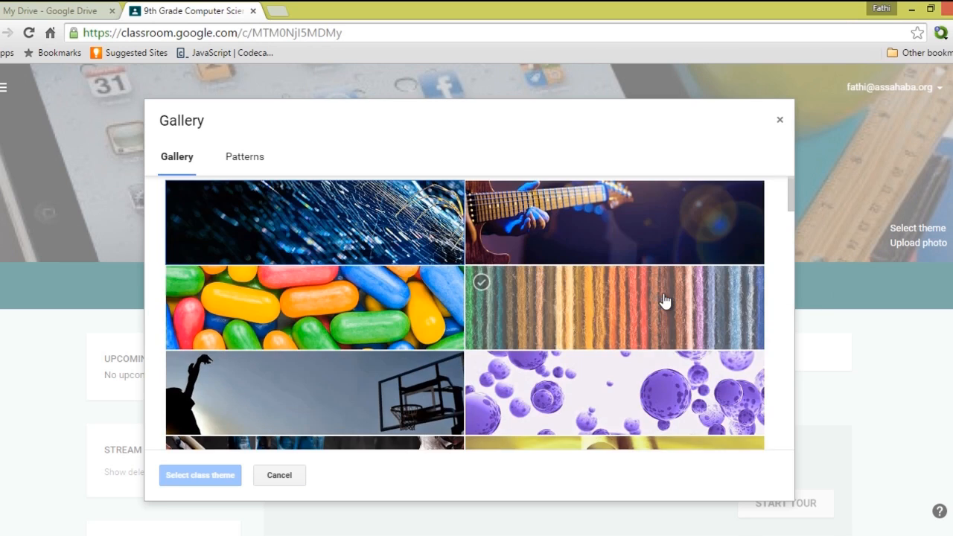
scroll(656, 298, "down", 4)
scroll(656, 295, "down", 7)
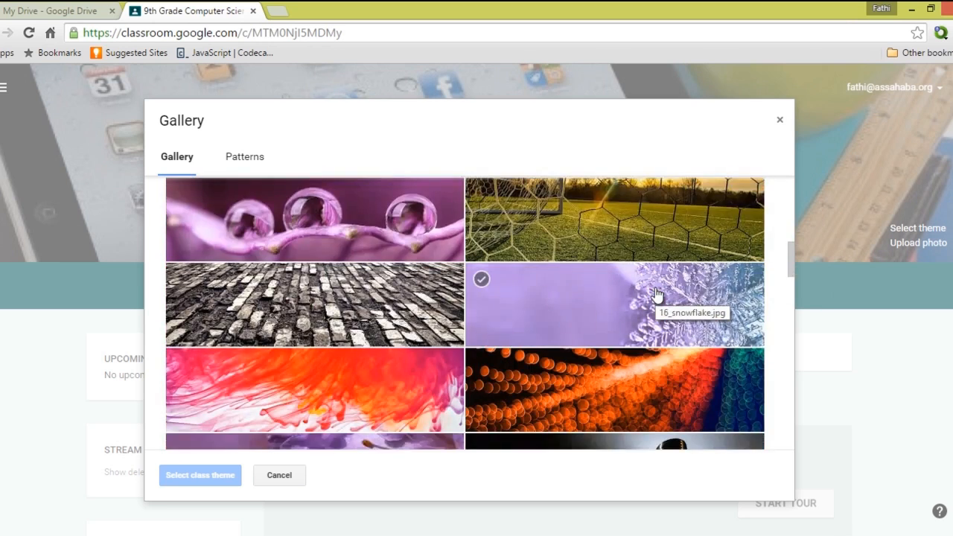
left_click(601, 307)
Select the starry night-sky image and apply it as the class theme.
left_click(395, 292)
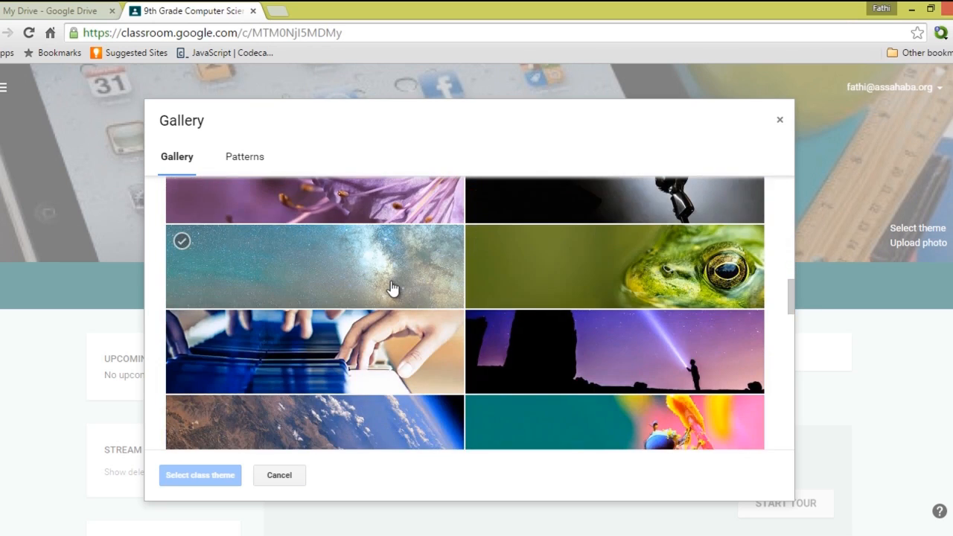
scroll(420, 291, "down", 5)
scroll(419, 290, "up", 4)
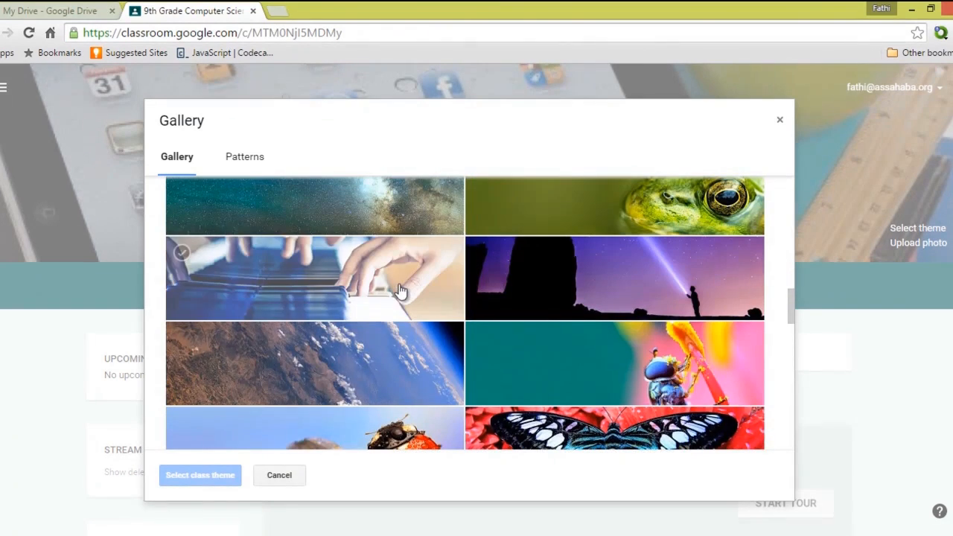
scroll(422, 301, "up", 3)
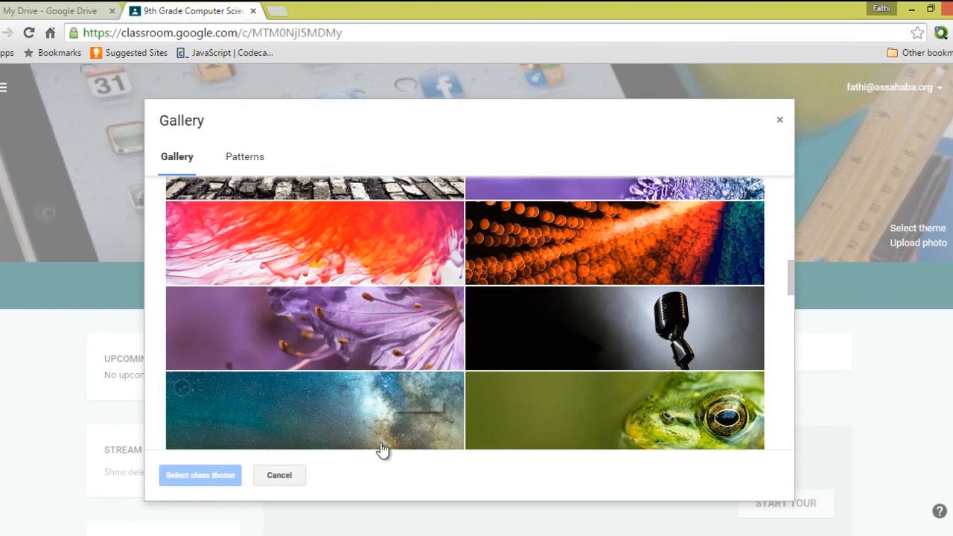
left_click(341, 431)
left_click(175, 475)
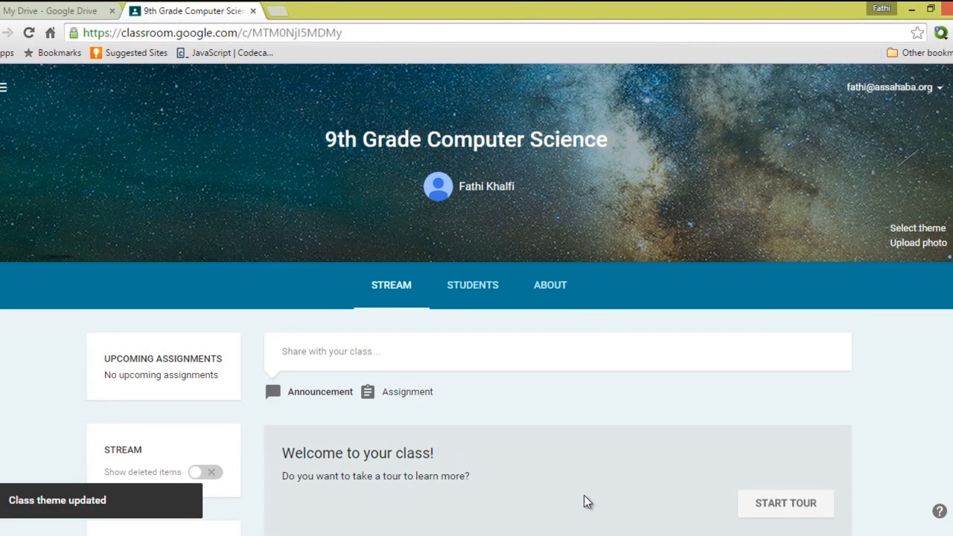
scroll(887, 425, "down", 2)
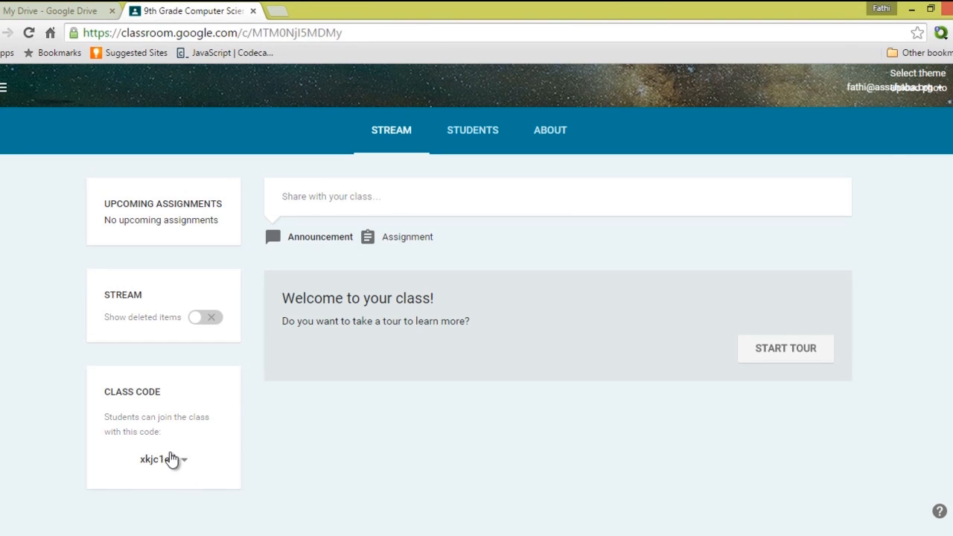
scroll(272, 403, "up", 3)
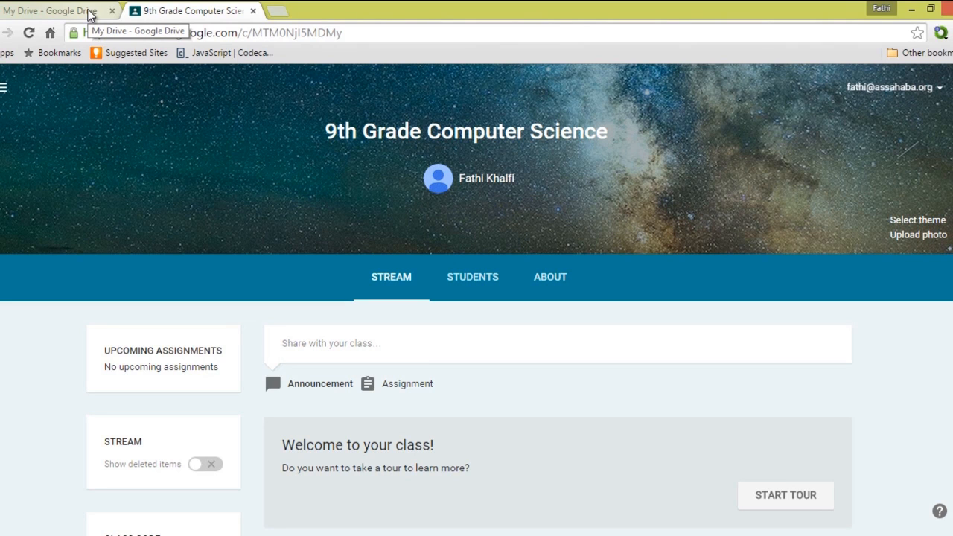
Switch to the Drive tab and open the Classroom folder.
left_click(89, 15)
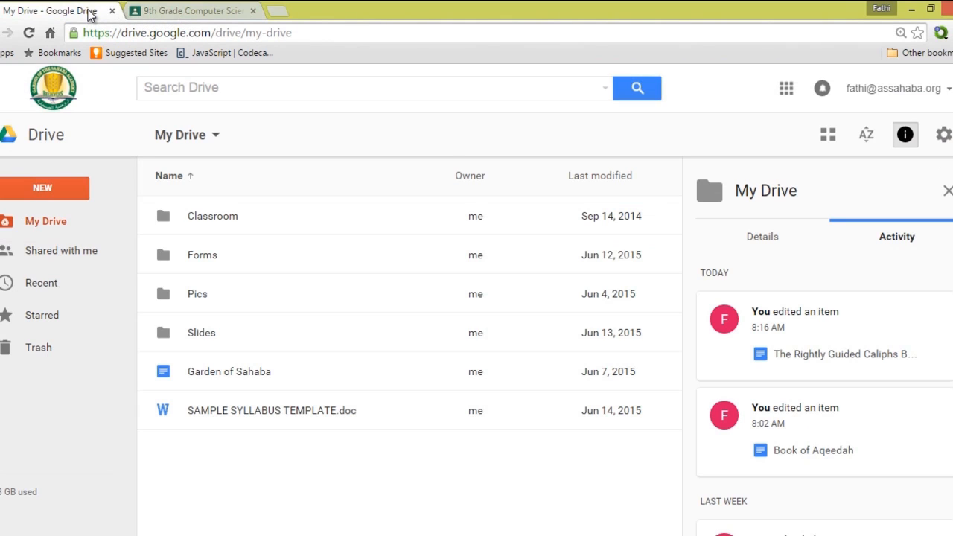
double_click(205, 217)
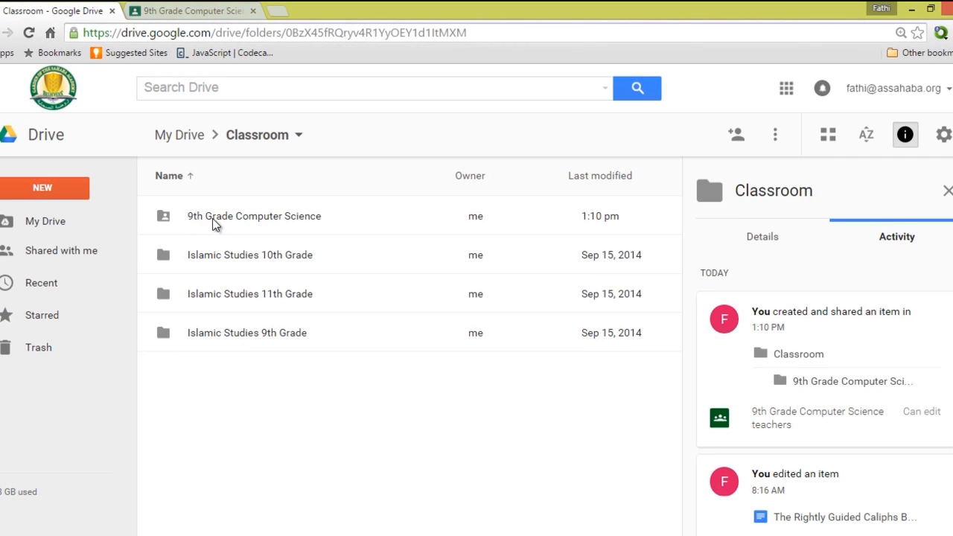
Open 9th Grade Computer Science, then scroll Islamic Studies 9th Grade's files, and return to My Drive.
double_click(212, 218)
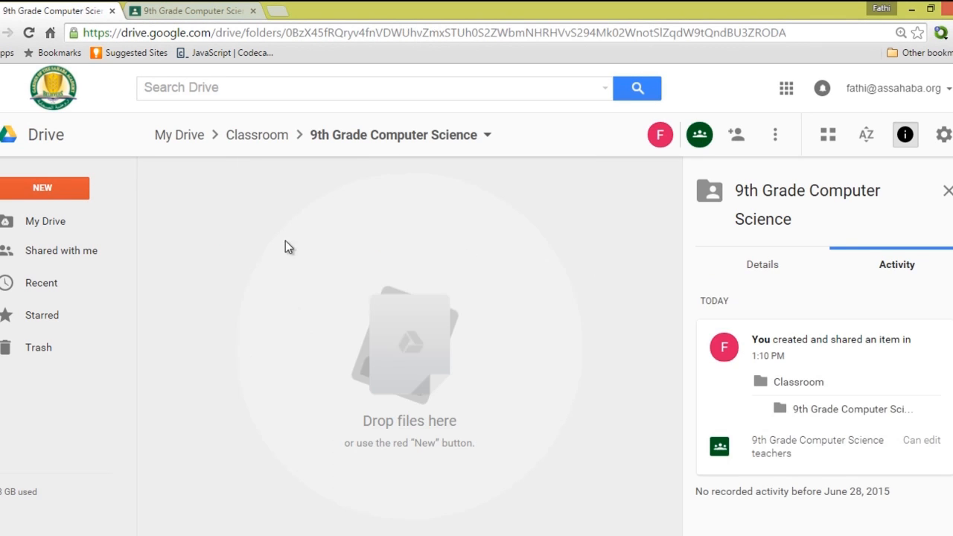
left_click(1, 32)
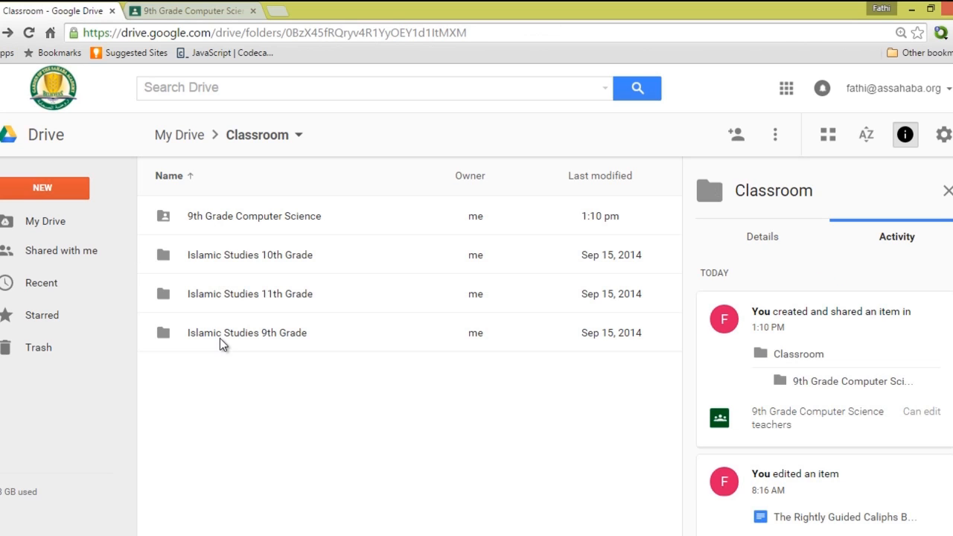
left_click(220, 332)
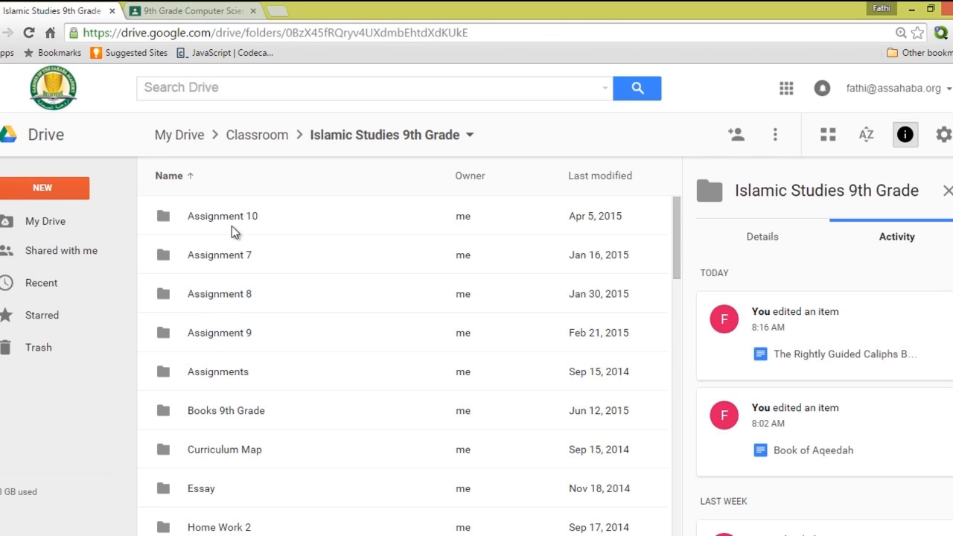
scroll(230, 304, "down", 4)
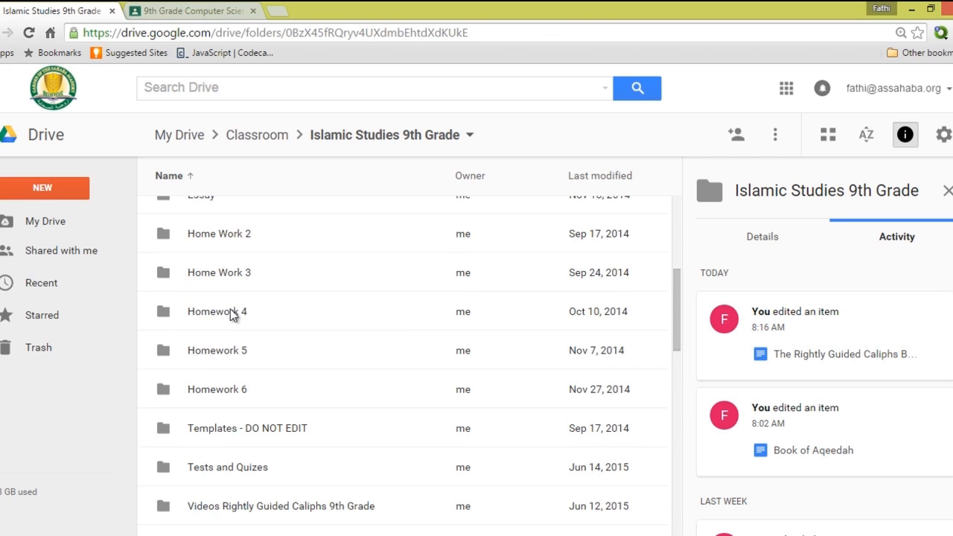
scroll(266, 368, "down", 4)
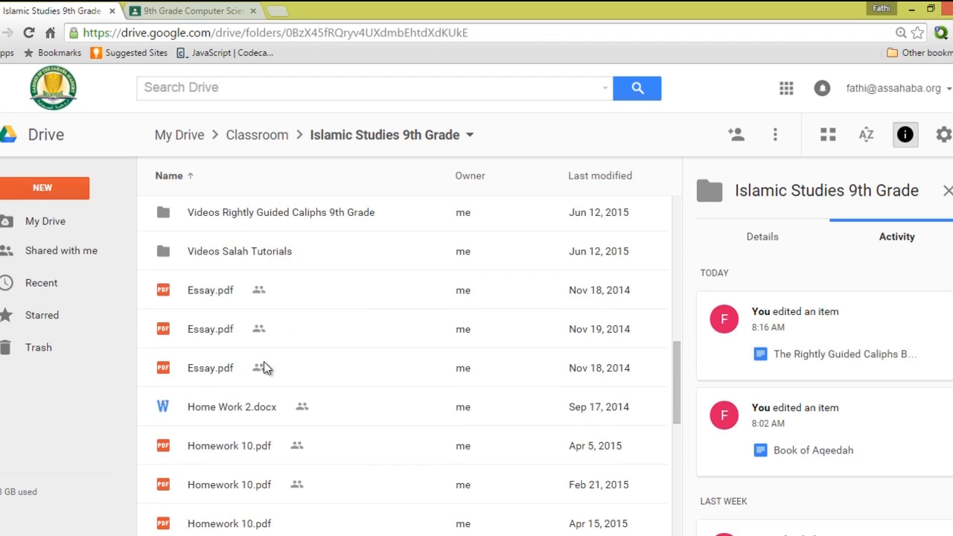
scroll(223, 298, "down", 6)
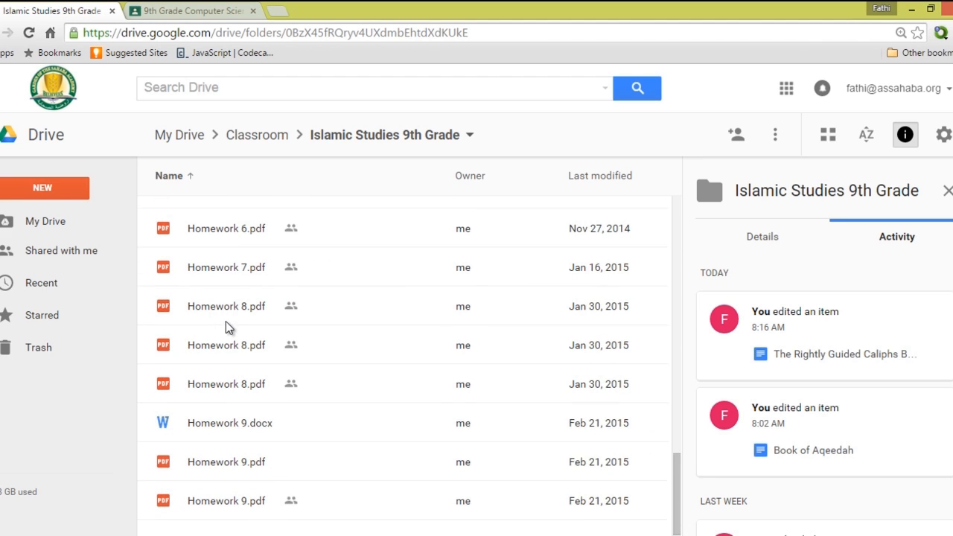
scroll(227, 316, "up", 15)
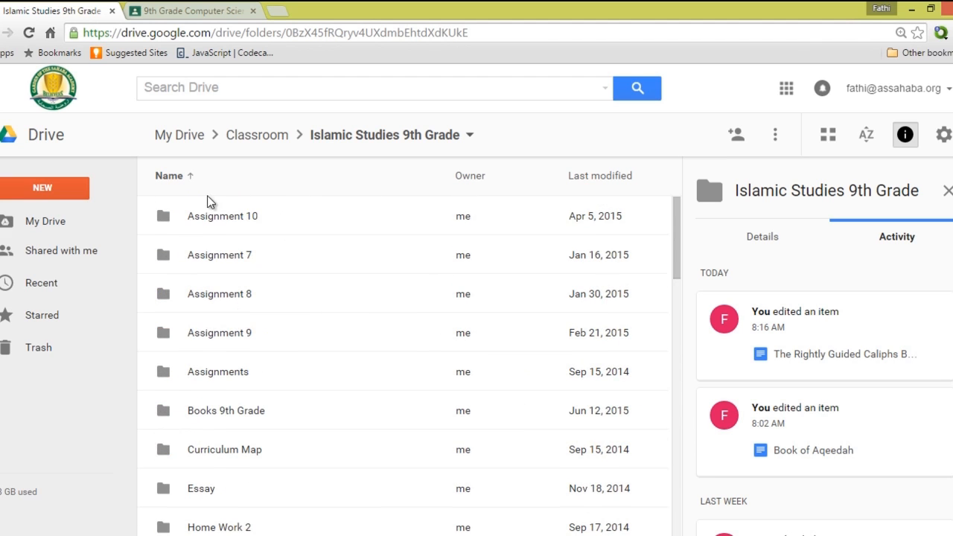
left_click(4, 32)
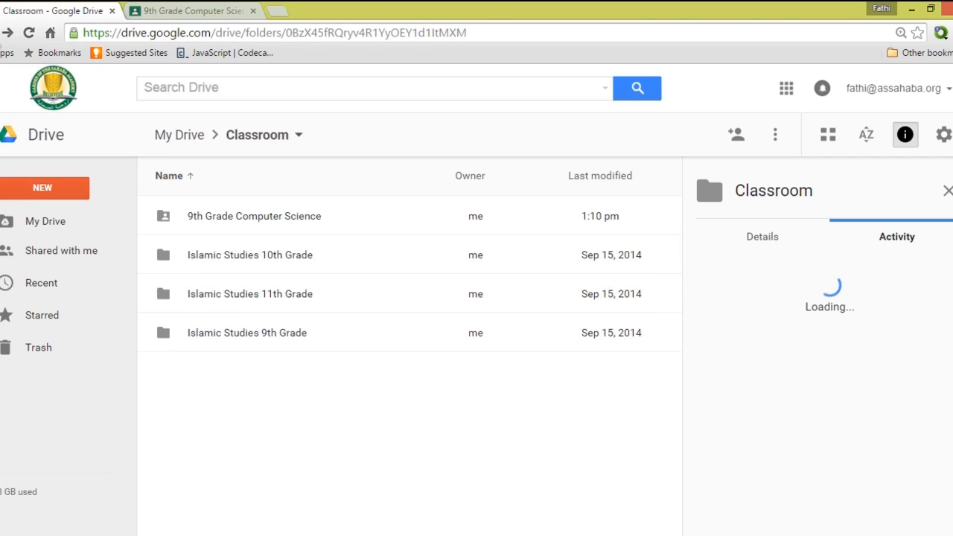
key("alt+Left")
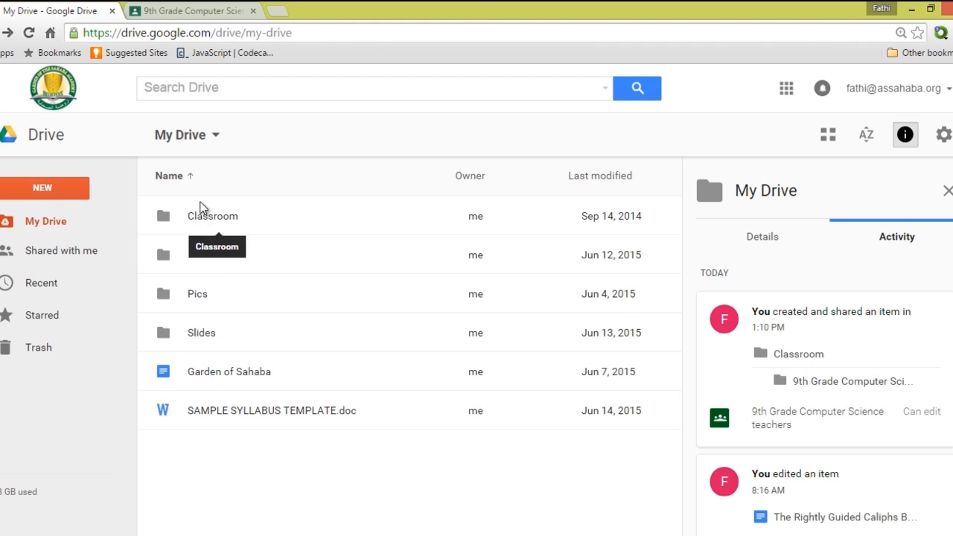
Return to the class page, then bring the student's browser window to the front.
left_click(187, 16)
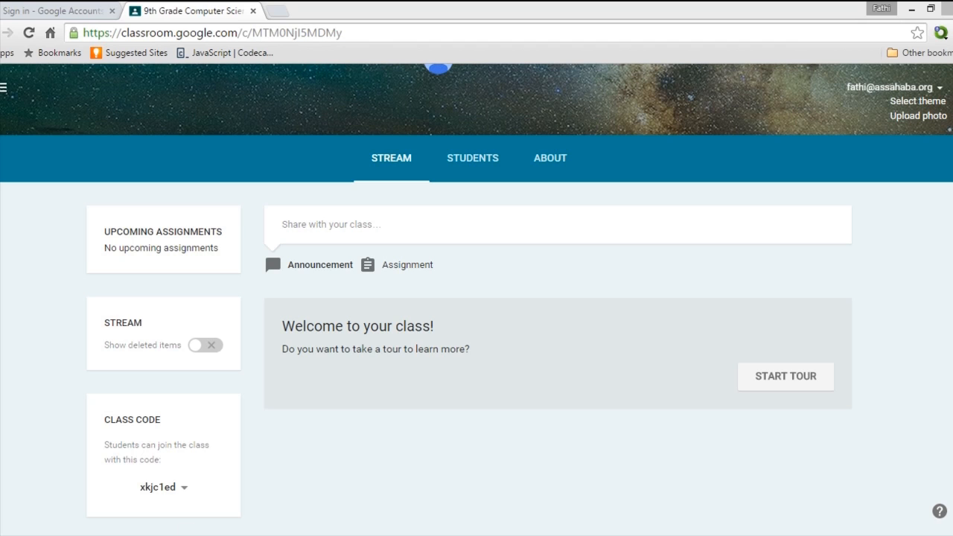
mouse_move(184, 532)
left_click(239, 477)
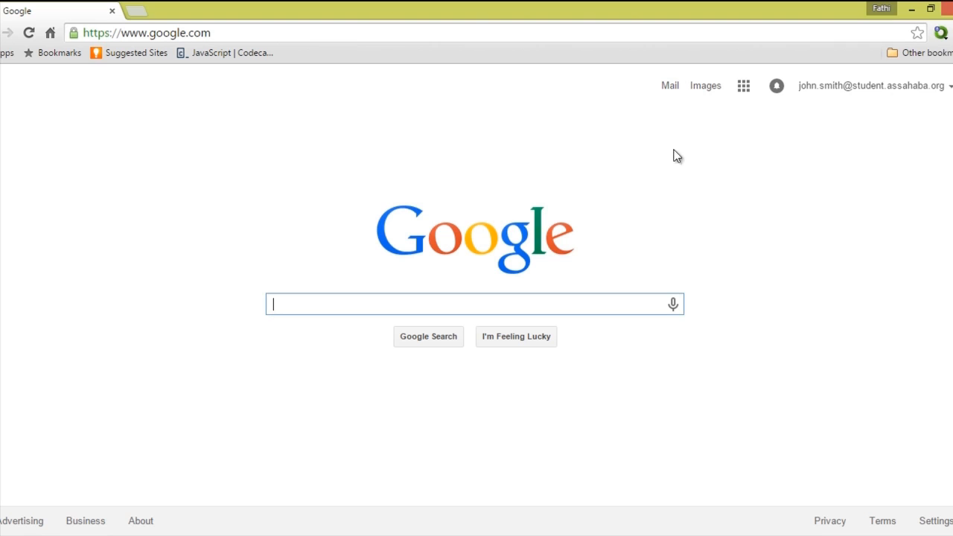
Open the Class Code email in the student's Gmail inbox and select the class join code.
left_click(671, 88)
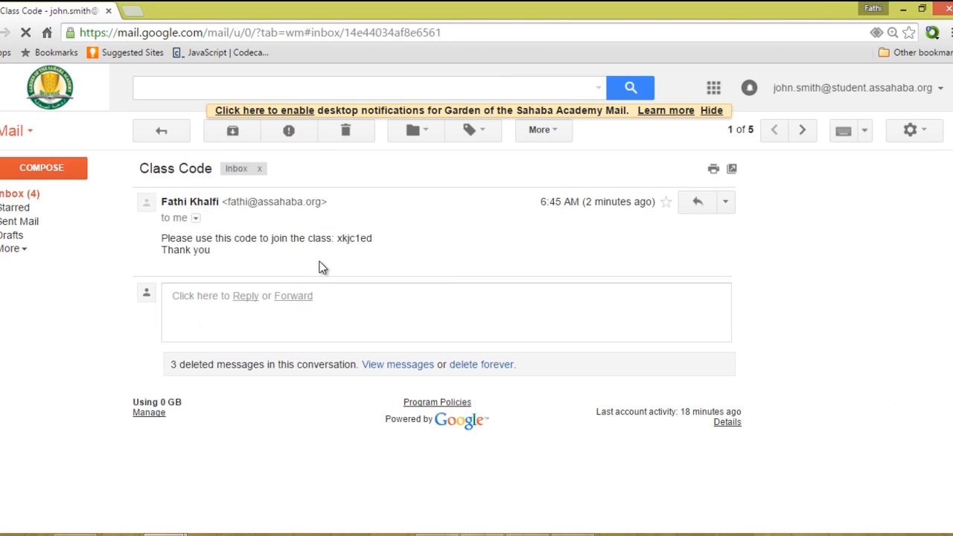
left_click_drag(334, 239, 375, 239)
left_click(132, 10)
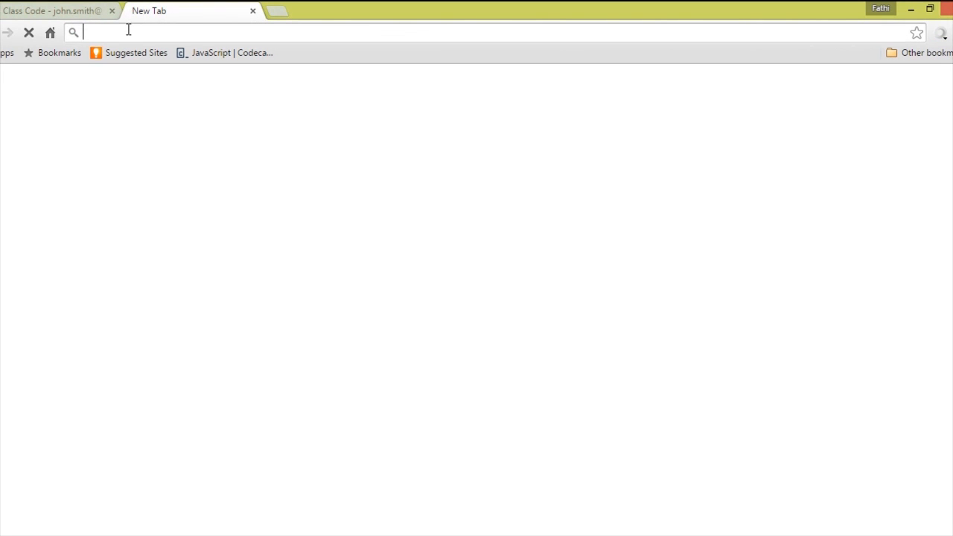
Go to classroom.google.com in the new tab.
type("classroom.google.com")
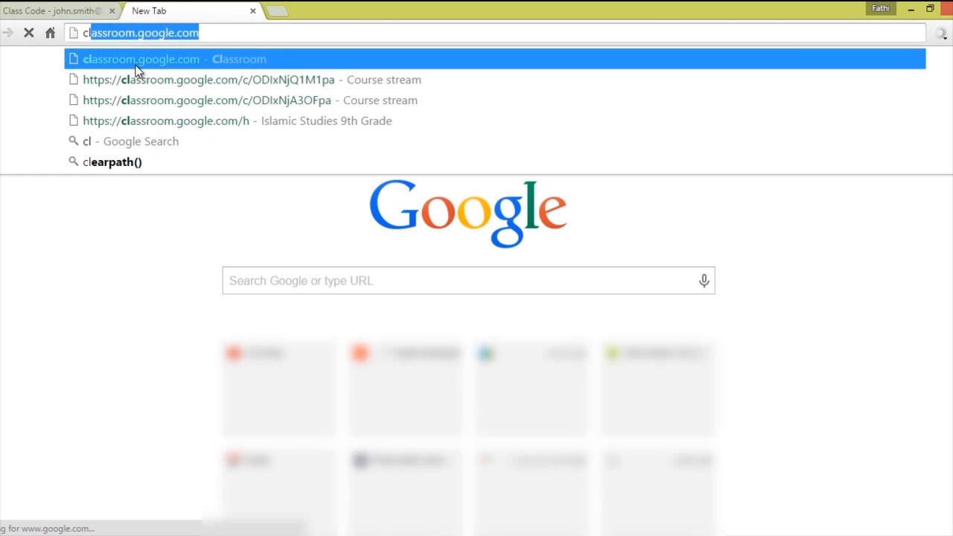
left_click(135, 66)
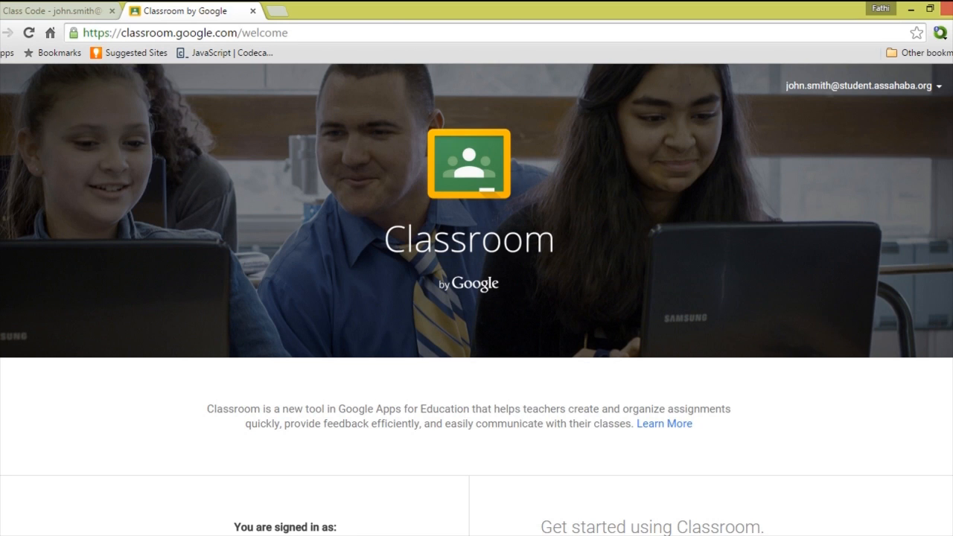
Get started on the Classroom welcome page with the Student role.
scroll(477, 298, "down", 3)
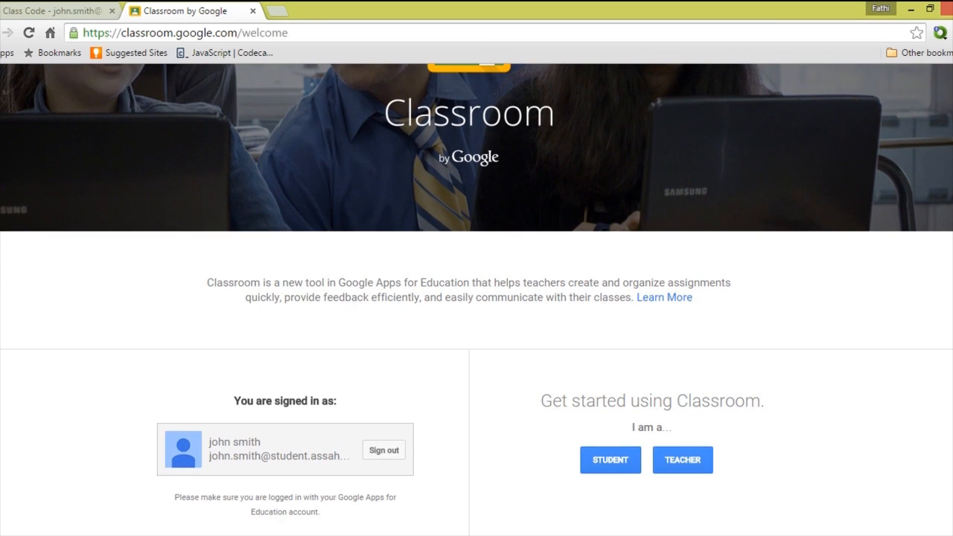
scroll(477, 298, "down", 2)
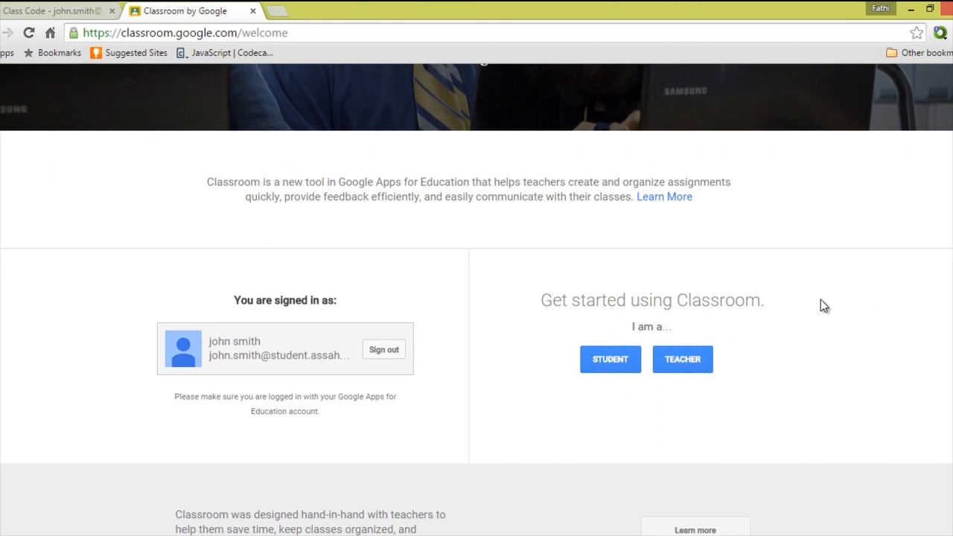
left_click(629, 375)
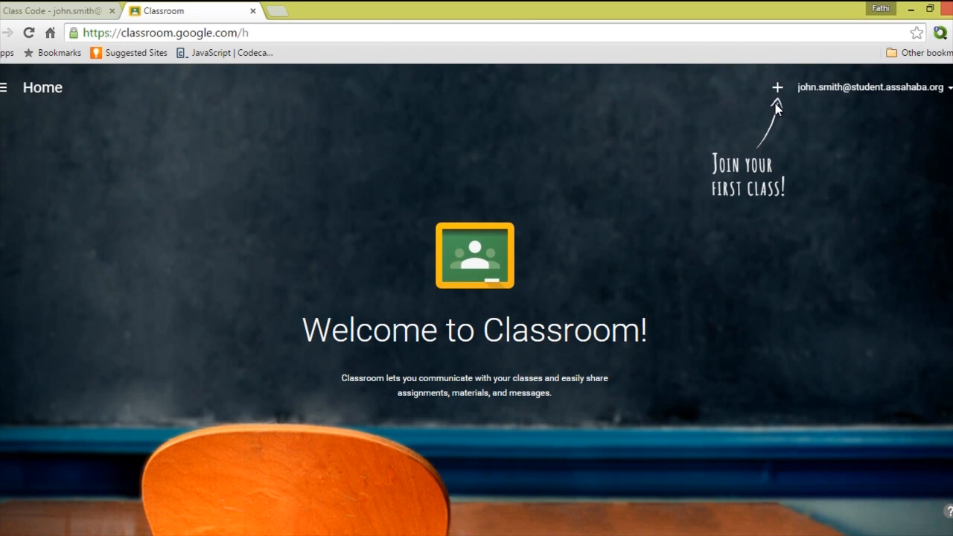
Join 9th Grade Computer Science by pasting the copied class code into the join dialog.
left_click(778, 93)
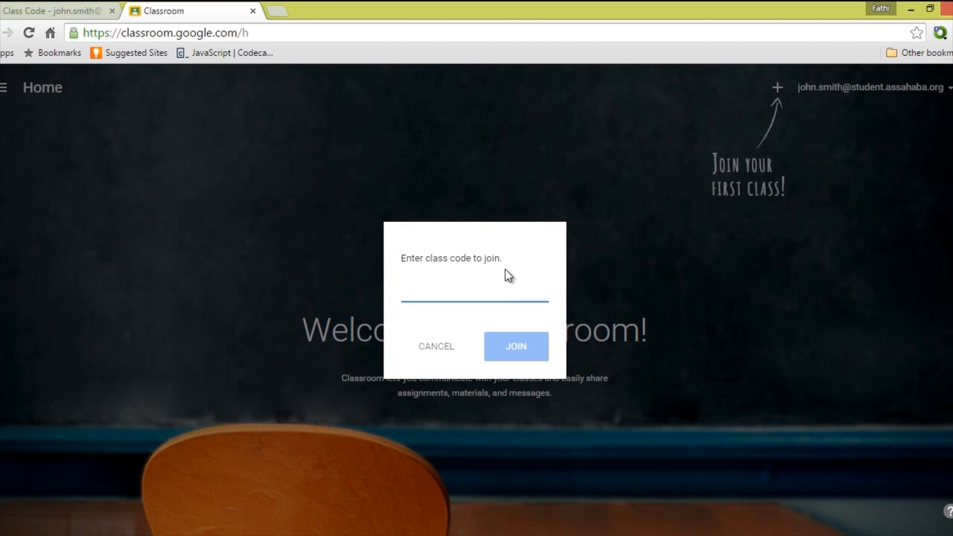
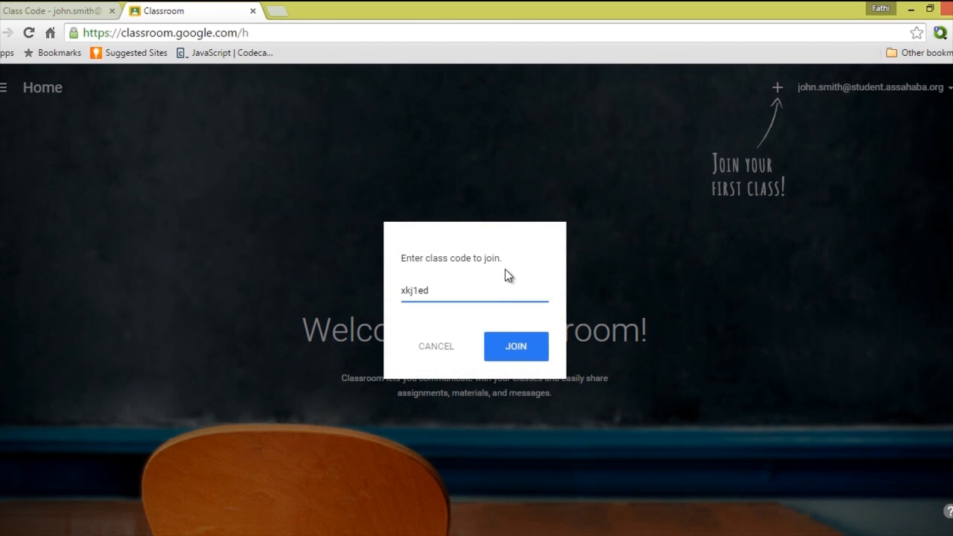
left_click(497, 350)
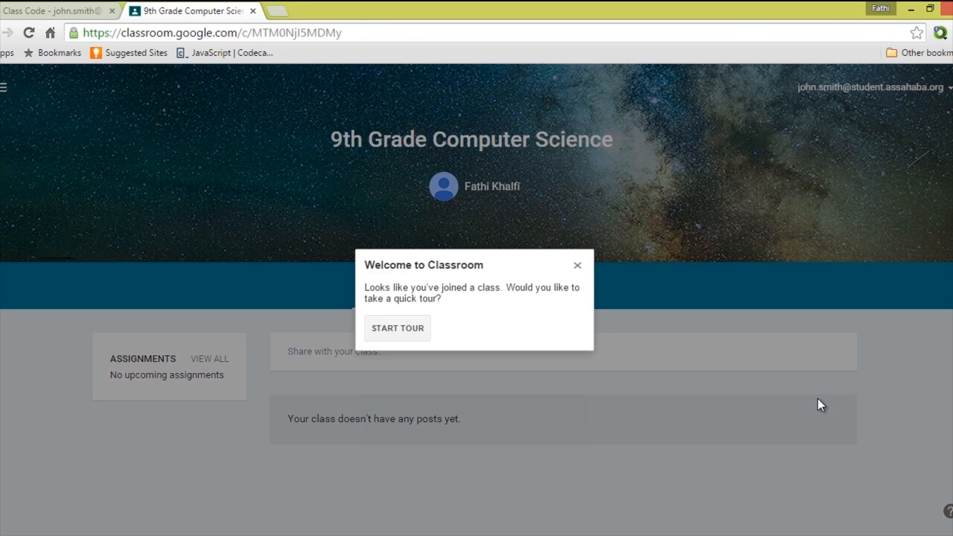
Close the 'Welcome to Classroom' quick-tour popup.
left_click(578, 266)
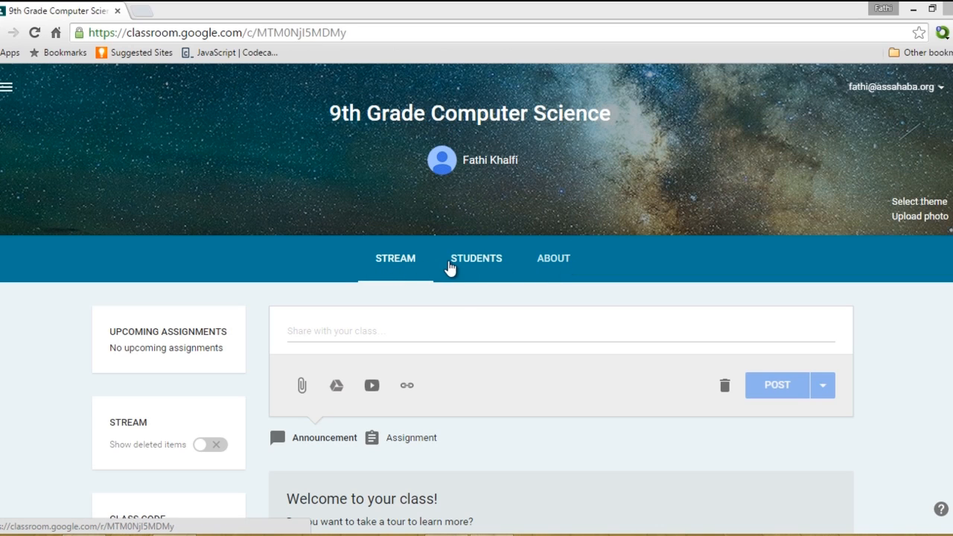
Open the About page of 9th Grade Computer Science as the teacher.
left_click(542, 268)
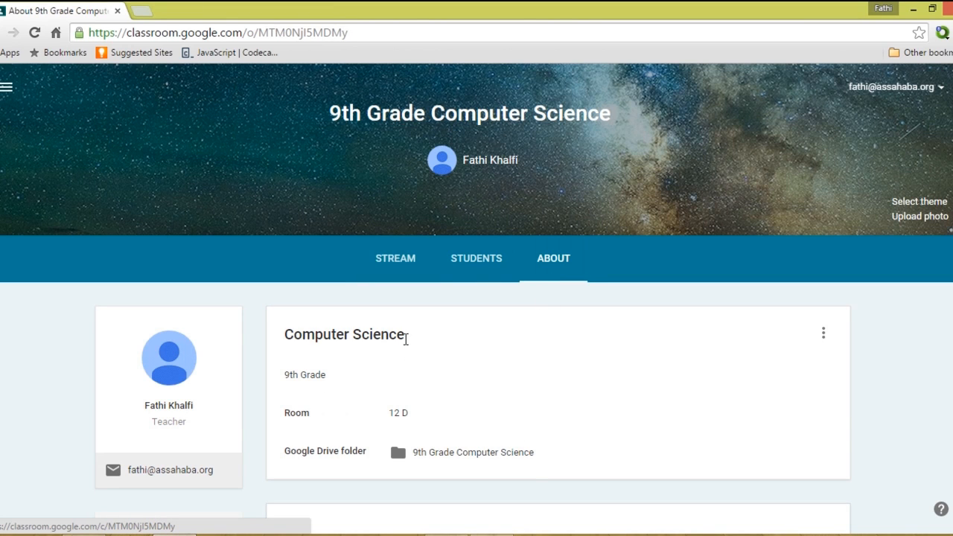
Edit the class details: title Computer Science, section 9th Grade, room 12 D.
left_click(825, 337)
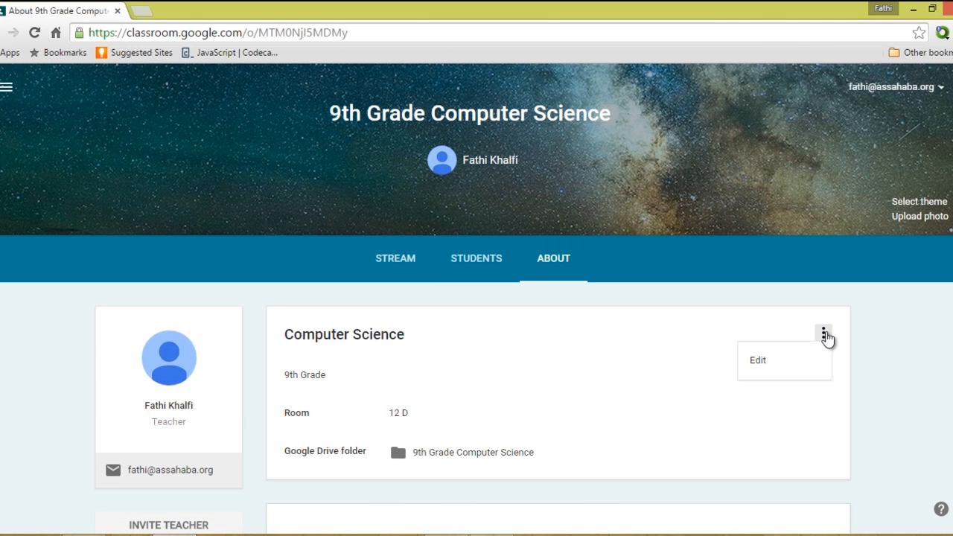
left_click(808, 365)
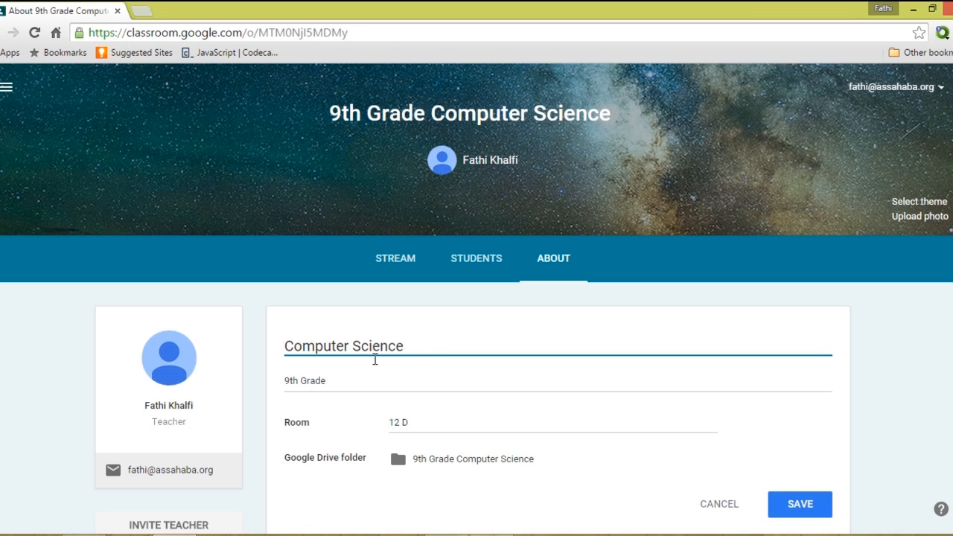
left_click(344, 383)
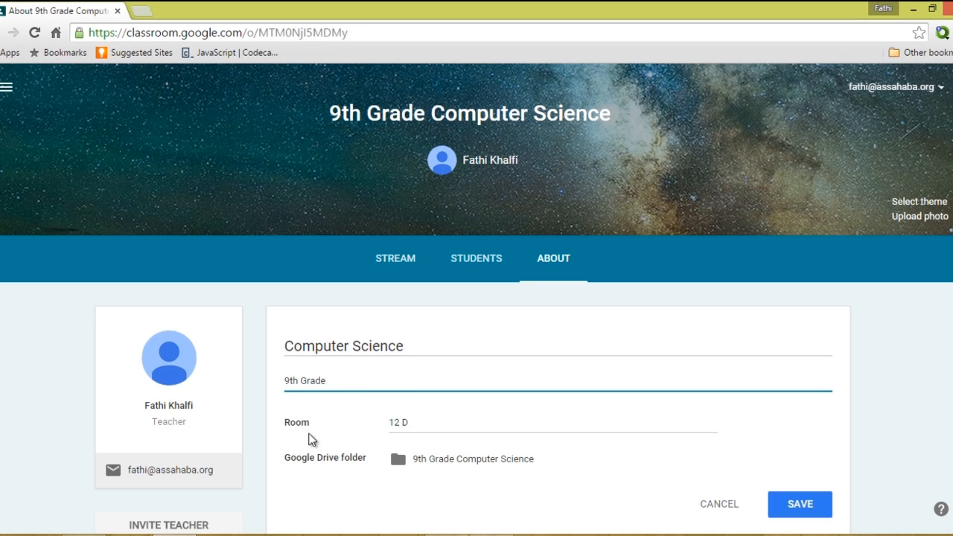
left_click(411, 423)
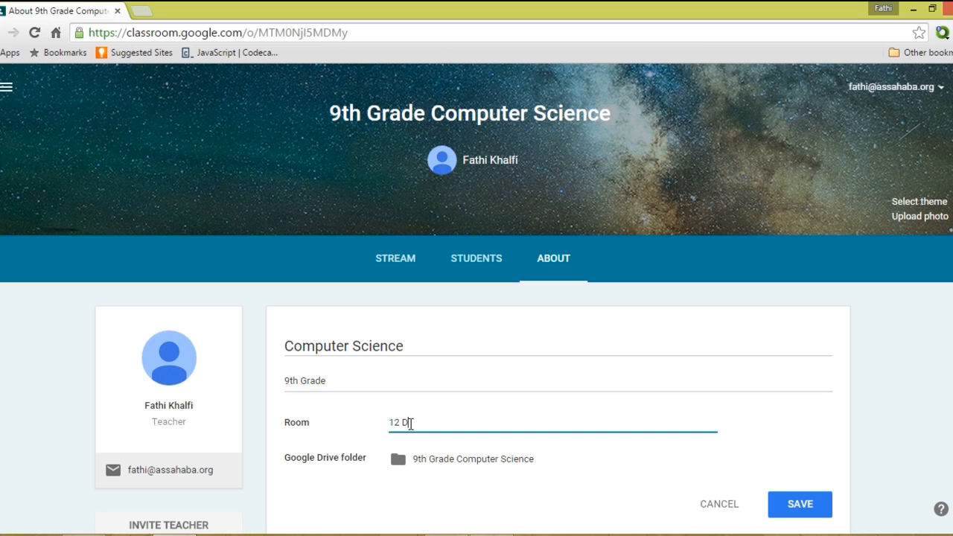
scroll(484, 437, "down", 1)
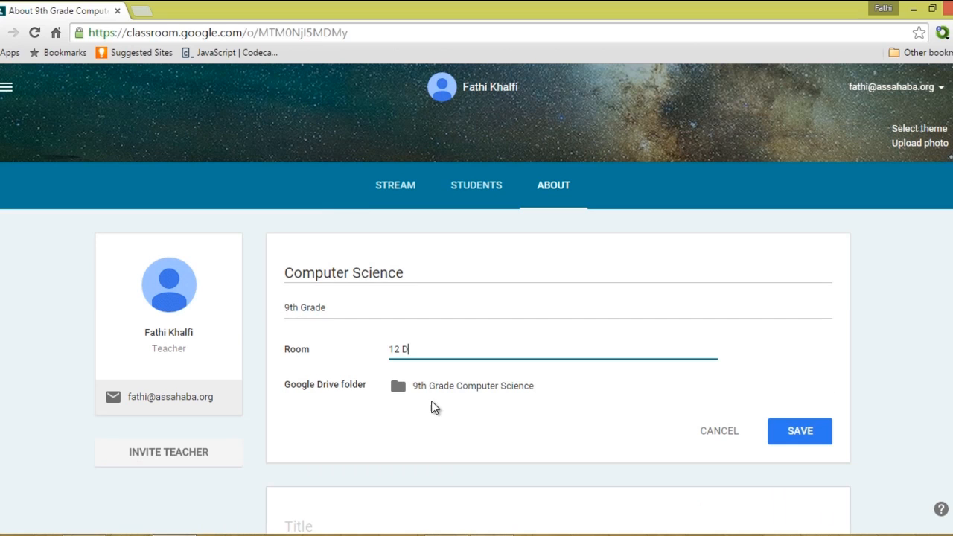
left_click(449, 447)
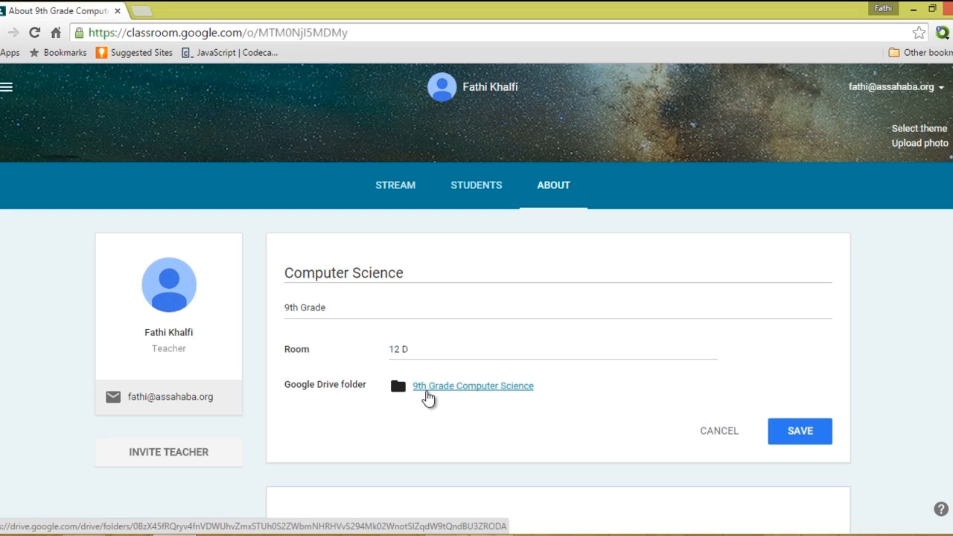
left_click(142, 11)
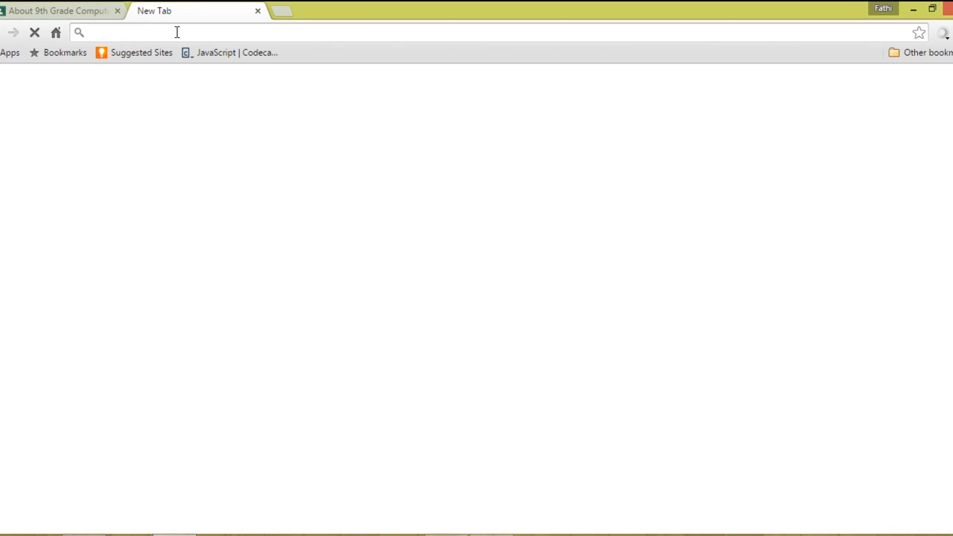
Navigate from google.com through the Google apps grid to My Drive.
type("google.com")
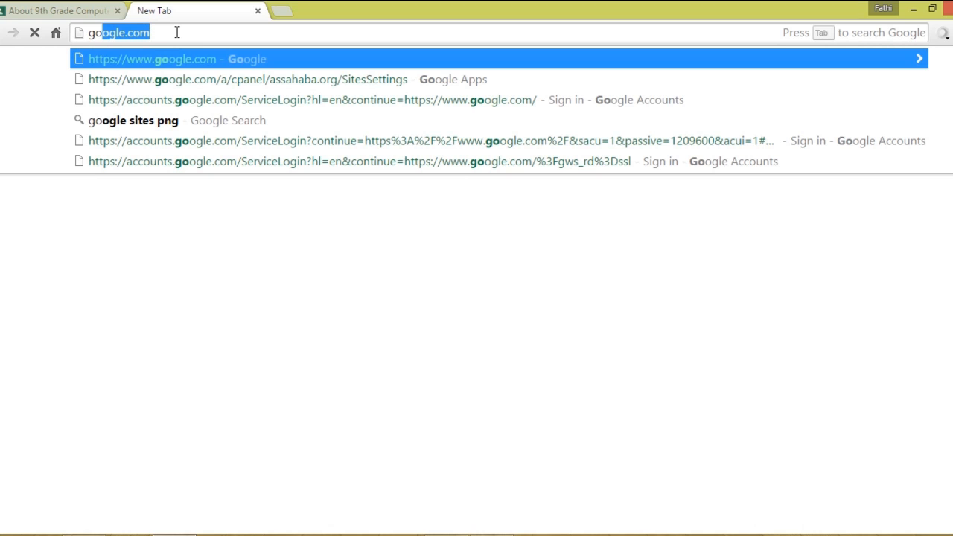
left_click(202, 56)
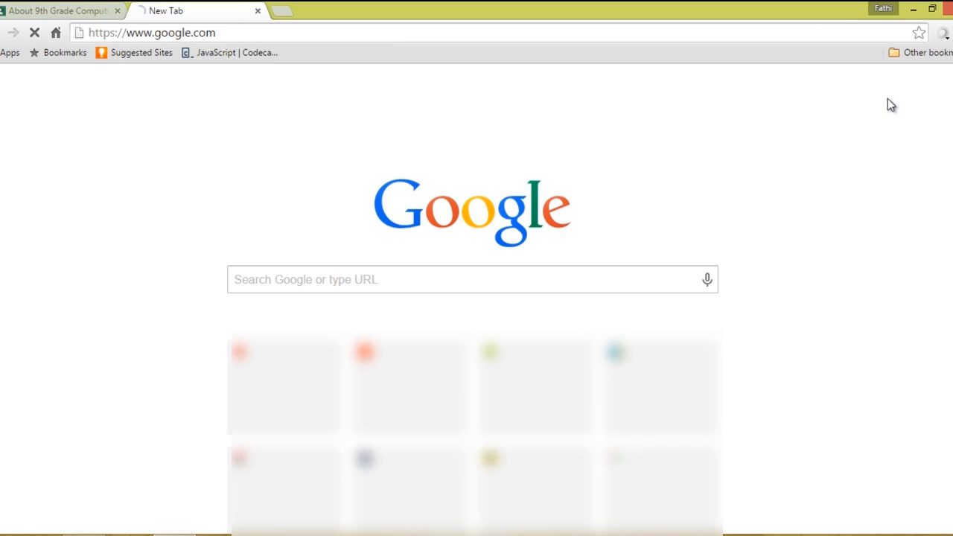
left_click(805, 87)
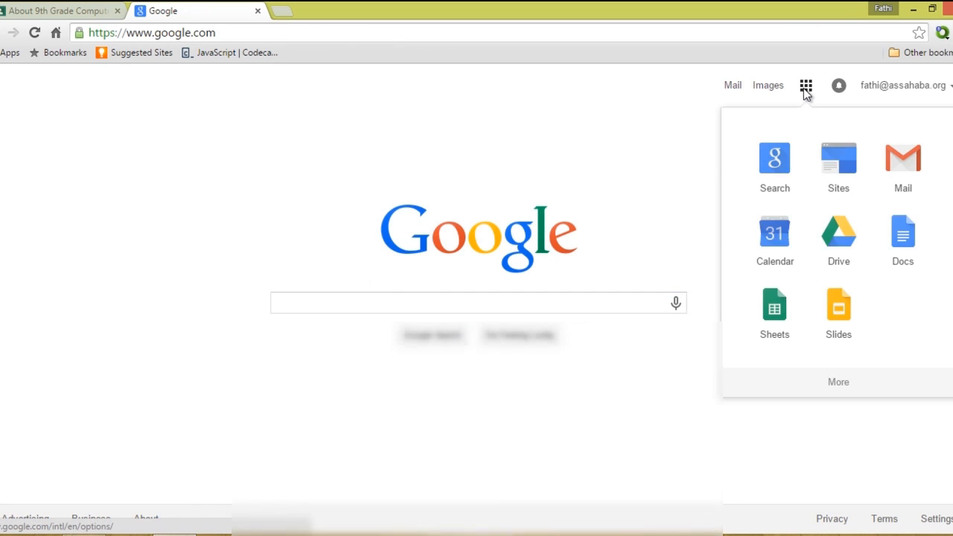
left_click(835, 253)
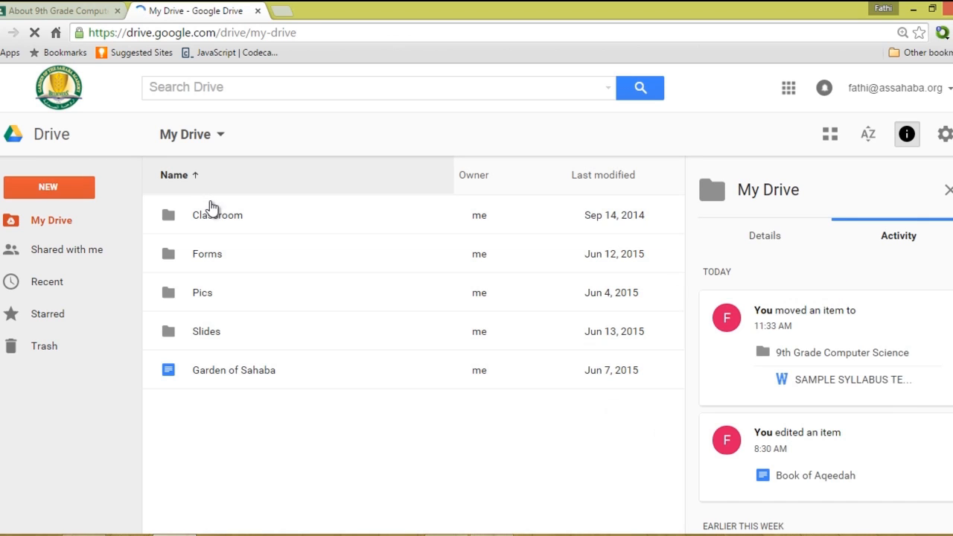
Open Classroom > 9th Grade Computer Science in Drive, then return to the Classroom tab.
left_click(214, 214)
double_click(215, 215)
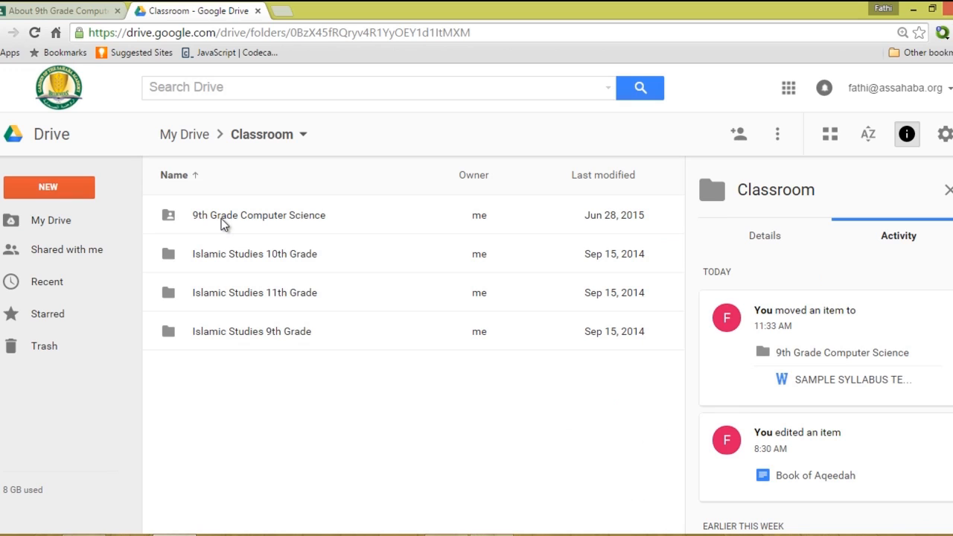
double_click(222, 215)
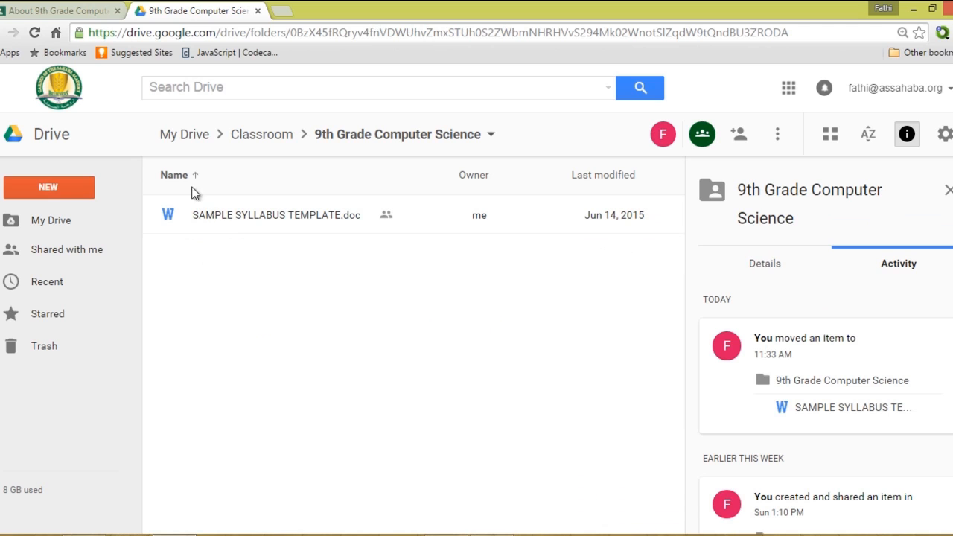
left_click(92, 17)
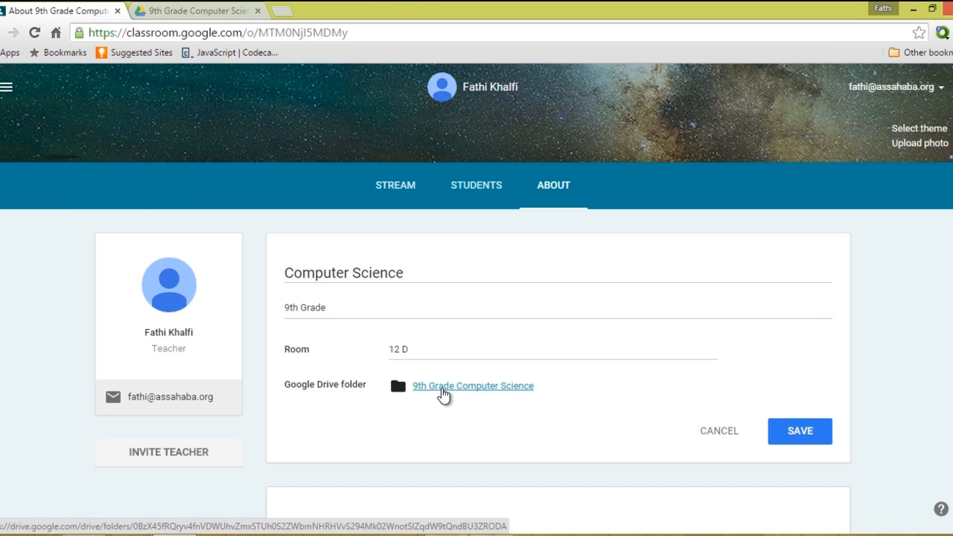
left_click(443, 387)
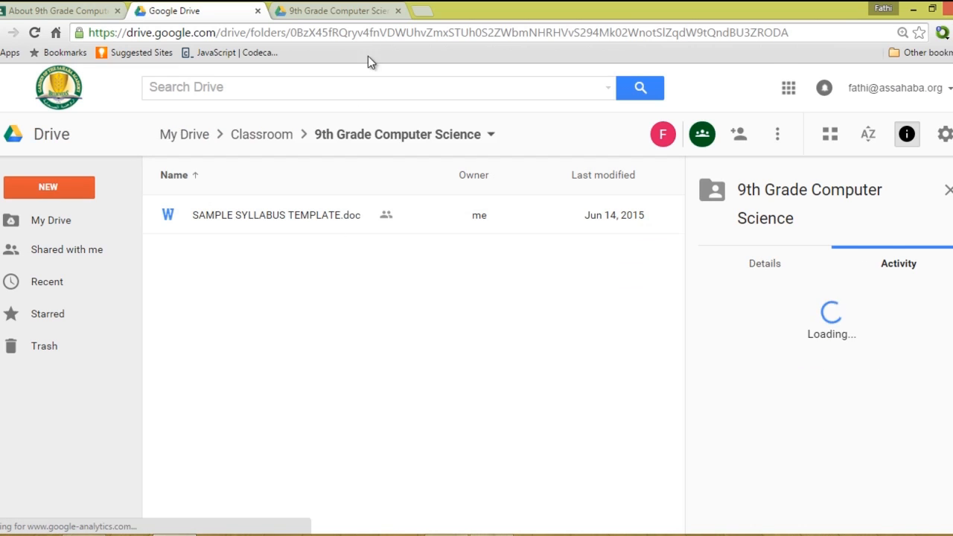
left_click(399, 11)
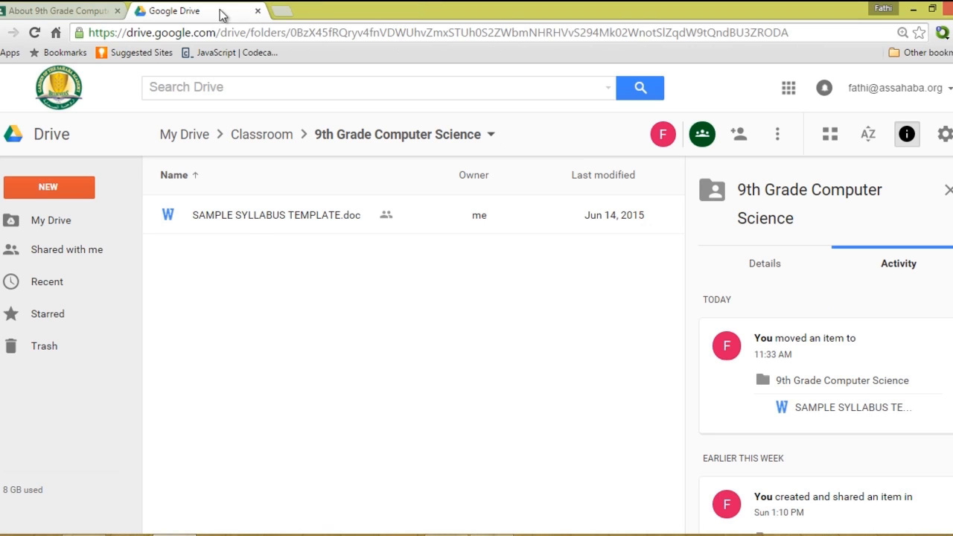
left_click(103, 11)
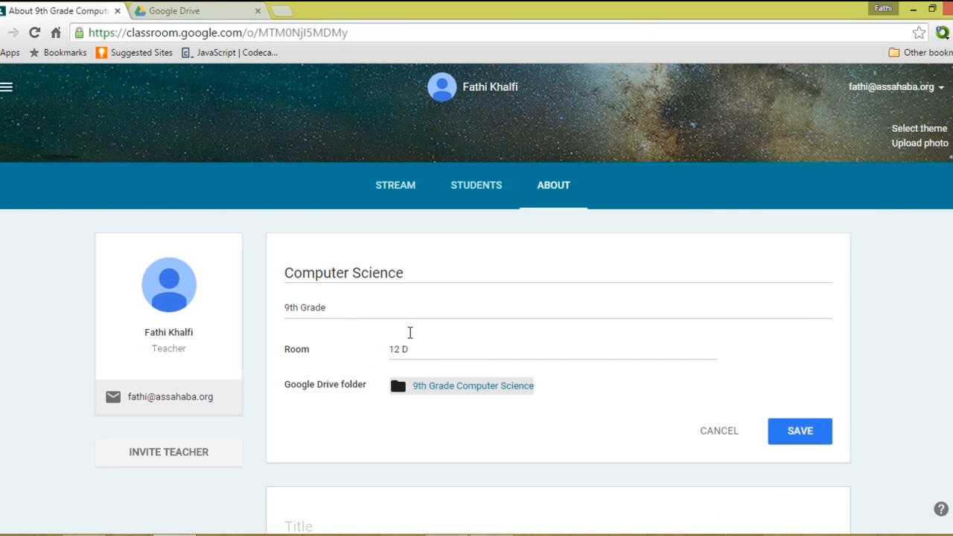
left_click(419, 351)
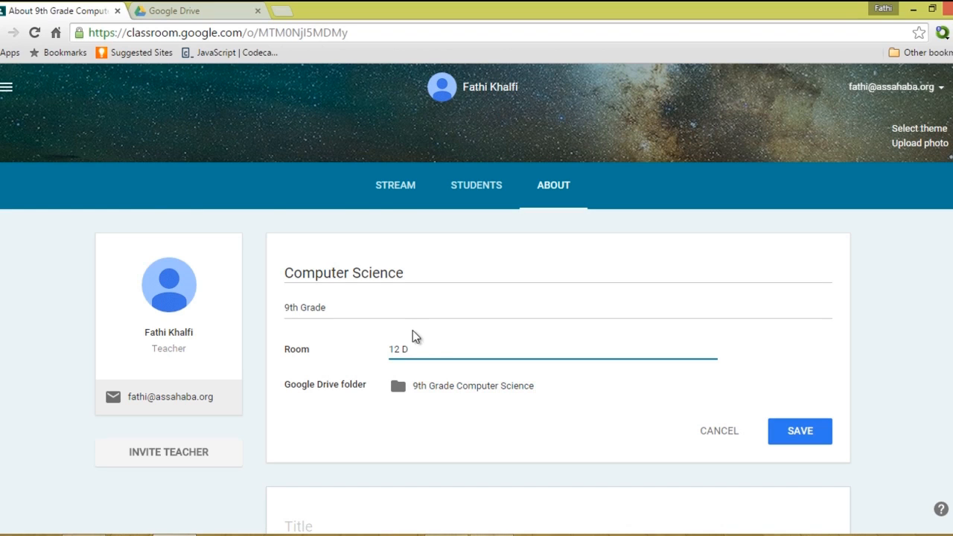
left_click(402, 313)
left_click(422, 279)
scroll(589, 391, "down", 1)
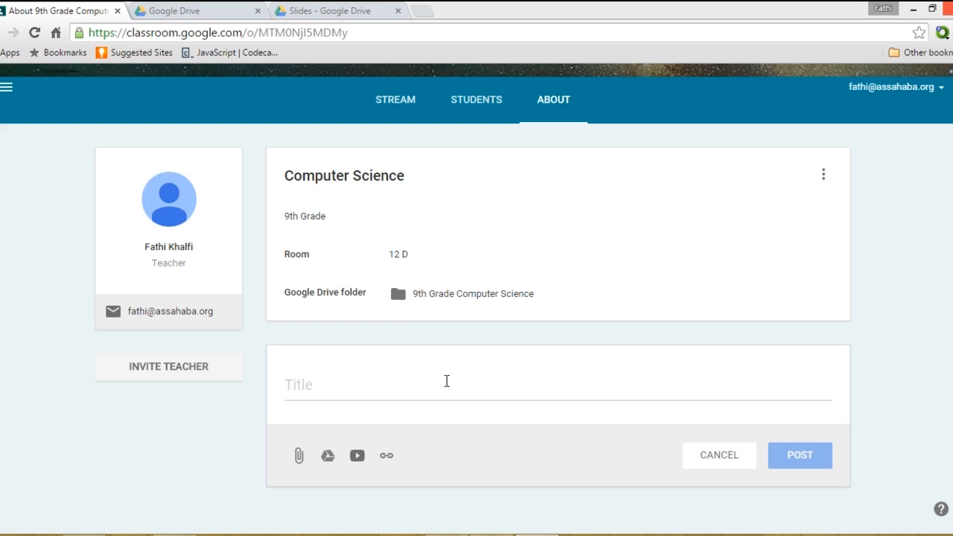
Post a 'Syllabus (2015)' material with SAMPLE SYLLABUS TEMPLATE.doc attached from Drive.
left_click(446, 382)
type("Syllabus ")
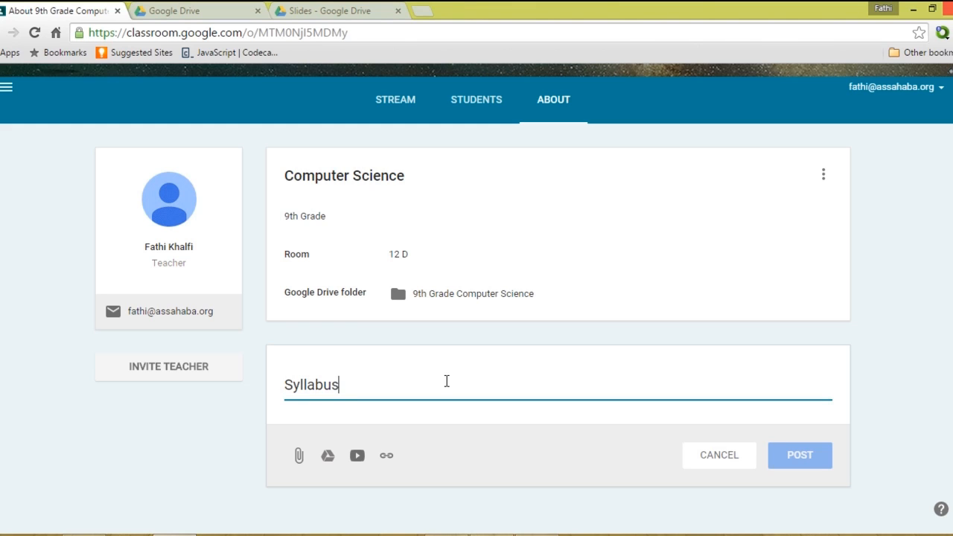
type("(2015)")
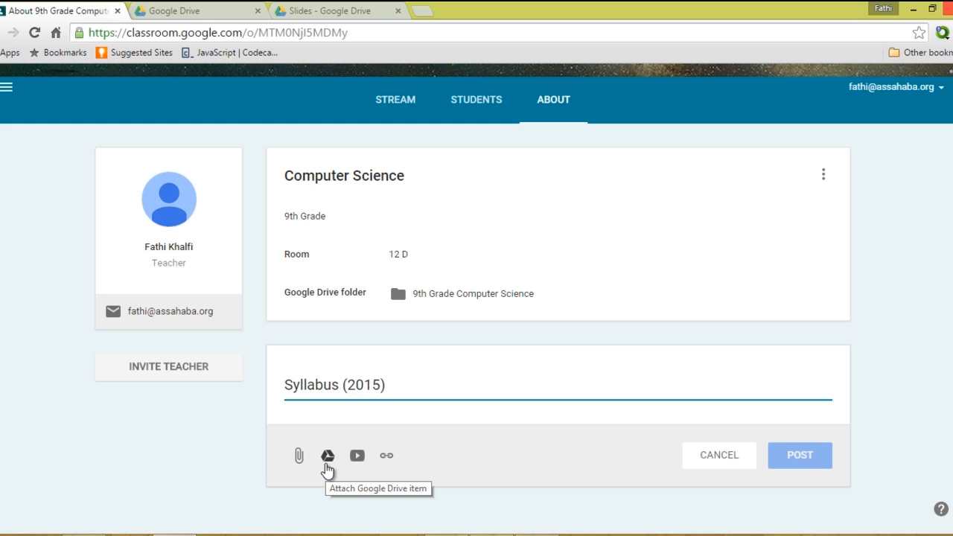
left_click(325, 464)
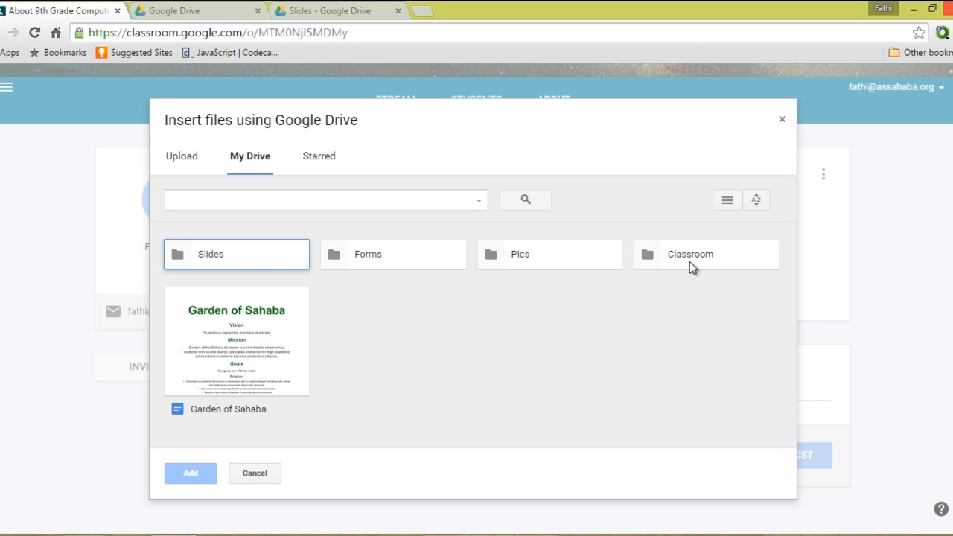
double_click(689, 262)
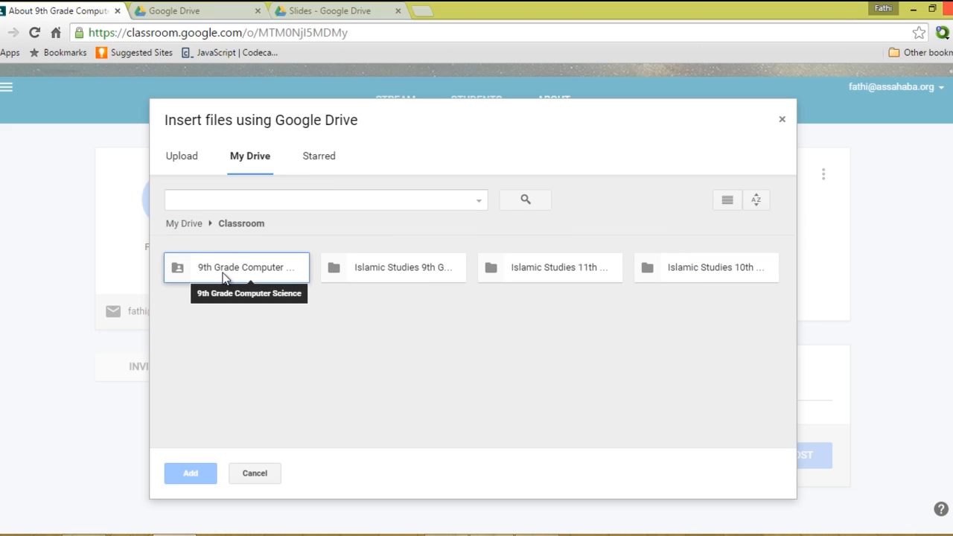
double_click(224, 276)
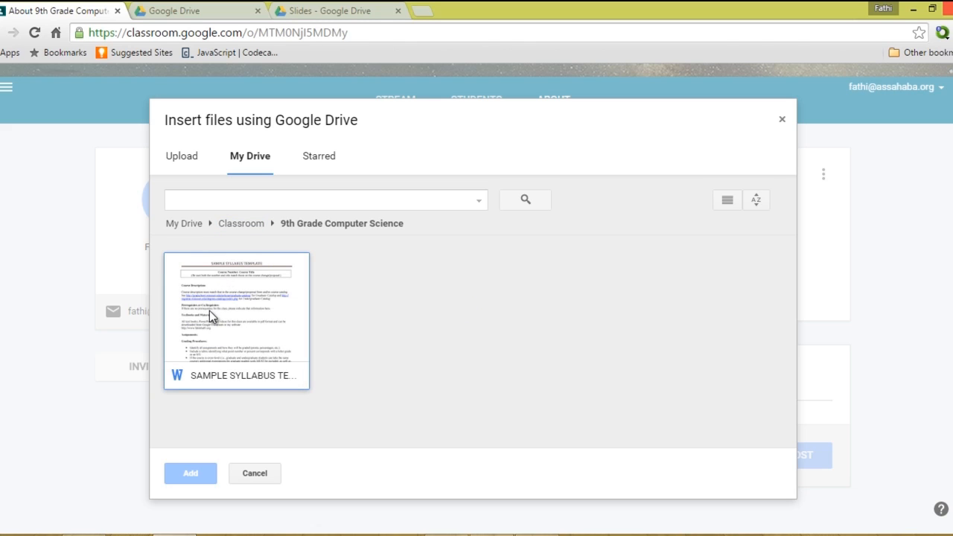
left_click(209, 311)
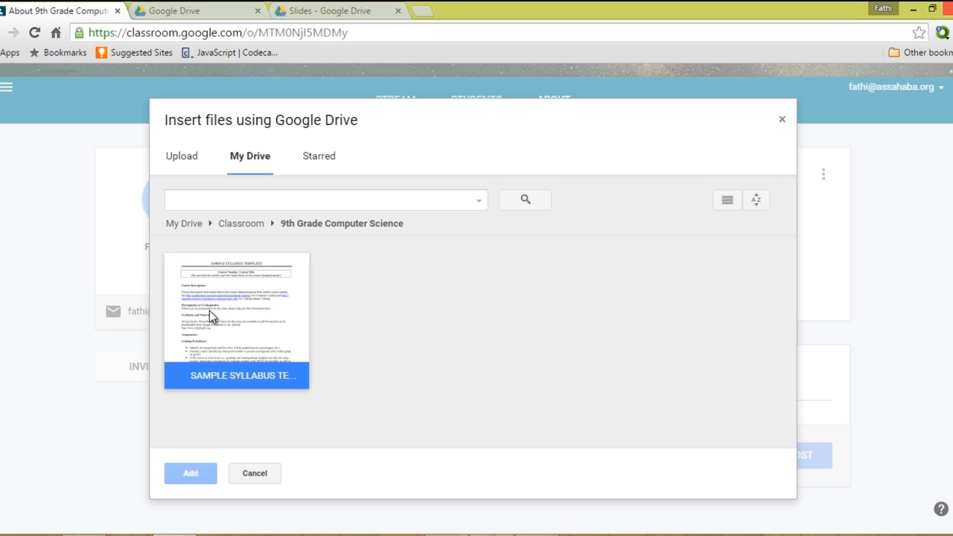
left_click(176, 475)
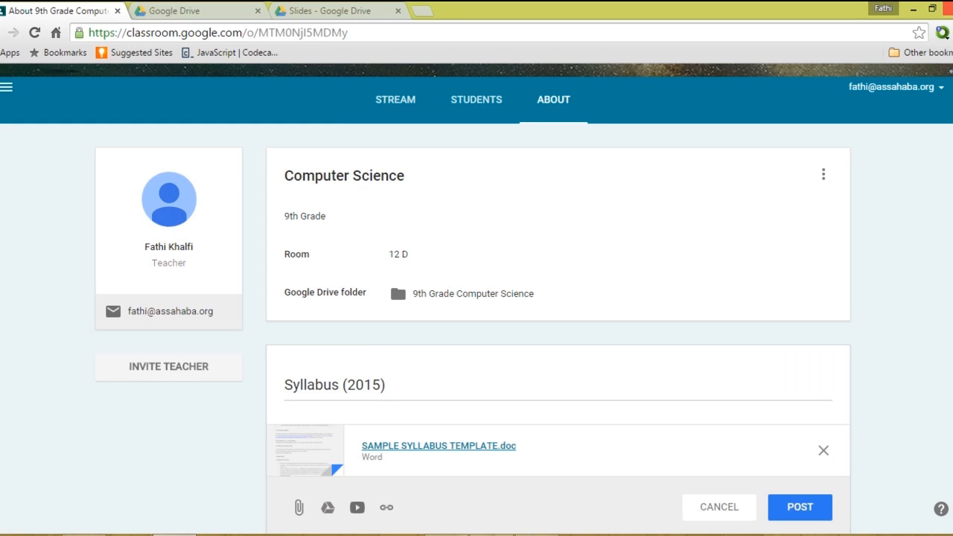
left_click(800, 507)
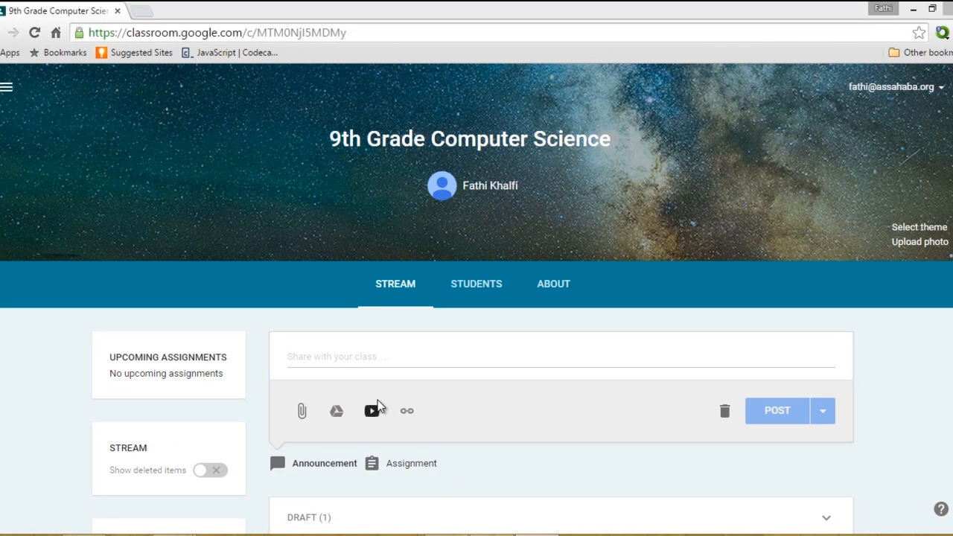
Paste the welcome paragraph about course materials and activities into a new class announcement.
left_click(360, 358)
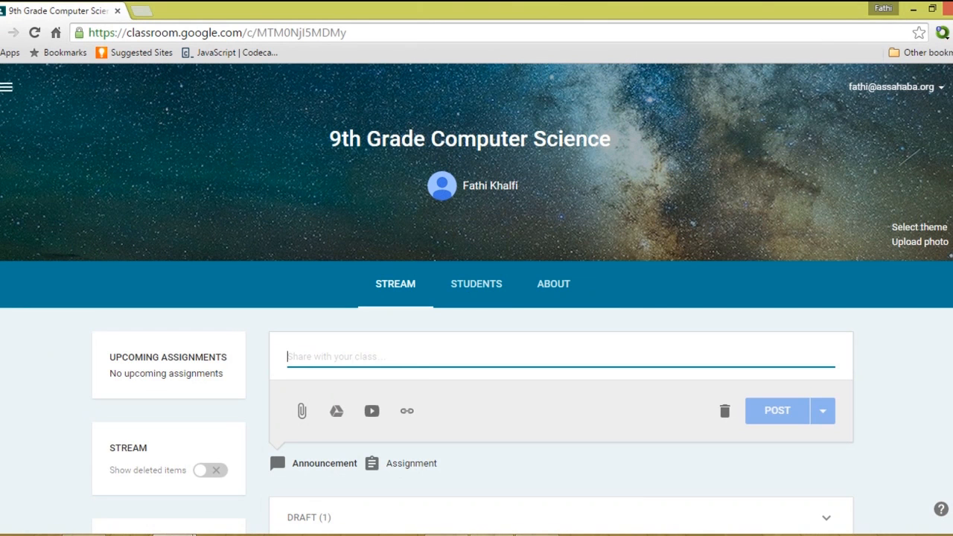
type("Welcome to the computer science class. I have put together some interesting course materials and activities, and I hope everyone enjoys their experience in this class.")
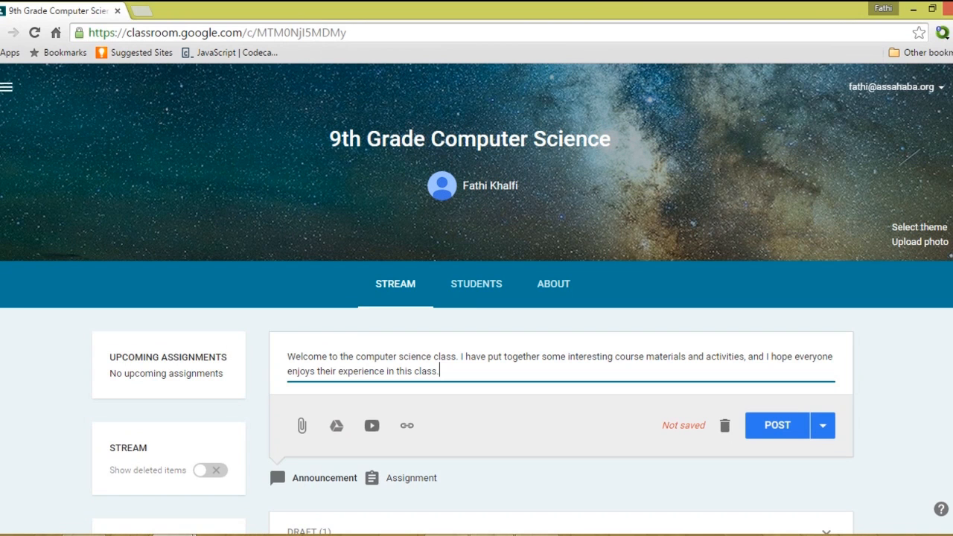
key("Return")
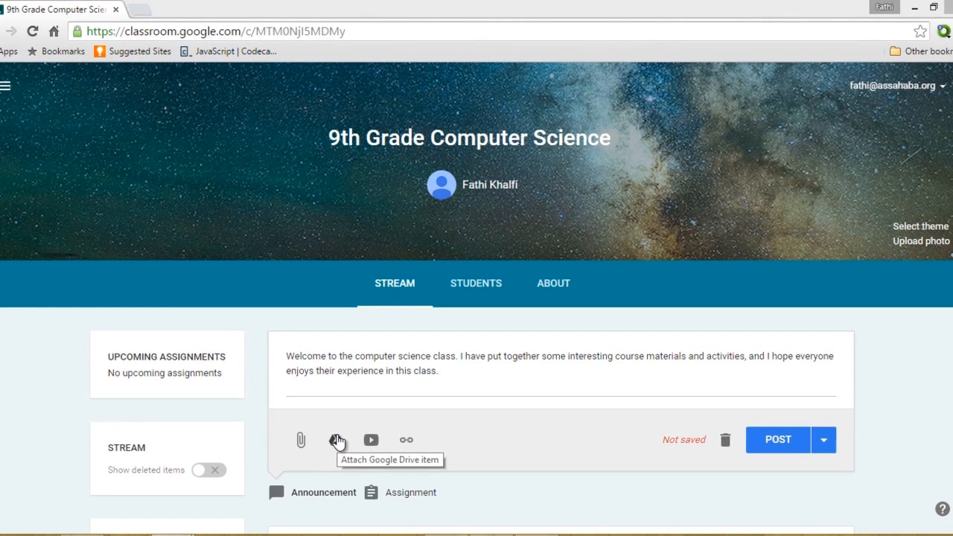
Attach the Garden of Sahaba Google Doc from My Drive to the announcement.
left_click(337, 441)
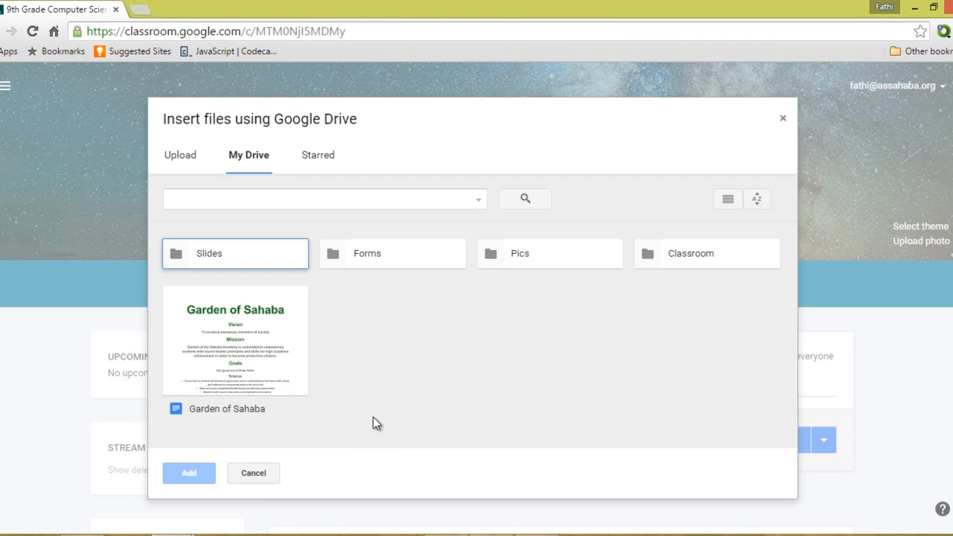
left_click(284, 365)
left_click(196, 477)
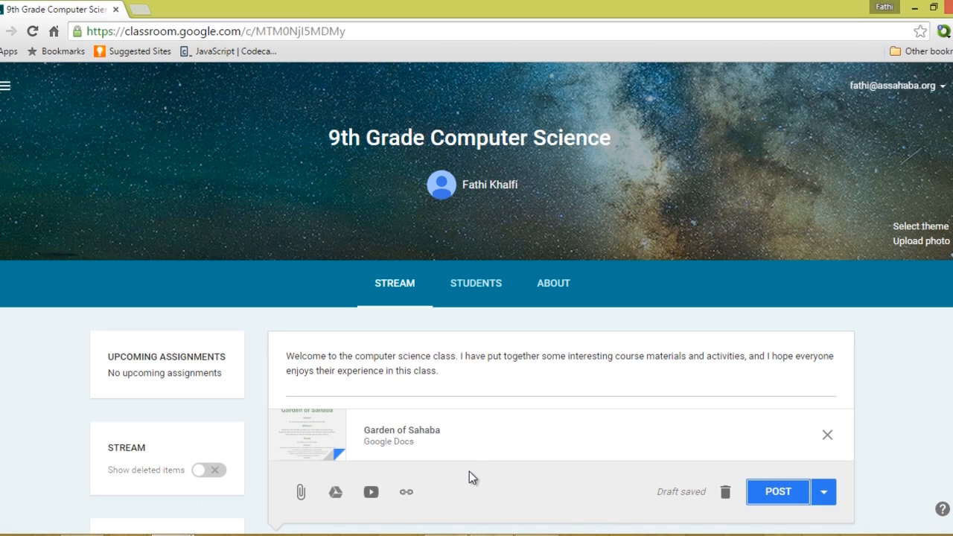
left_click(371, 495)
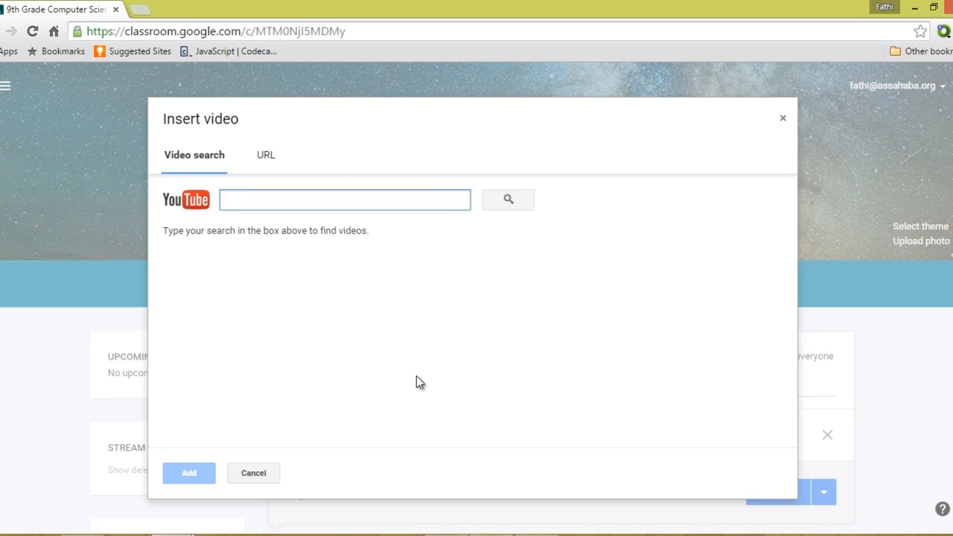
Search YouTube for 'Computer Science' and attach the Lecture 0 - Introduction to Computer Science I video.
type("Sci")
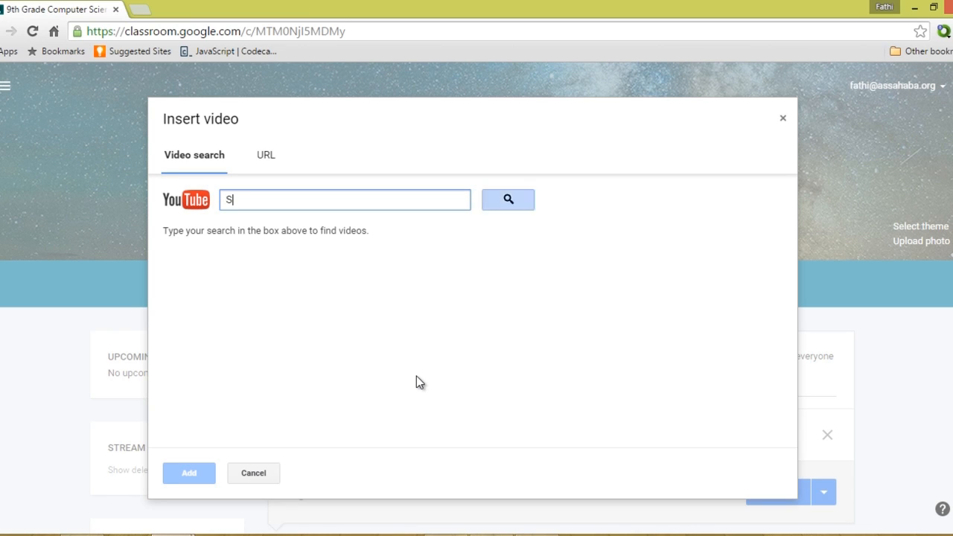
key("BackSpace")
key("BackSpace")
key("BackSpace")
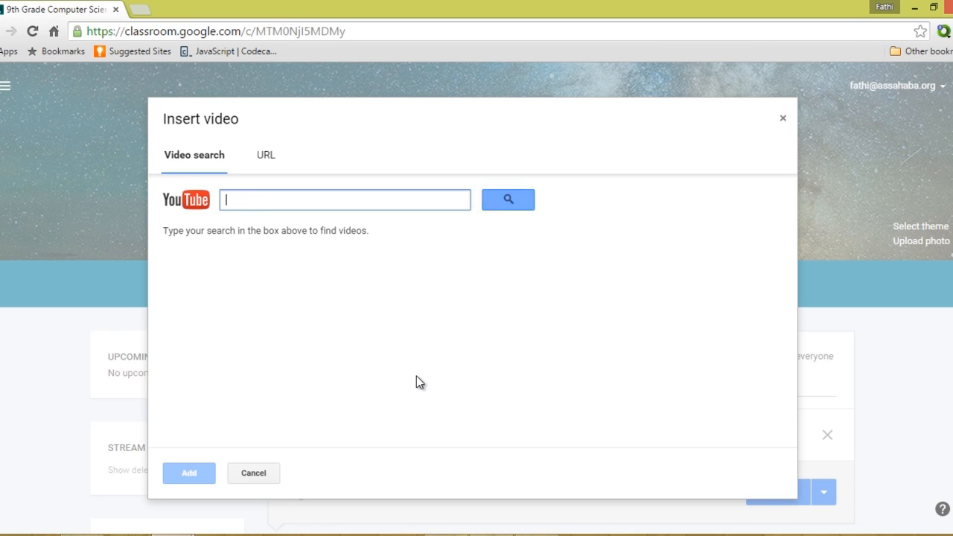
type("Computer Sci")
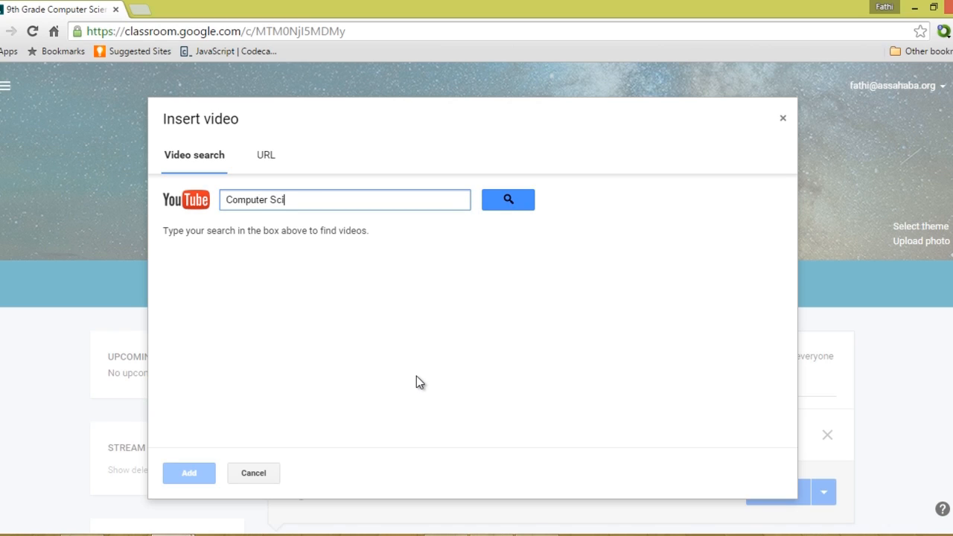
type("ence")
left_click(498, 209)
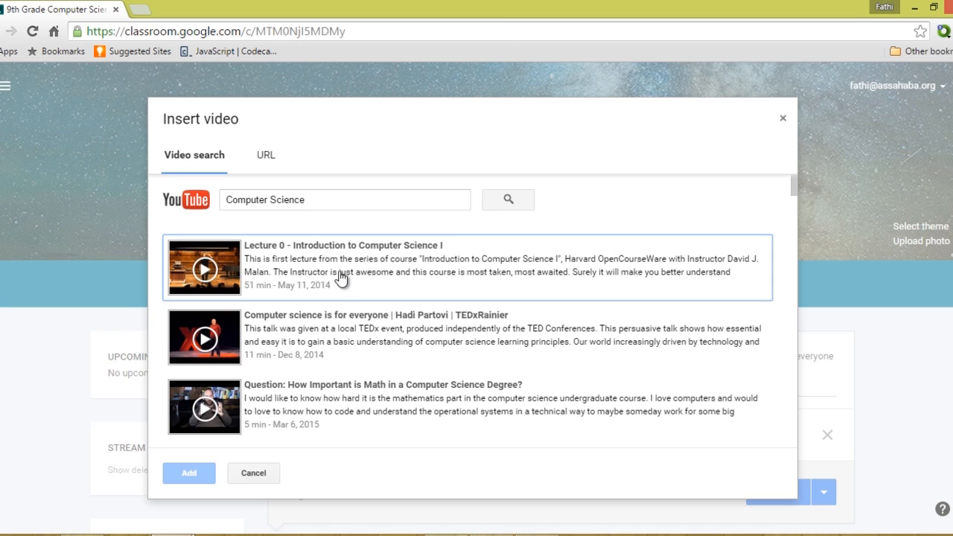
left_click(341, 277)
left_click(187, 472)
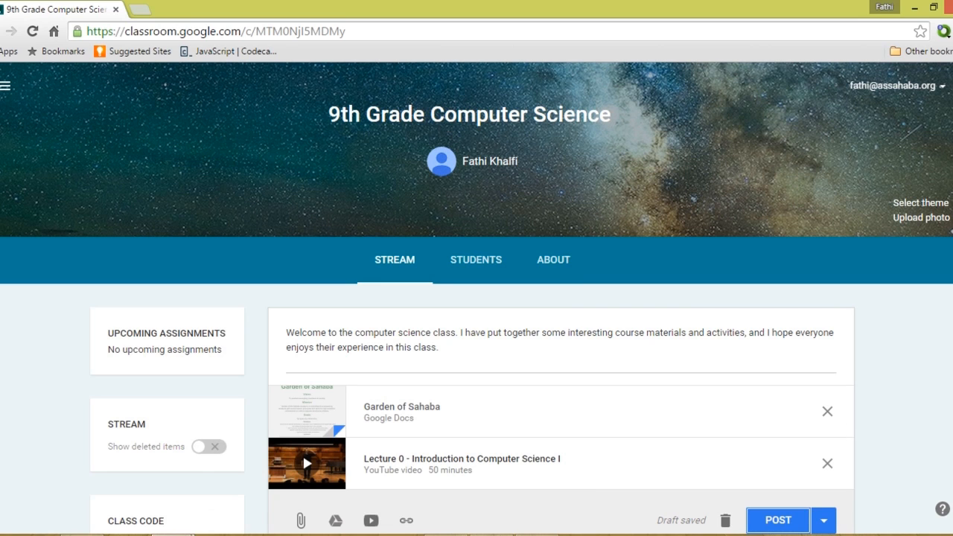
Post the welcome announcement to the class.
scroll(477, 298, "down", 2)
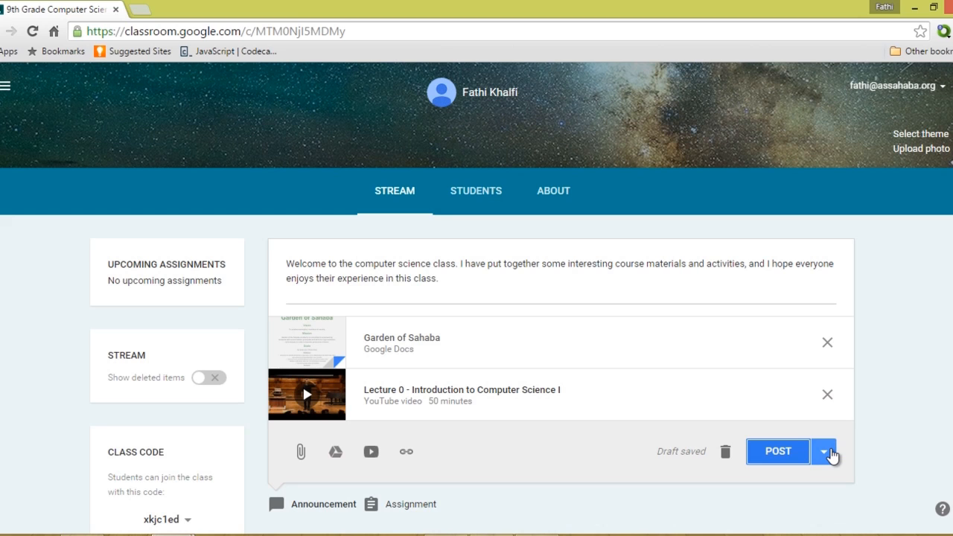
left_click(824, 452)
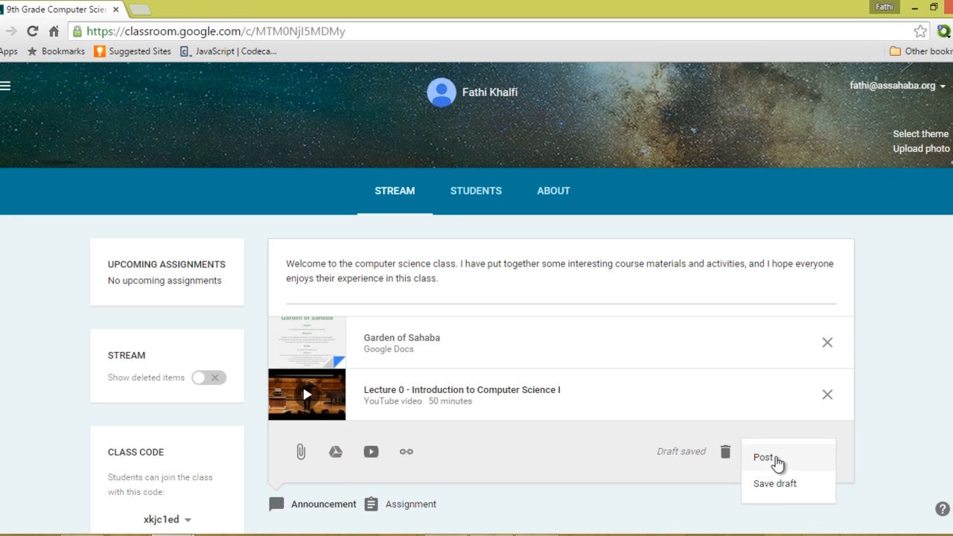
left_click(916, 460)
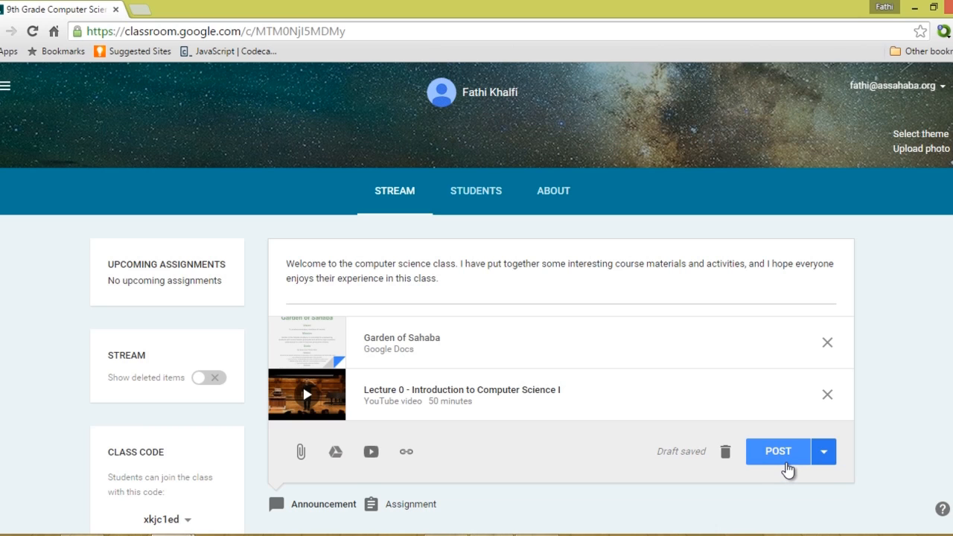
left_click(787, 464)
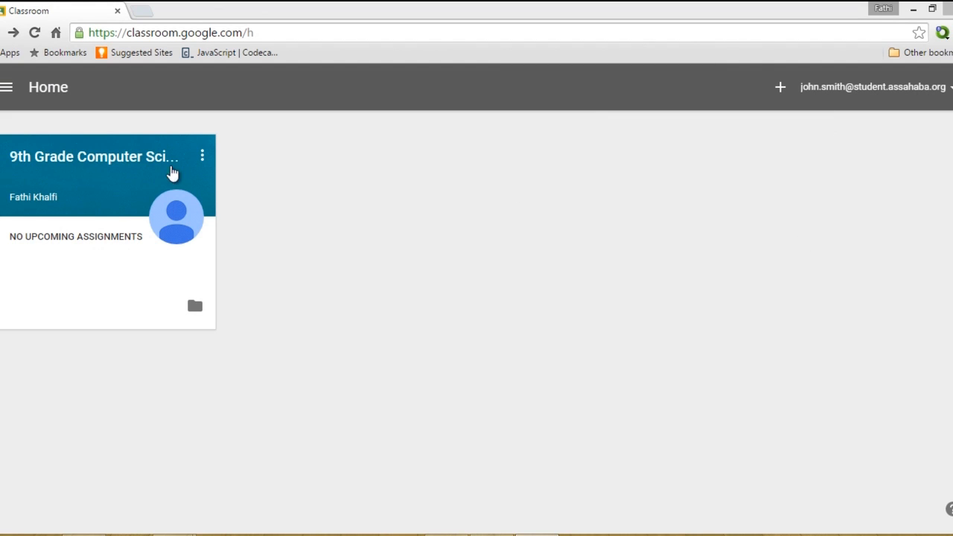
As the student, enter 9th Grade Computer Science and view the Garden of Sahaba attachment.
left_click(99, 157)
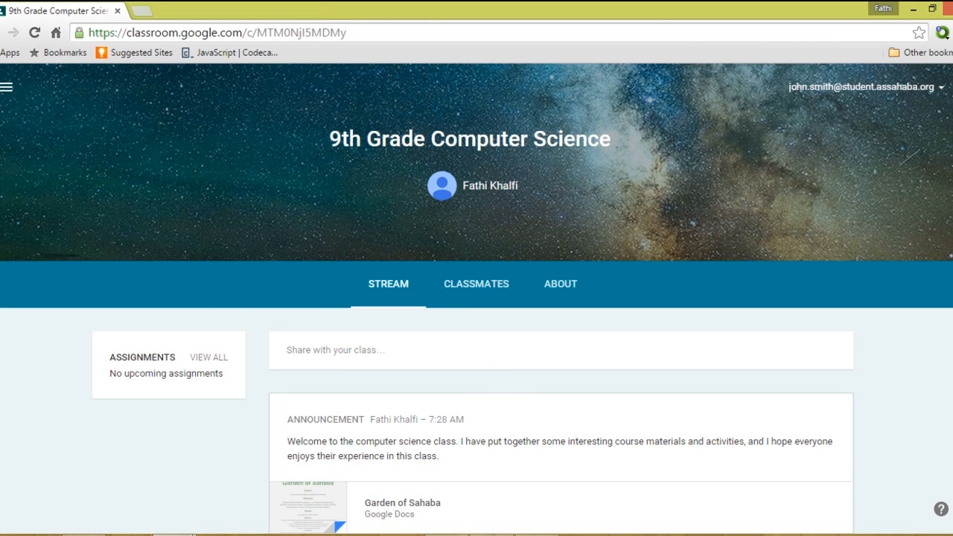
scroll(477, 298, "down", 2)
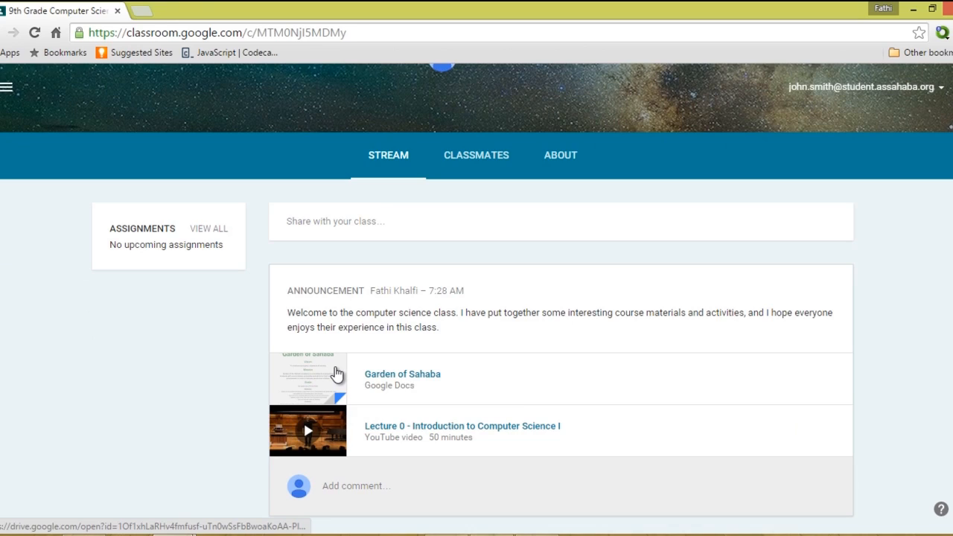
left_click(337, 373)
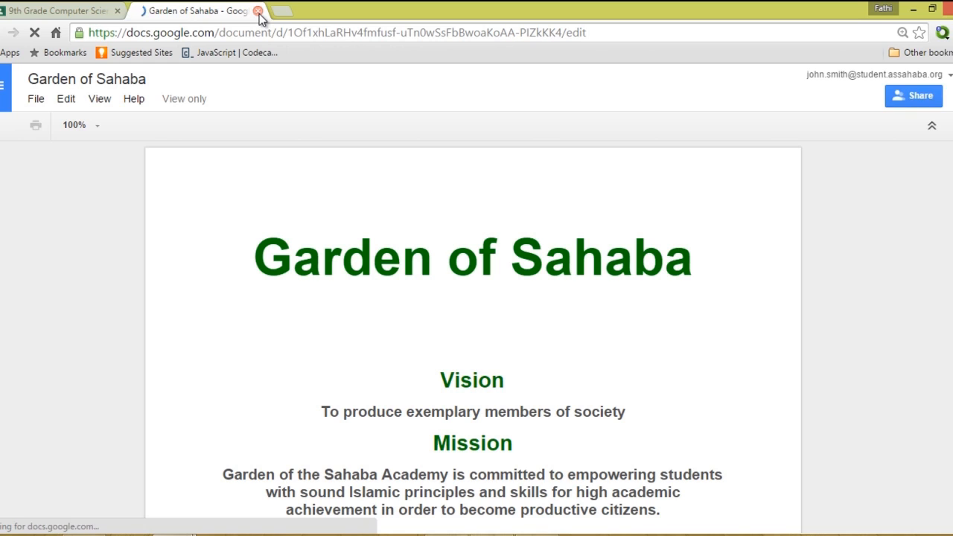
Close the Garden of Sahaba doc, briefly play the Lecture 0 video, then pause and close it.
left_click(257, 11)
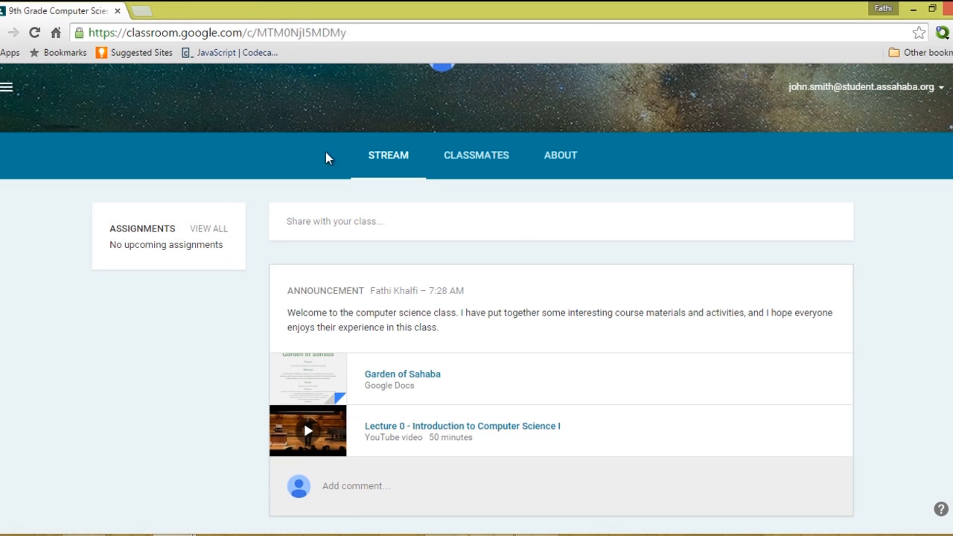
left_click(350, 438)
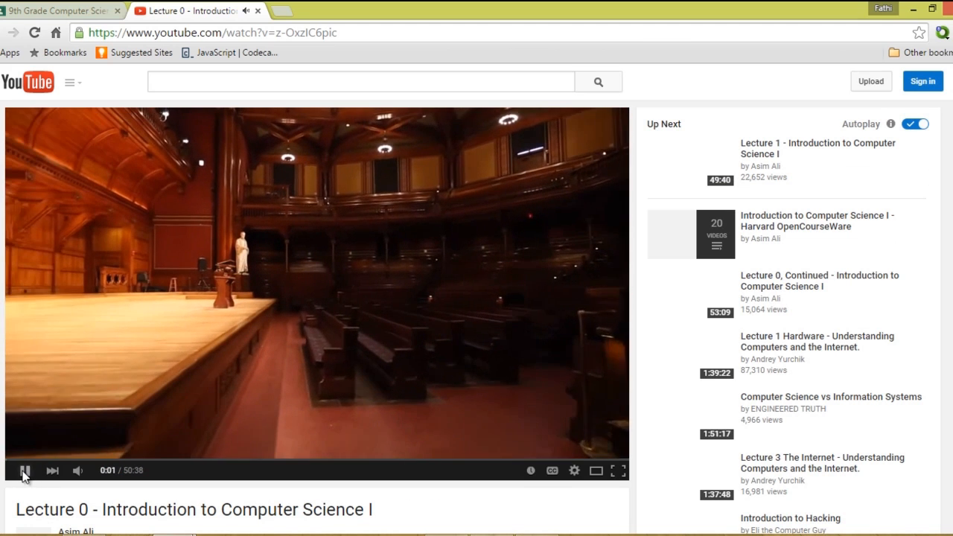
left_click(23, 473)
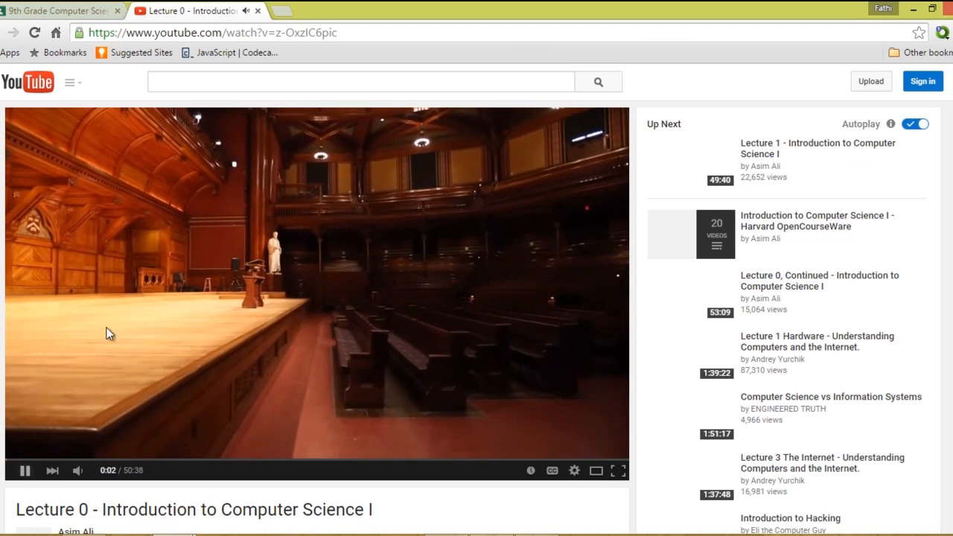
left_click(259, 11)
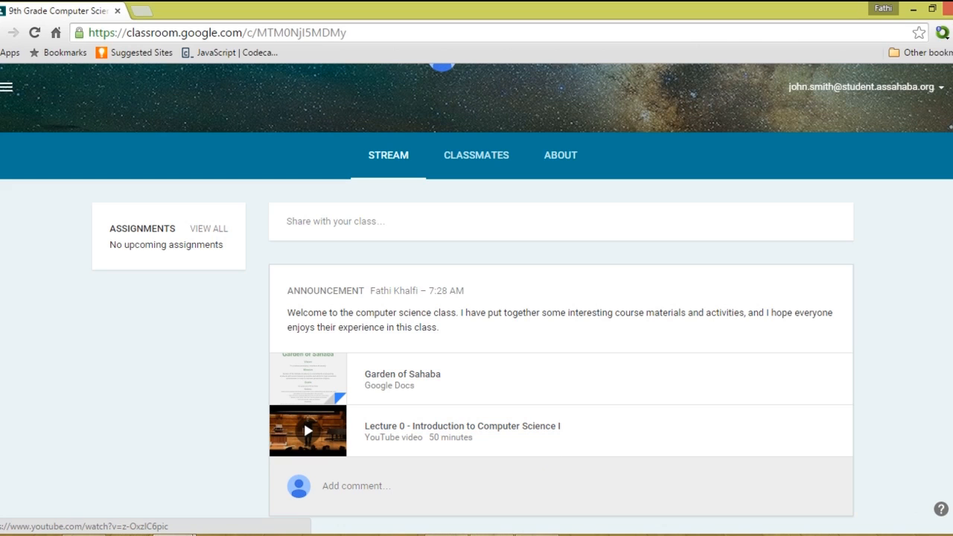
Comment 'Good Video.' and ask if part 2 of the video can be explained tomorrow in class.
scroll(303, 420, "down", 1)
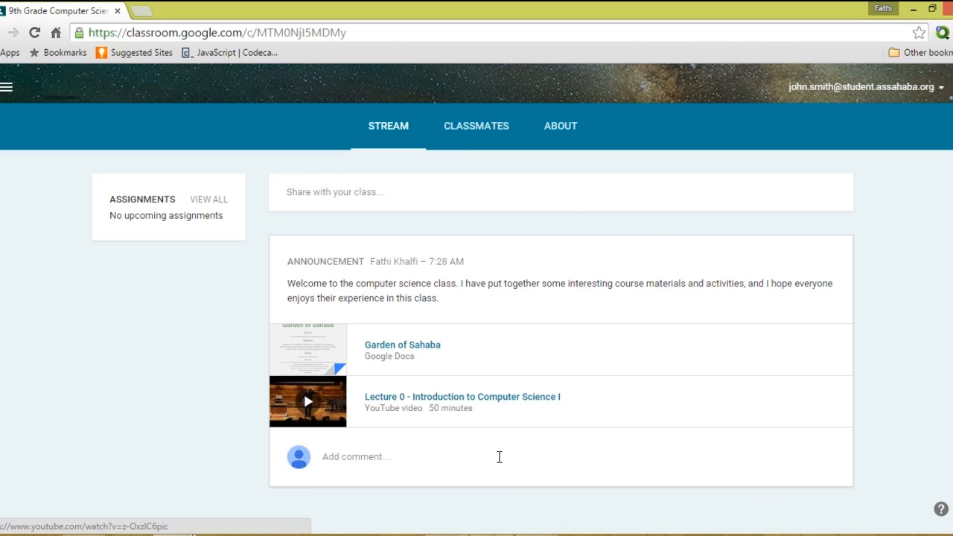
left_click(498, 456)
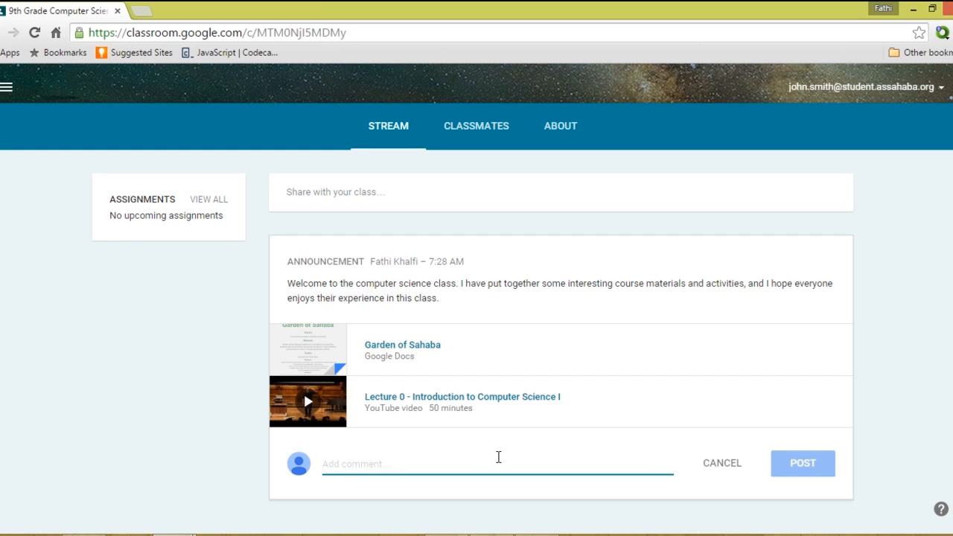
type("Good Video.")
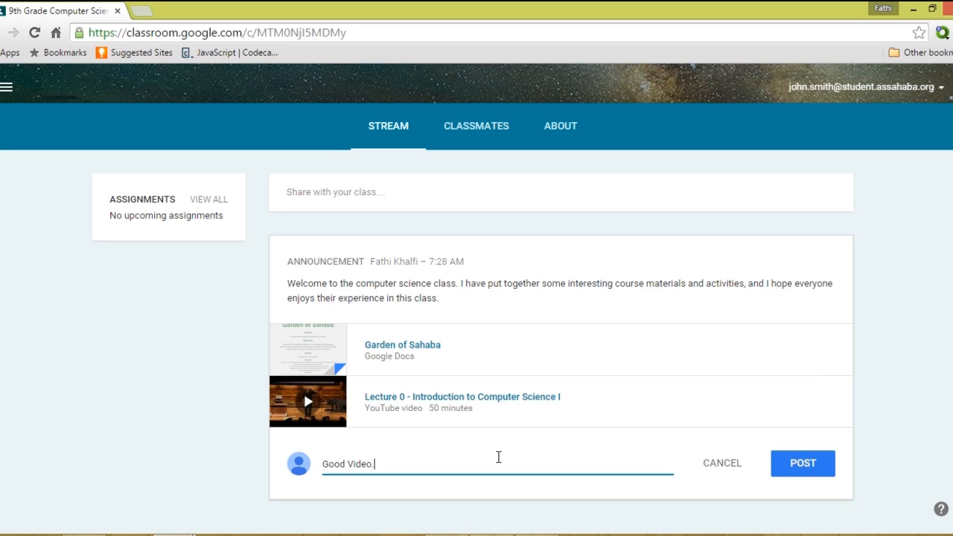
key("Return")
type("I h")
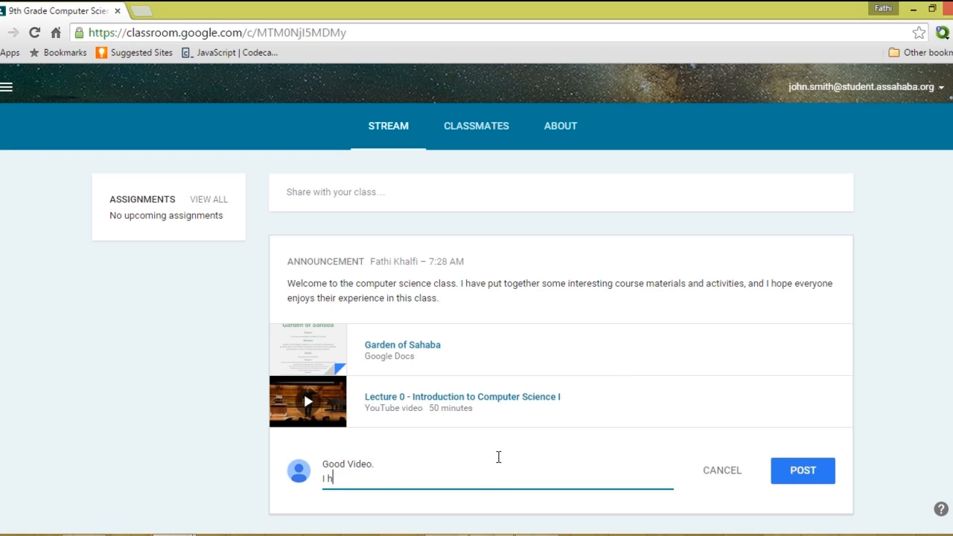
type("ave a question on part")
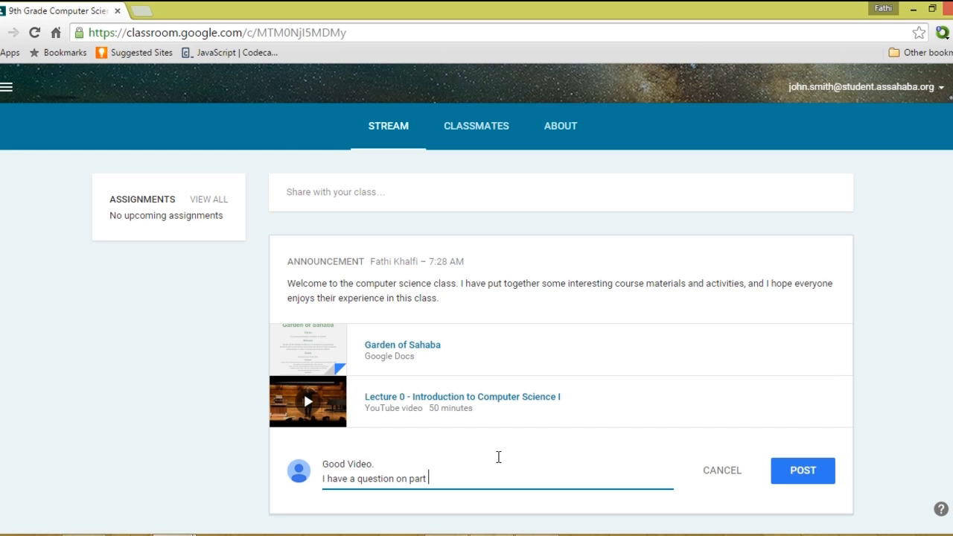
type(" 2 of the video. Can you explain tomorrow in c")
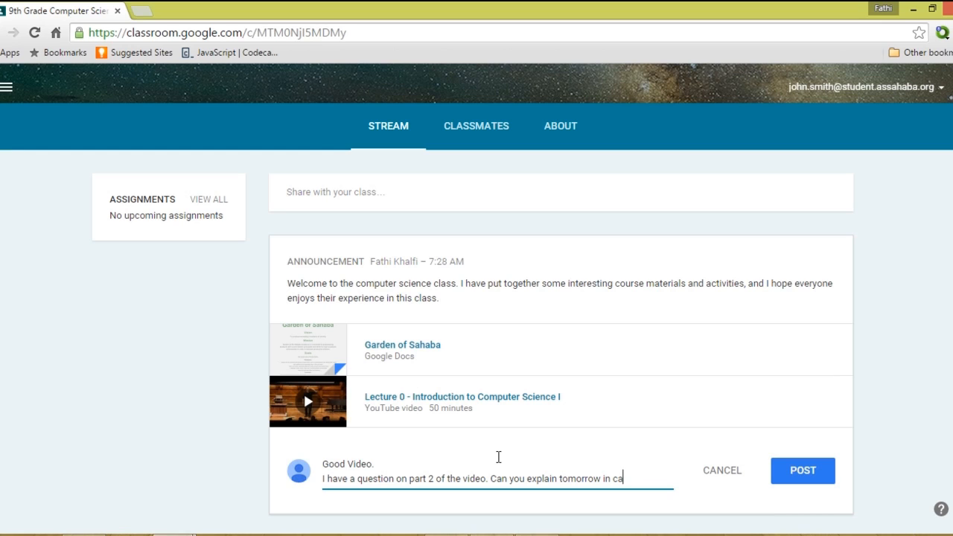
type("lass. Thanks")
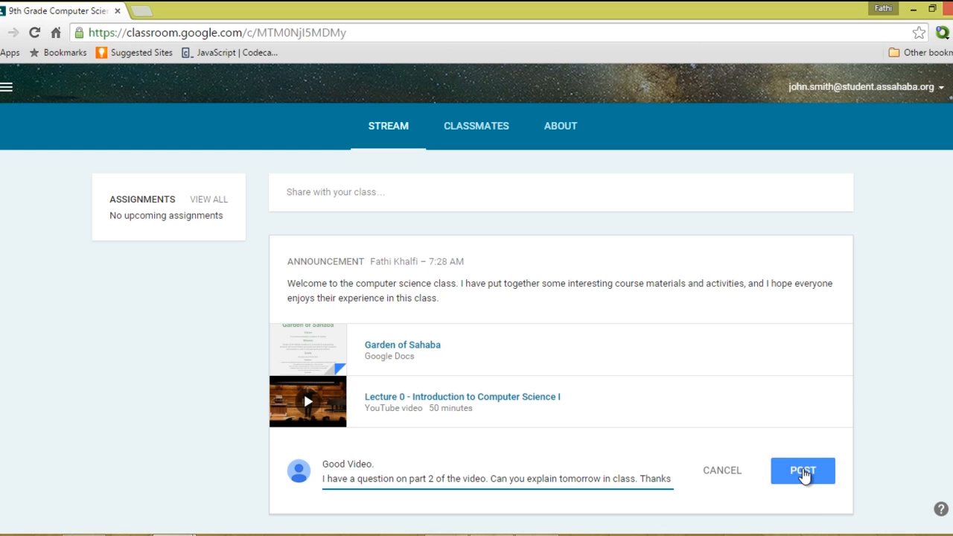
left_click(804, 476)
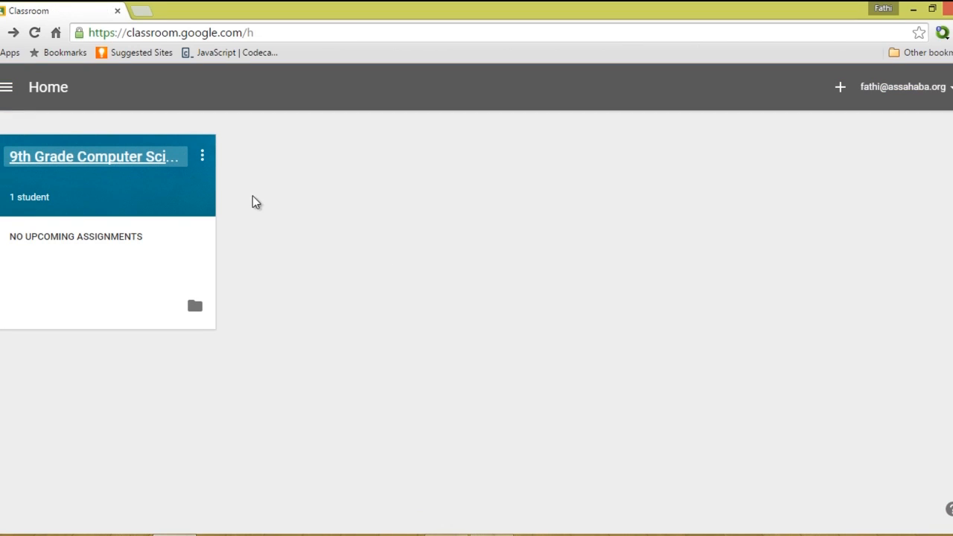
As the teacher, view the 9th Grade Computer Science stream with the student's part-2 question.
left_click(129, 165)
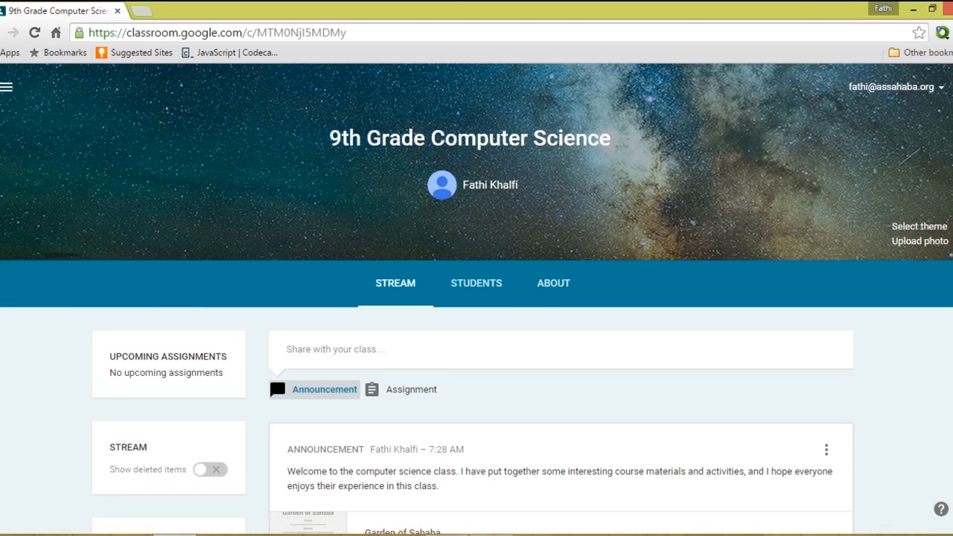
scroll(789, 279, "down", 2)
scroll(563, 471, "down", 2)
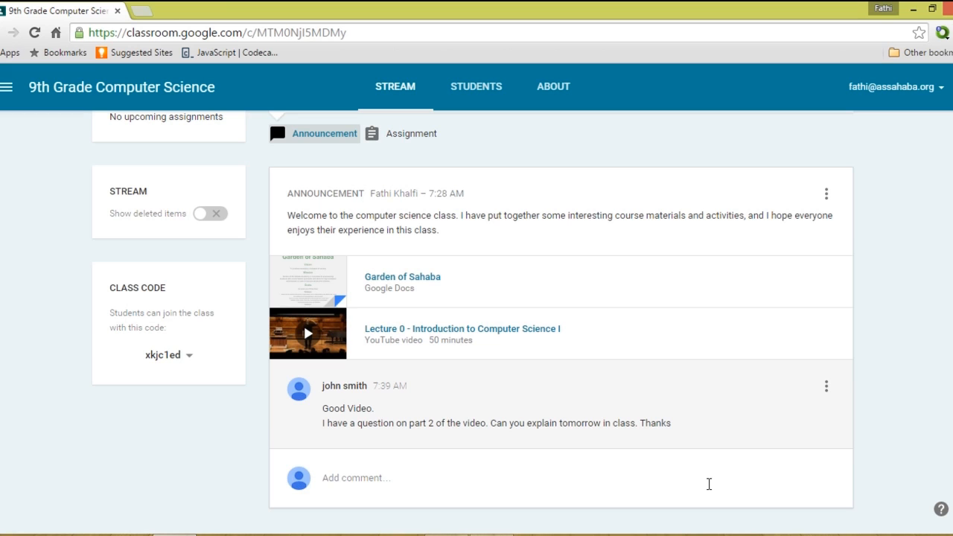
scroll(709, 485, "up", 2)
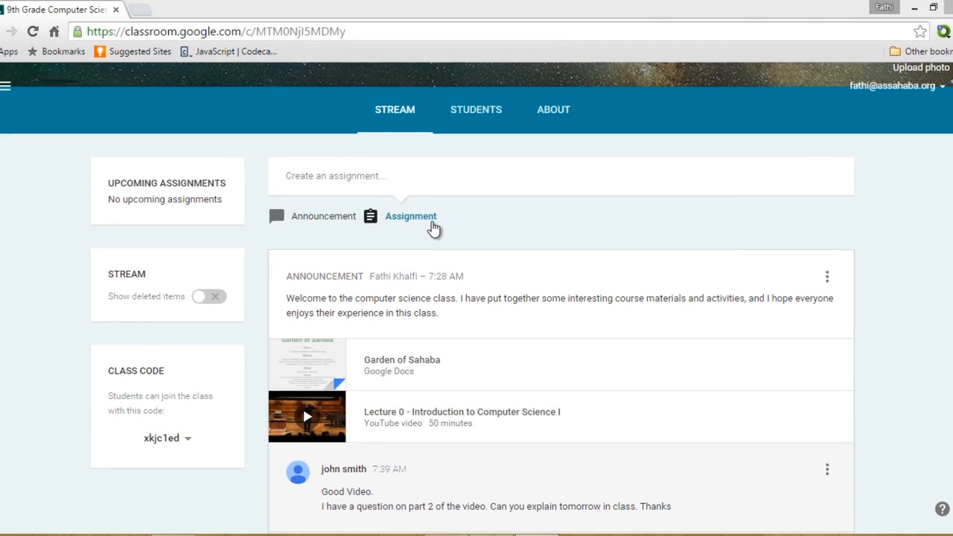
Create Assignment 1 with the description '(Computer Hardware)'.
left_click(432, 223)
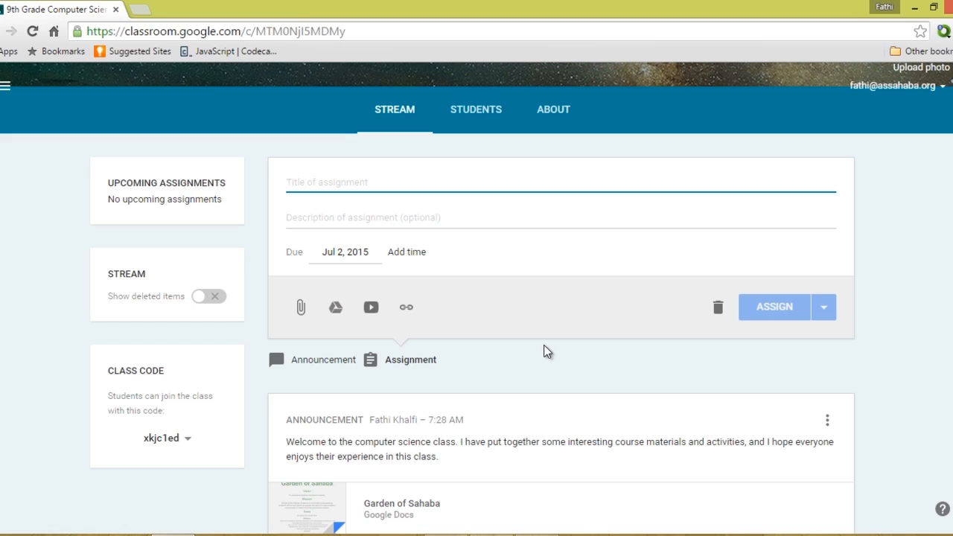
type("Assig")
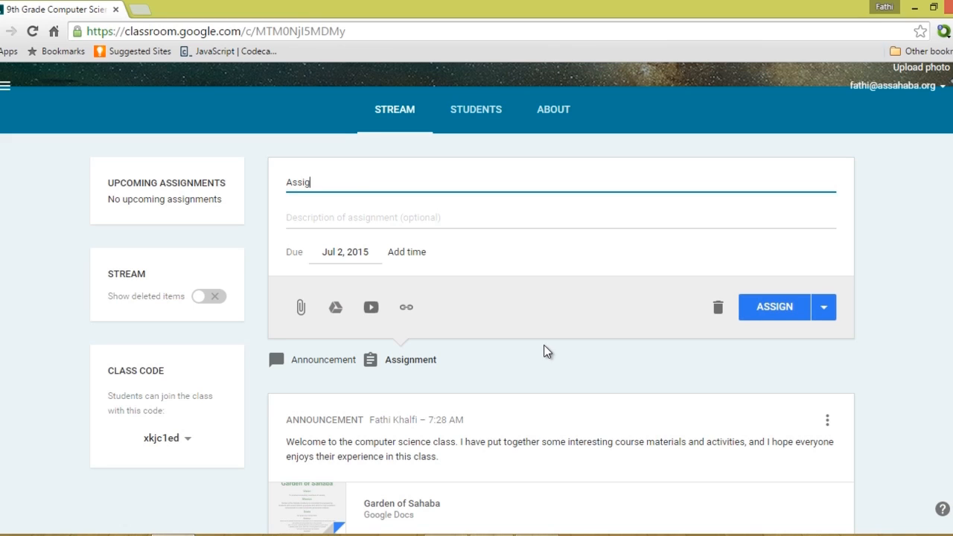
type("nment 1")
left_click(400, 217)
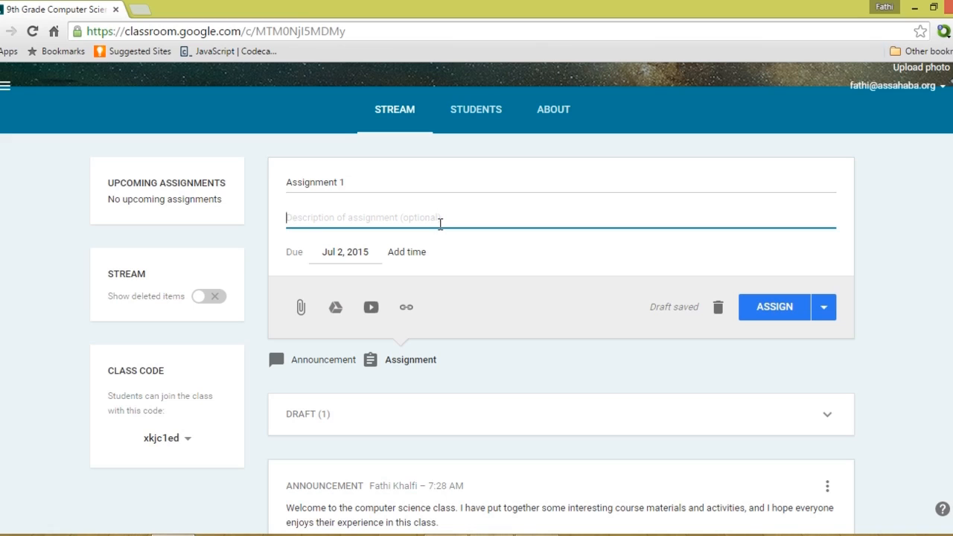
type("(Ha")
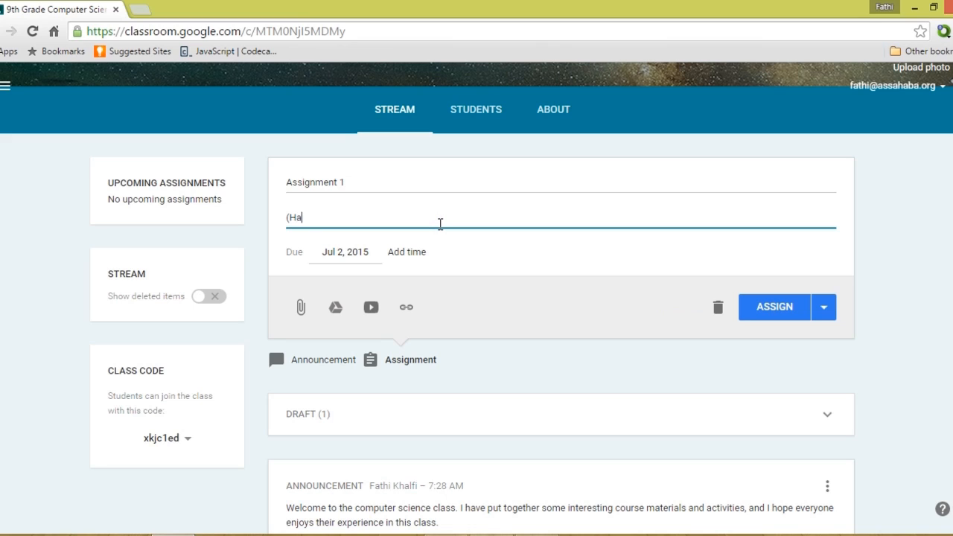
type("rdware")
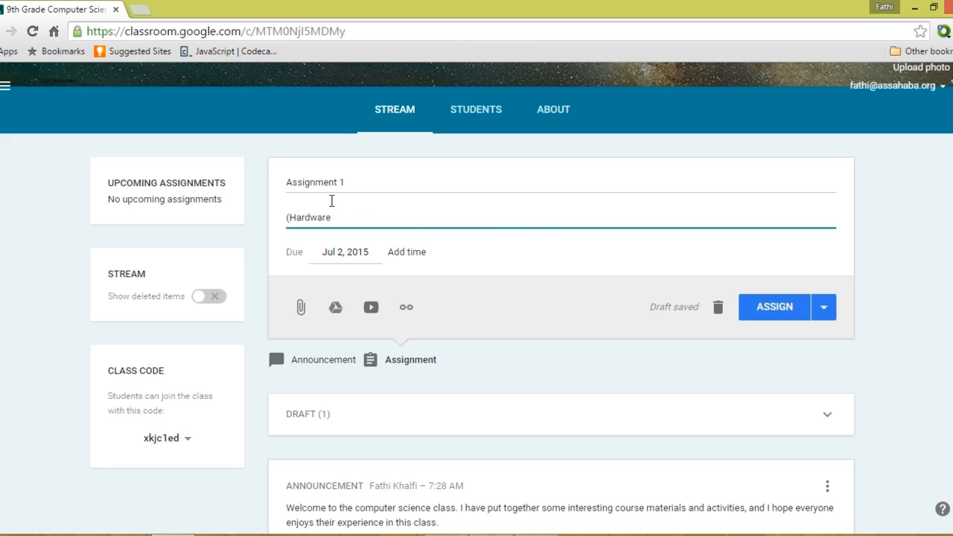
left_click(290, 216)
type("Computer")
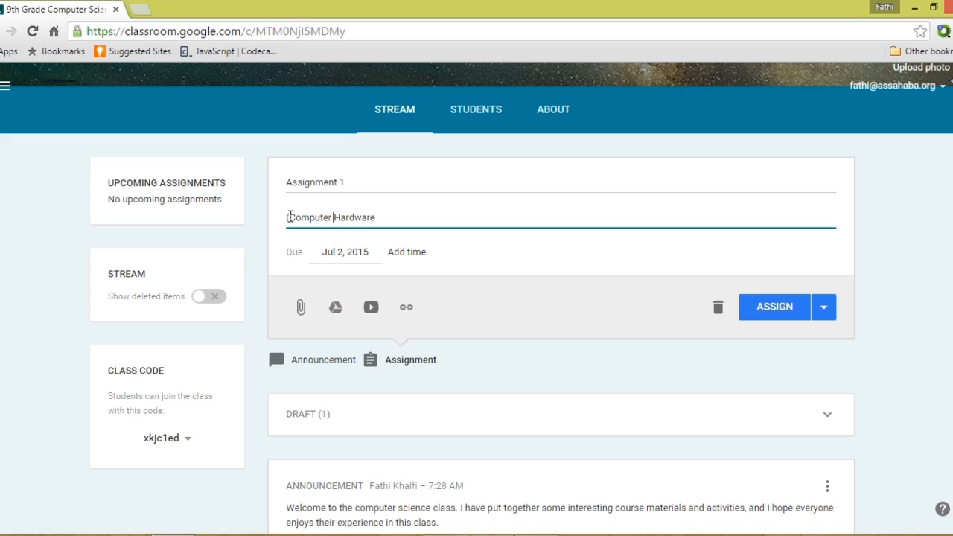
left_click(387, 216)
type("))")
Set the assignment due date to Jul 9, 2015 at 11:59 PM.
left_click(348, 251)
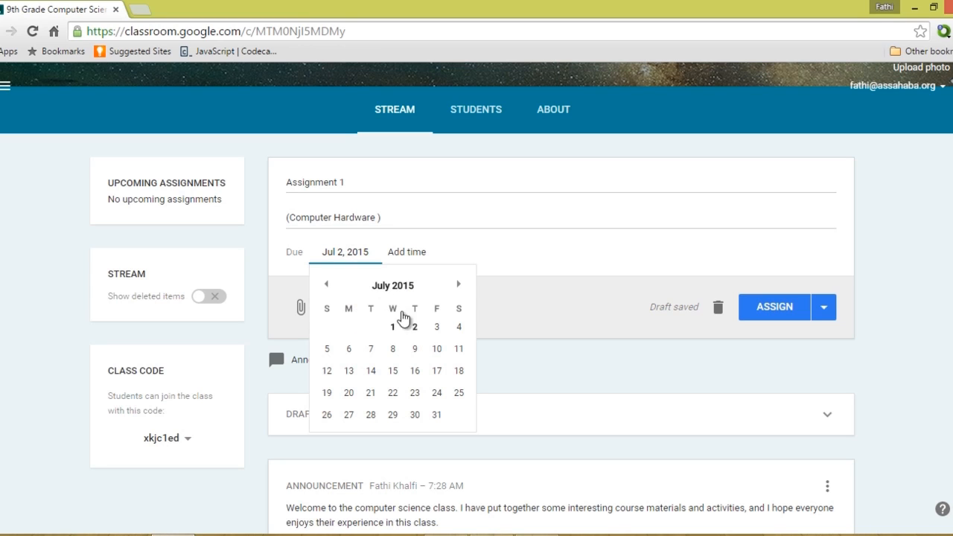
left_click(415, 349)
left_click(407, 253)
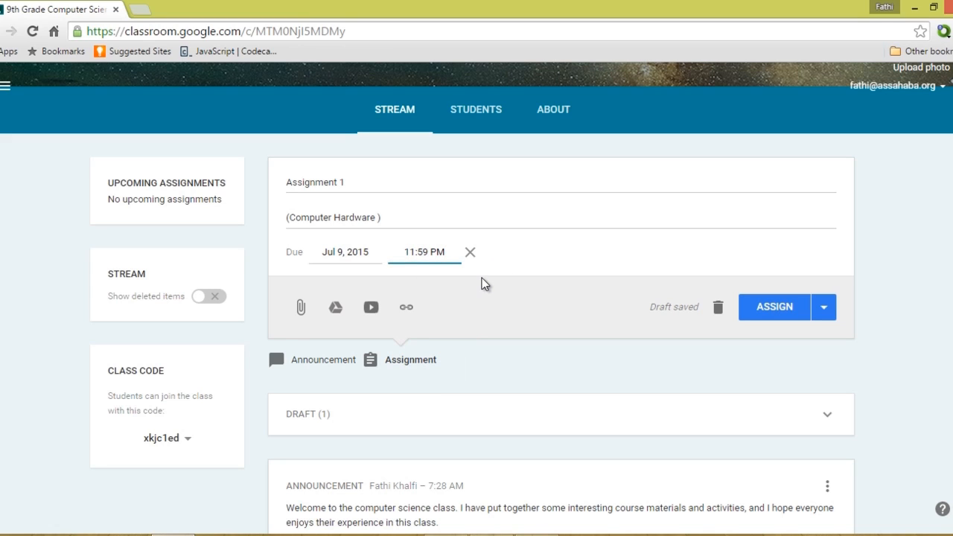
left_click(482, 278)
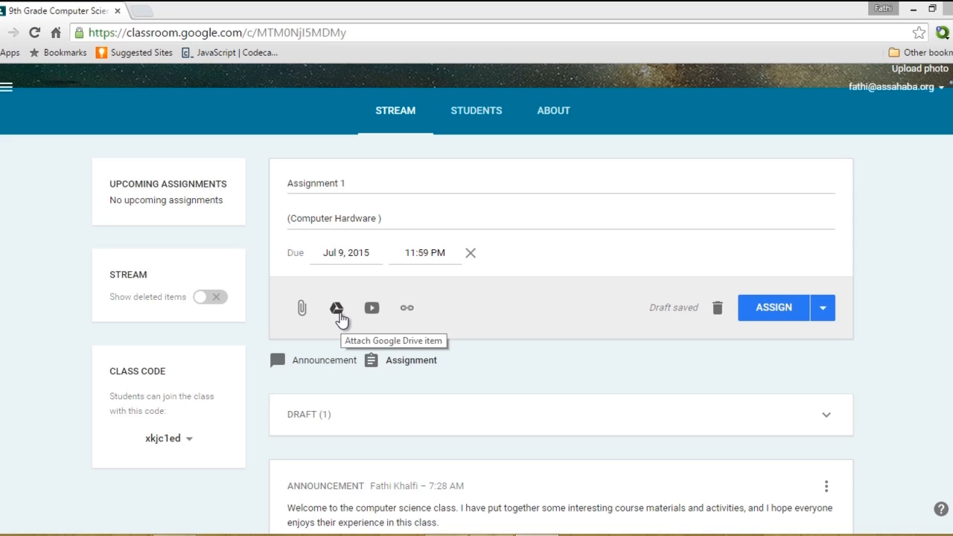
Attach Term 1 Test from the Drive folder Classroom > 9th Grade Computer Science.
left_click(337, 310)
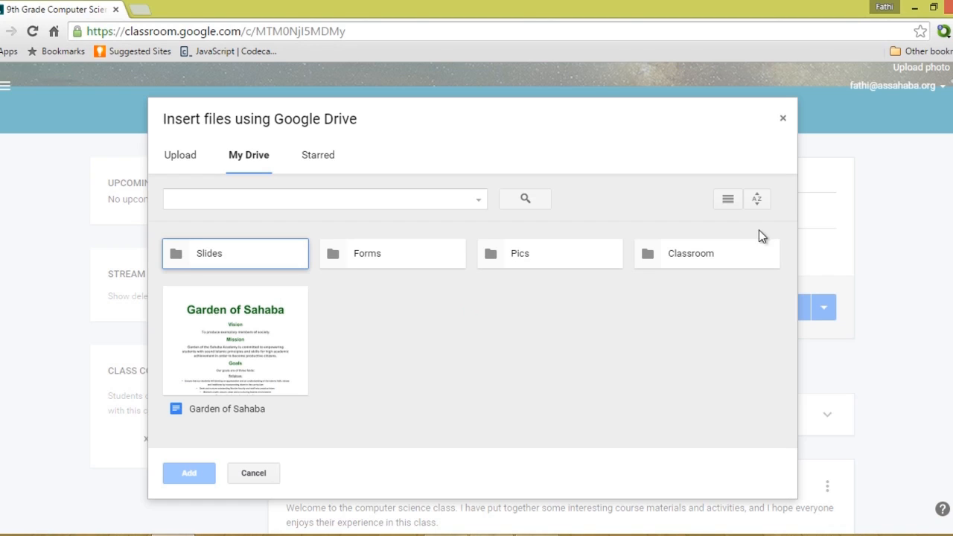
double_click(733, 259)
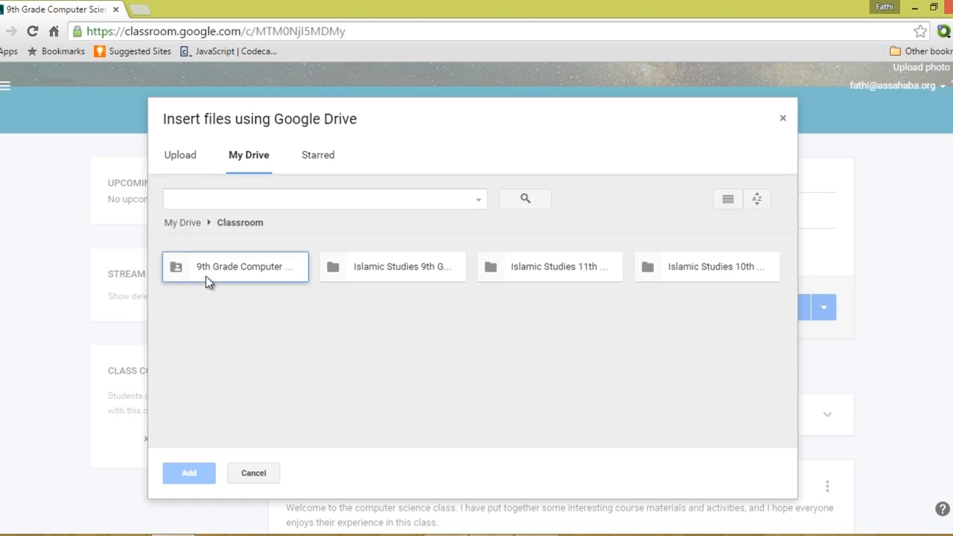
double_click(209, 269)
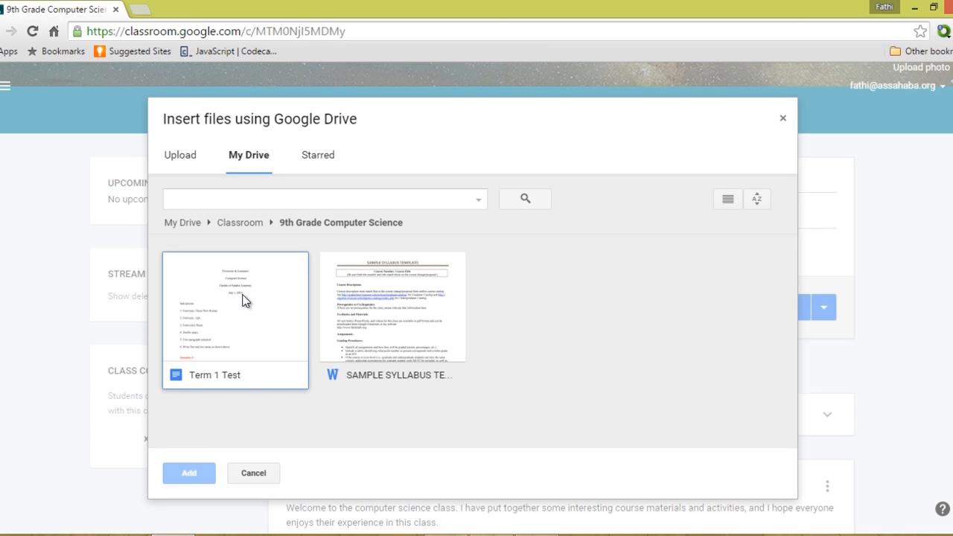
left_click(266, 340)
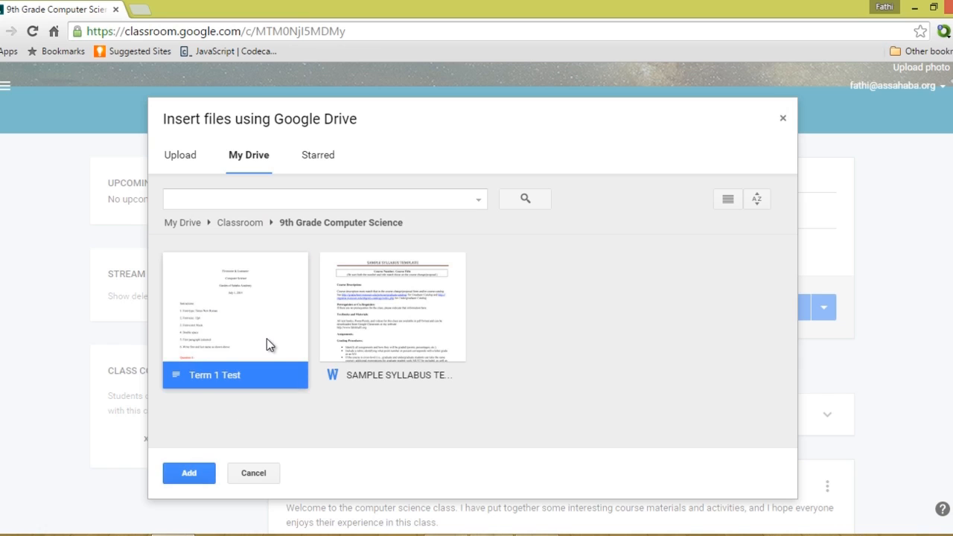
left_click(201, 482)
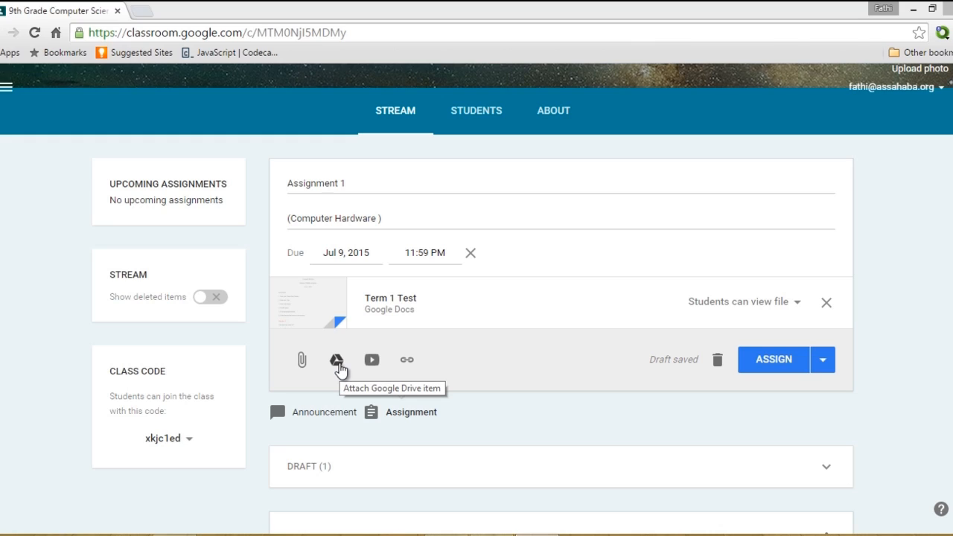
Attach Abu Bakr as-Siddiq Lesson 2.mp4 from the Videos Rightly Guided Caliphs 9th Grade Drive folder.
left_click(337, 362)
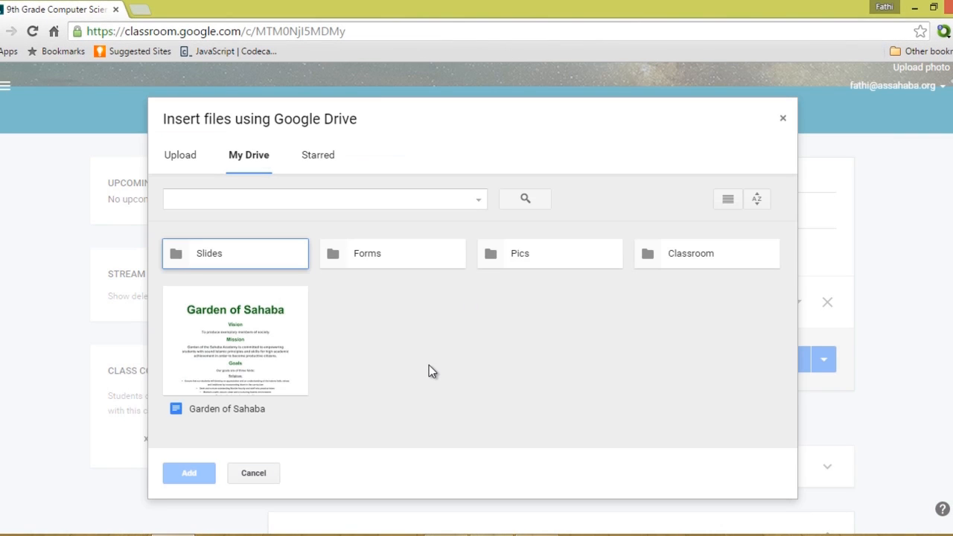
double_click(677, 257)
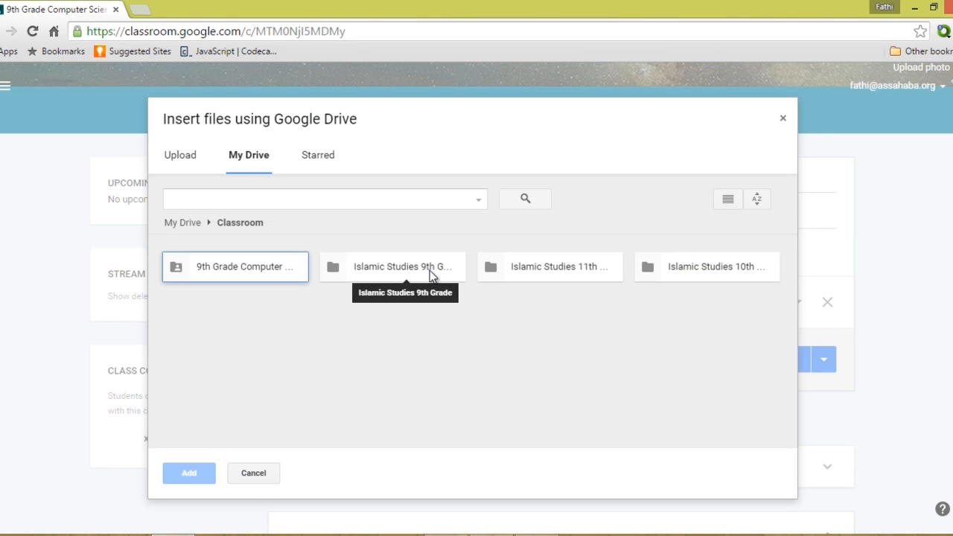
double_click(429, 272)
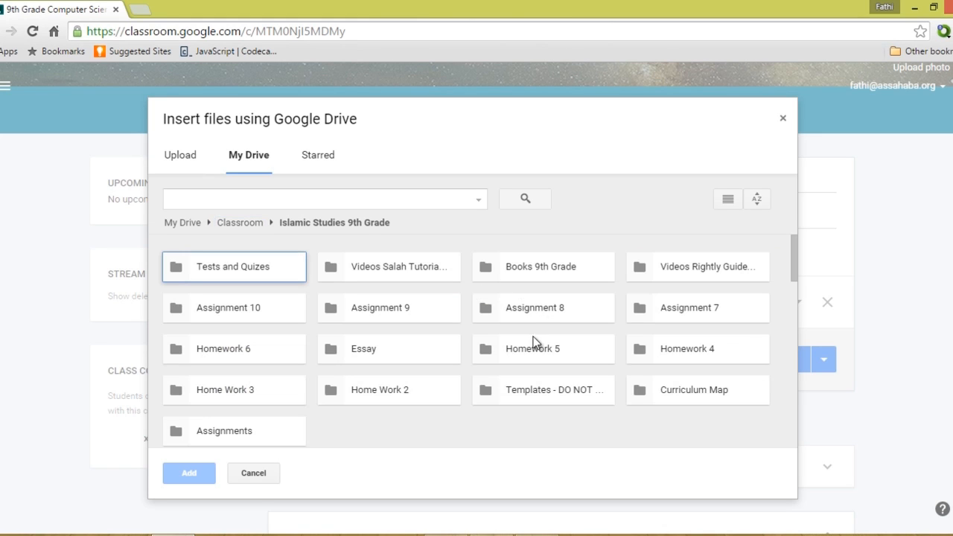
double_click(673, 274)
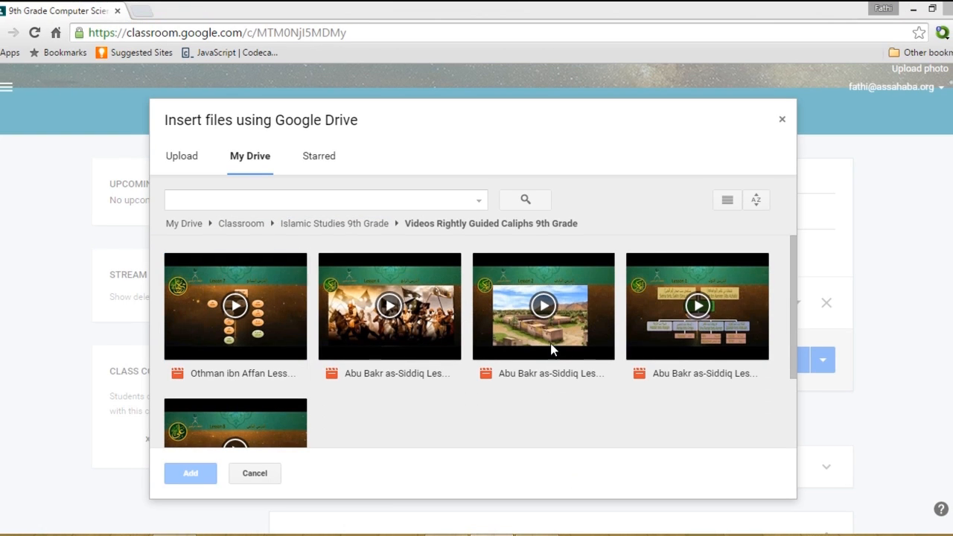
left_click(547, 368)
left_click(212, 474)
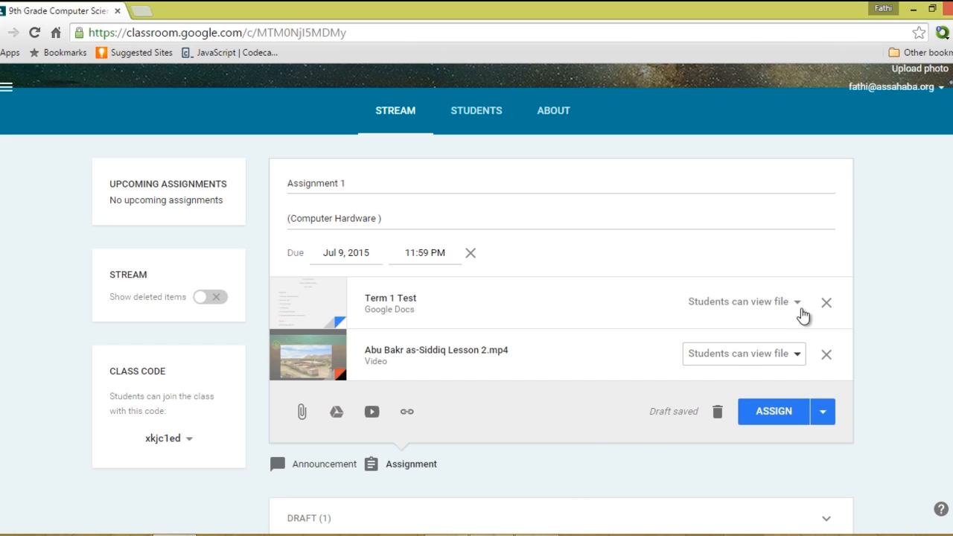
Bring up the student access options for the Term 1 Test attachment.
left_click(803, 312)
left_click(802, 311)
left_click(803, 311)
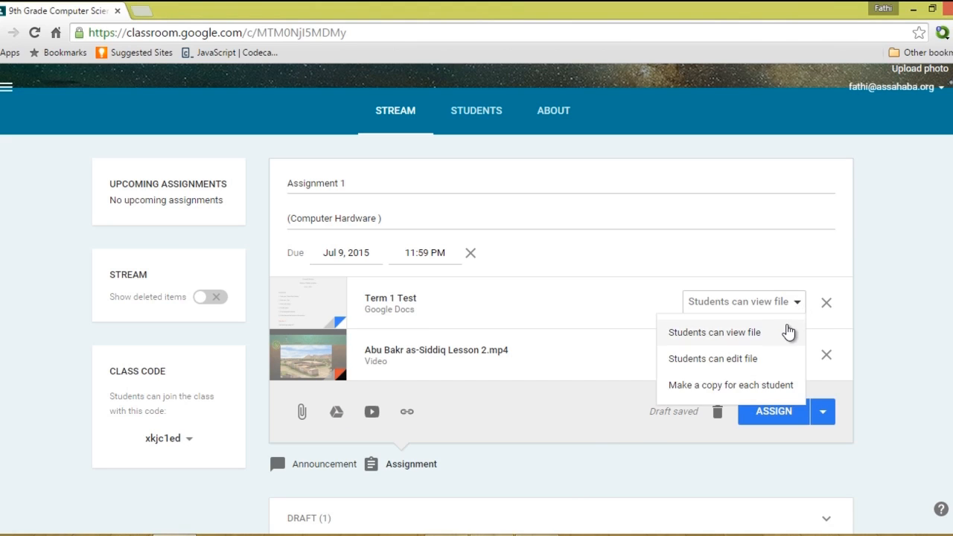
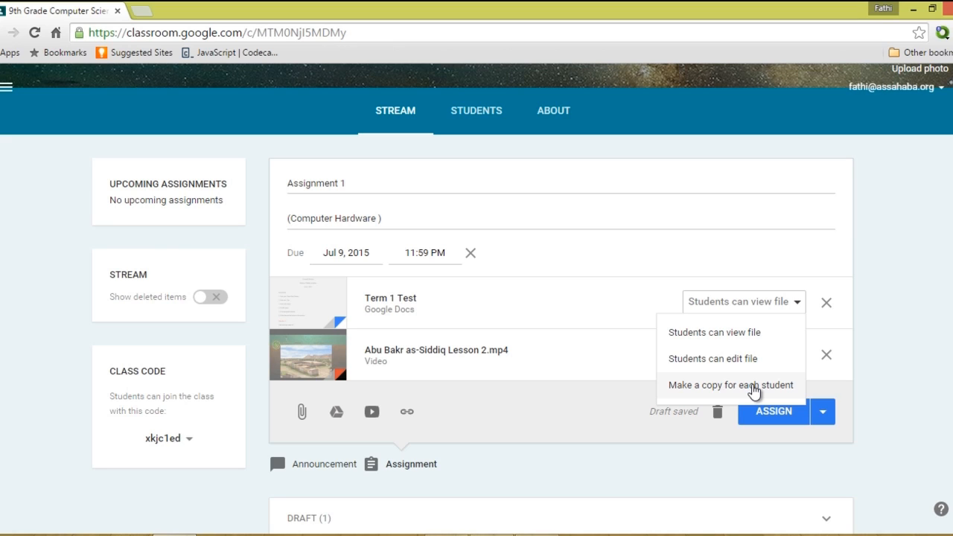
Make a copy of Term 1 Test for each student and post Assignment 1.
left_click(755, 389)
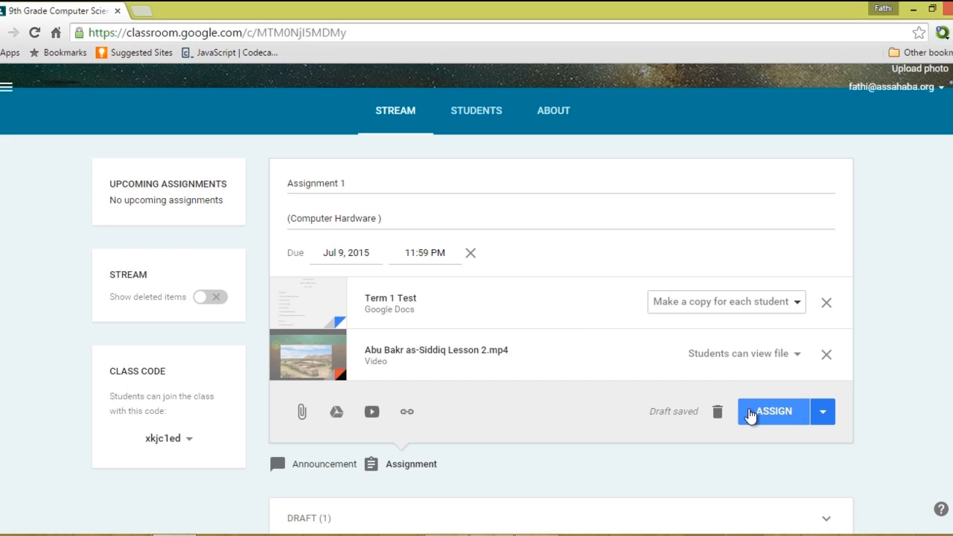
left_click(751, 416)
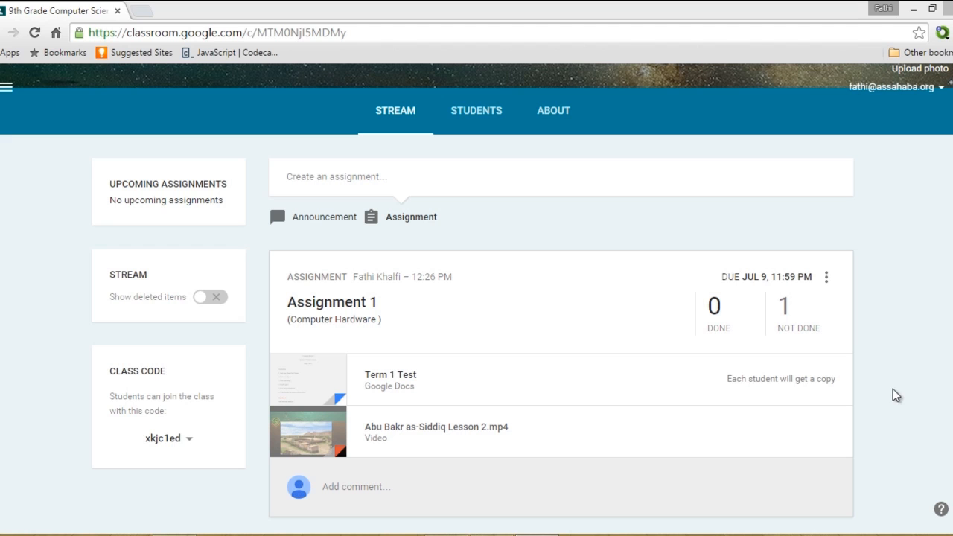
Open and close the posted Assignment 1 card's options menu without changing anything.
left_click(826, 279)
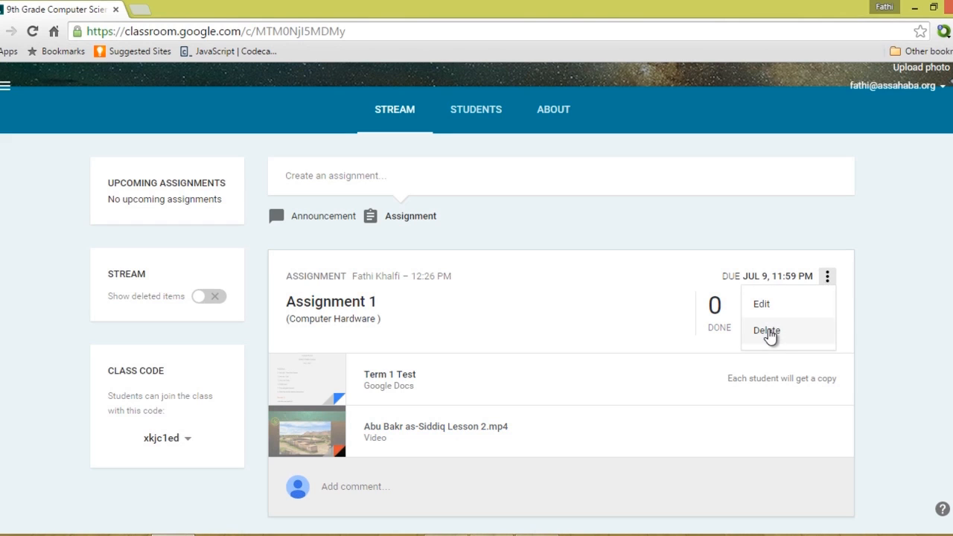
left_click(918, 337)
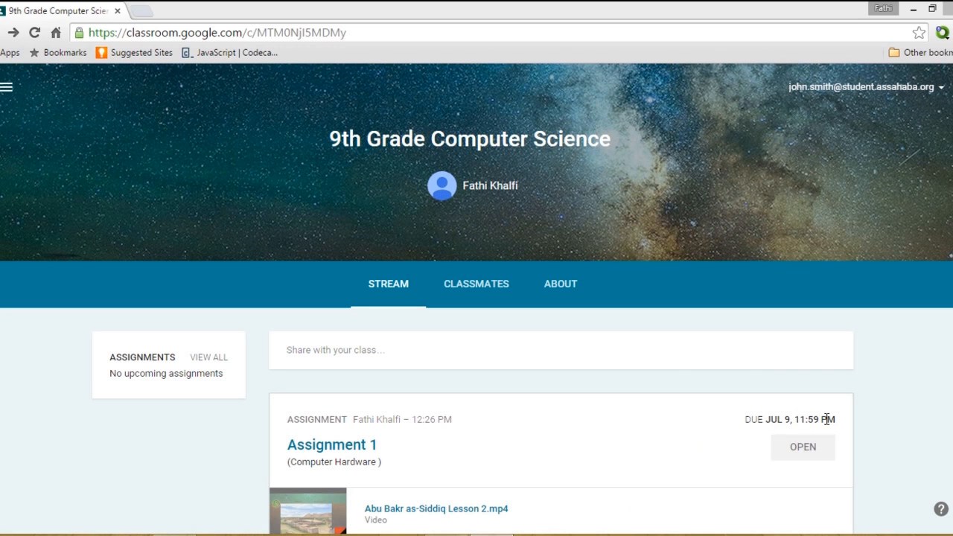
As the student, open Assignment 1, check its instructions, then open the Term 1 Test copy.
left_click_drag(952, 298, 952, 351)
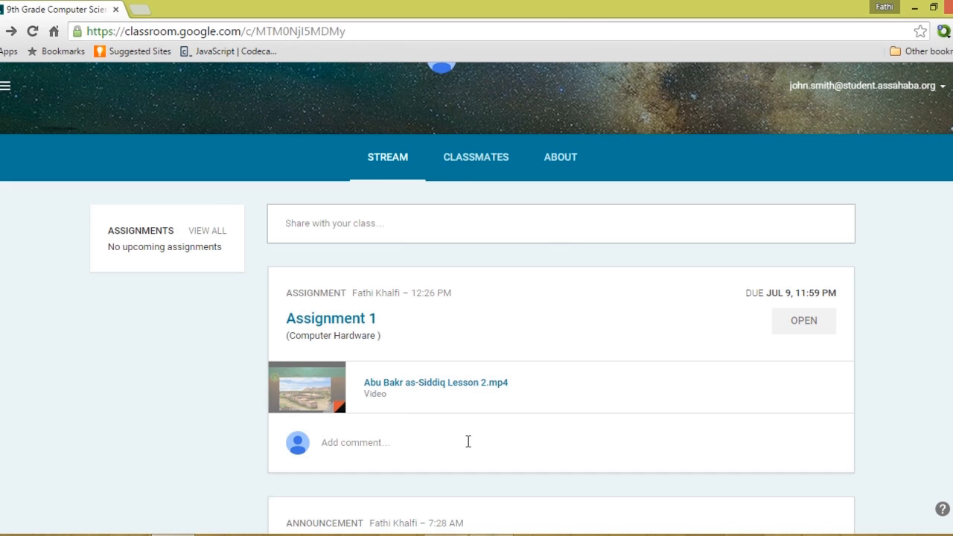
left_click(355, 326)
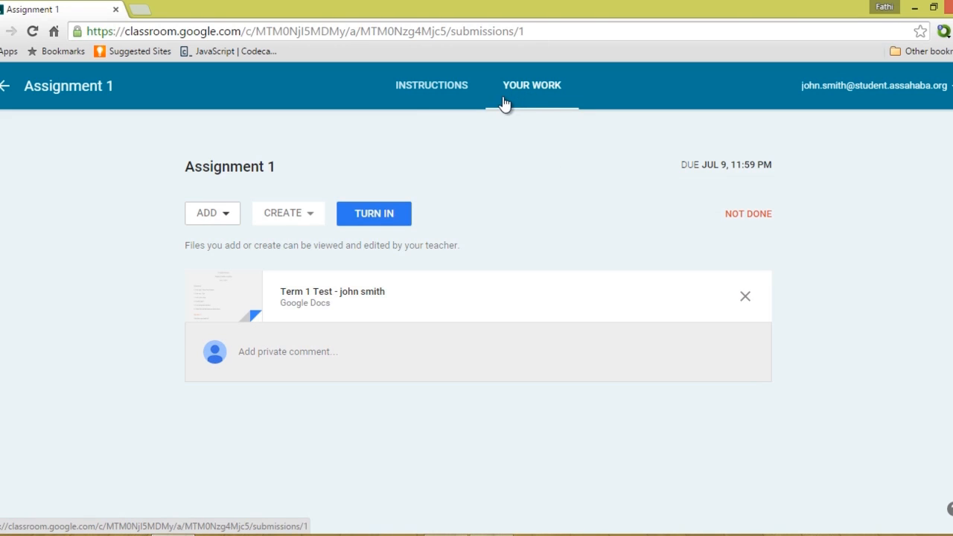
left_click(445, 90)
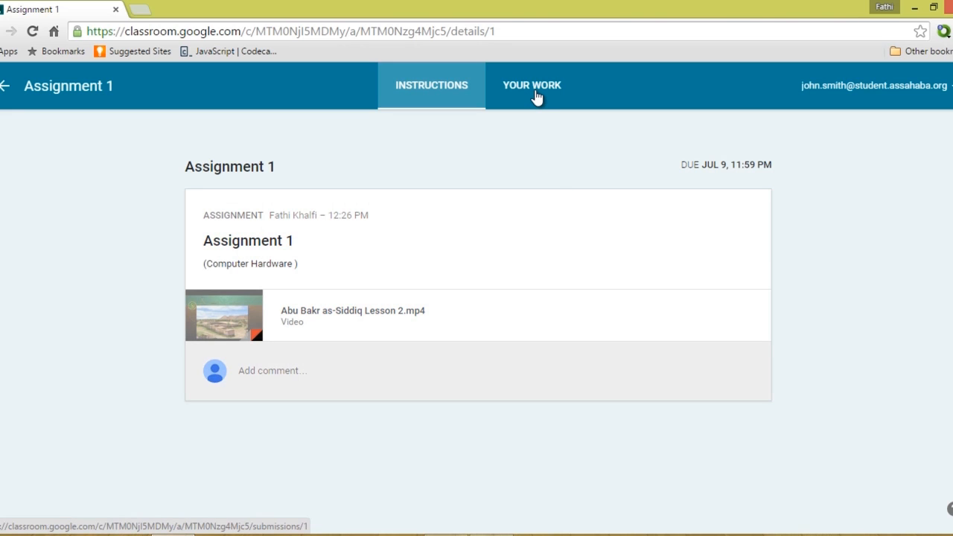
left_click(533, 87)
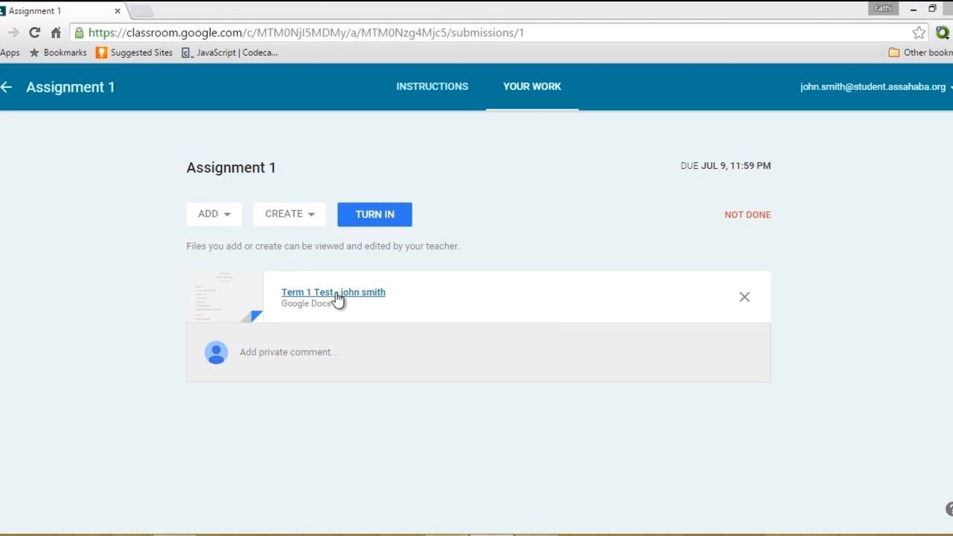
left_click(336, 294)
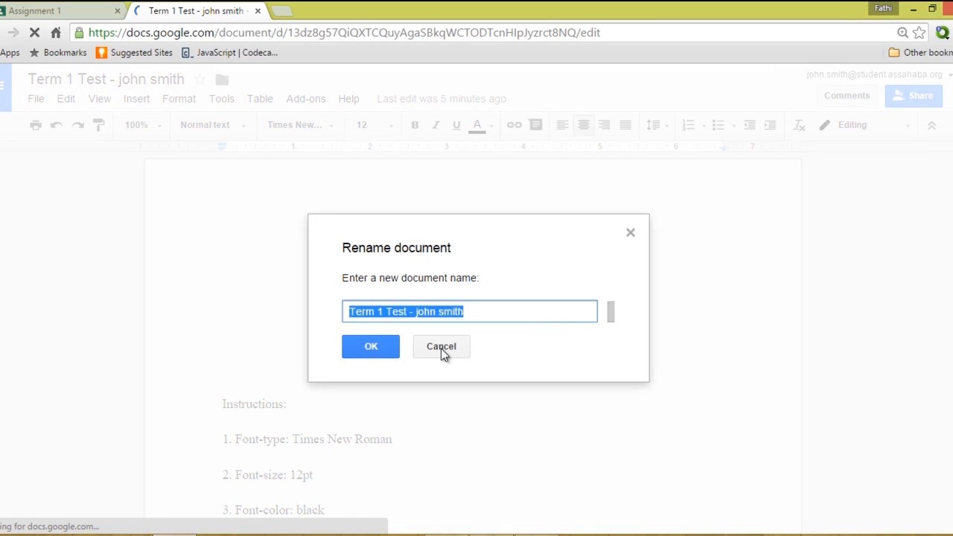
Dismiss the rename prompt and scroll down to the test questions.
left_click(441, 349)
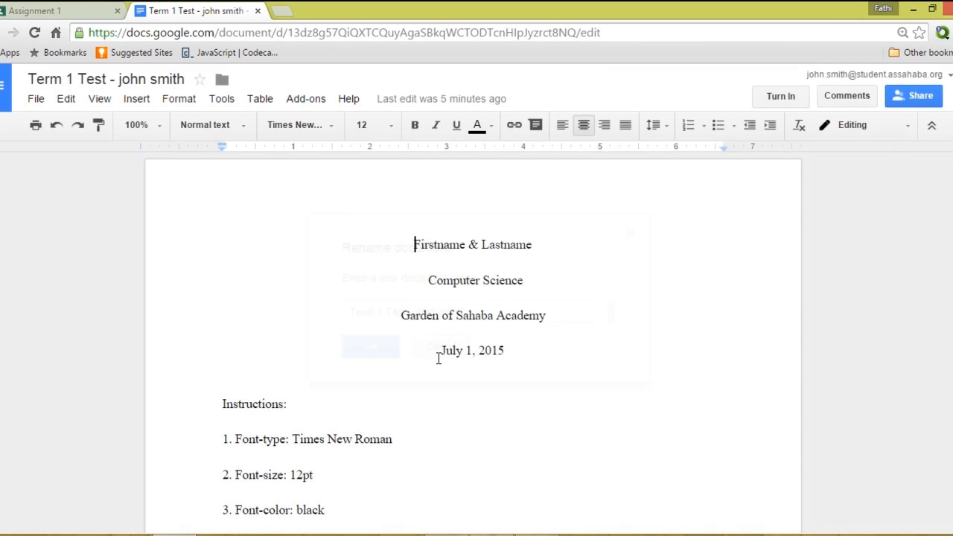
scroll(438, 359, "down", 3)
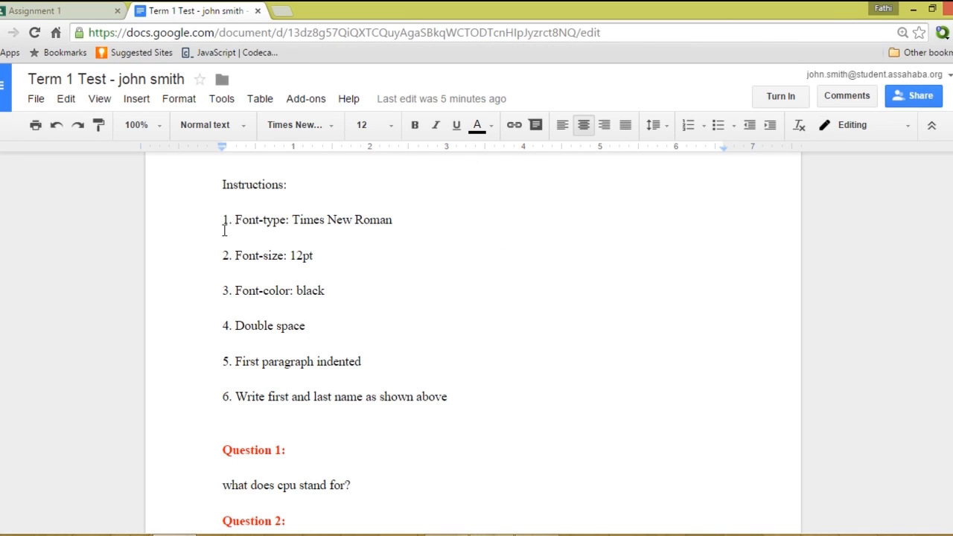
scroll(344, 250, "down", 2)
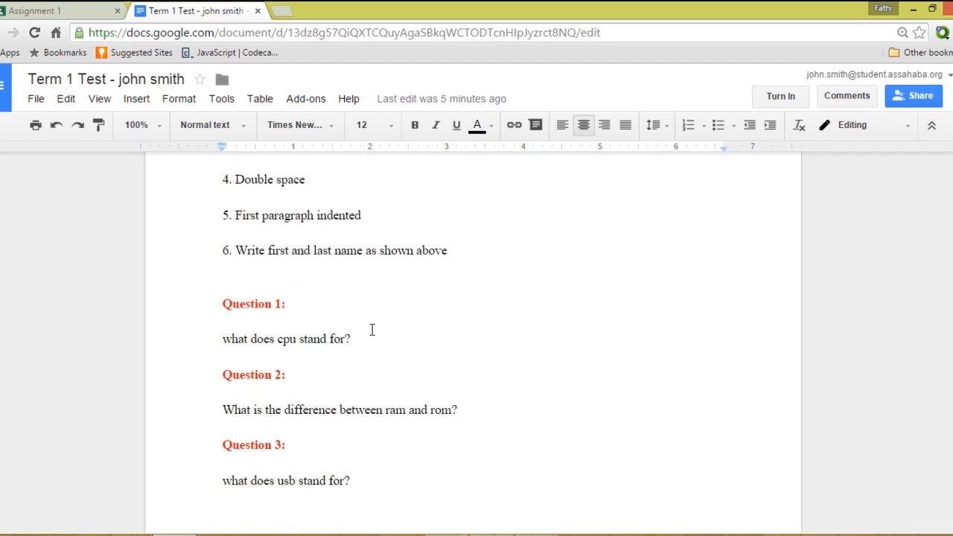
scroll(373, 330, "down", 1)
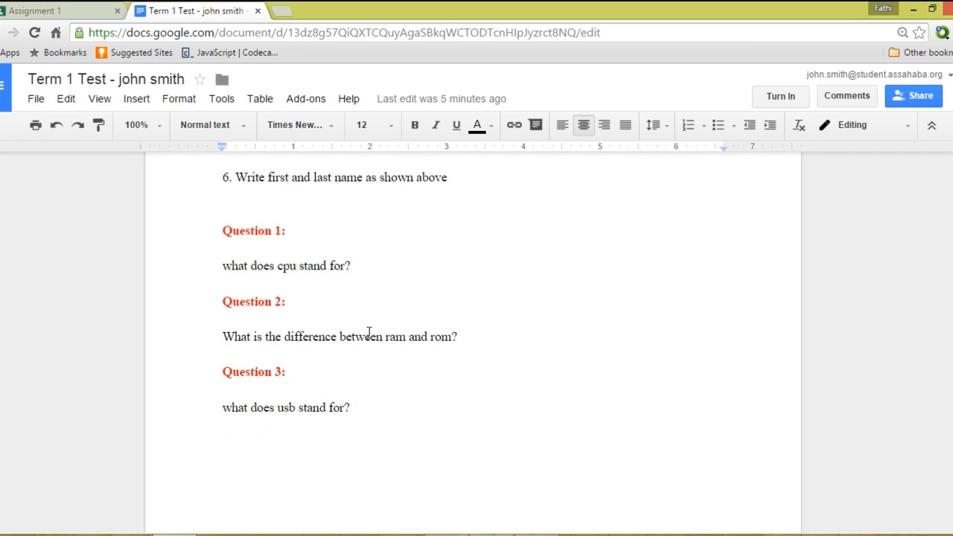
Type answers after Questions 1, 2 and 3, then bring up the turn-in confirmation.
left_click(442, 266)
type("ssdsad;asda")
left_click(476, 338)
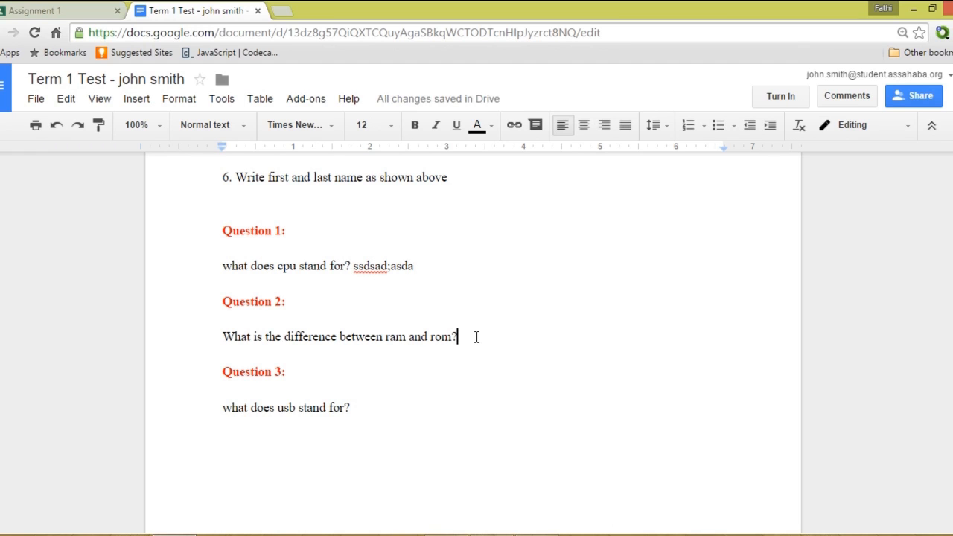
type("sdfsdlkslk")
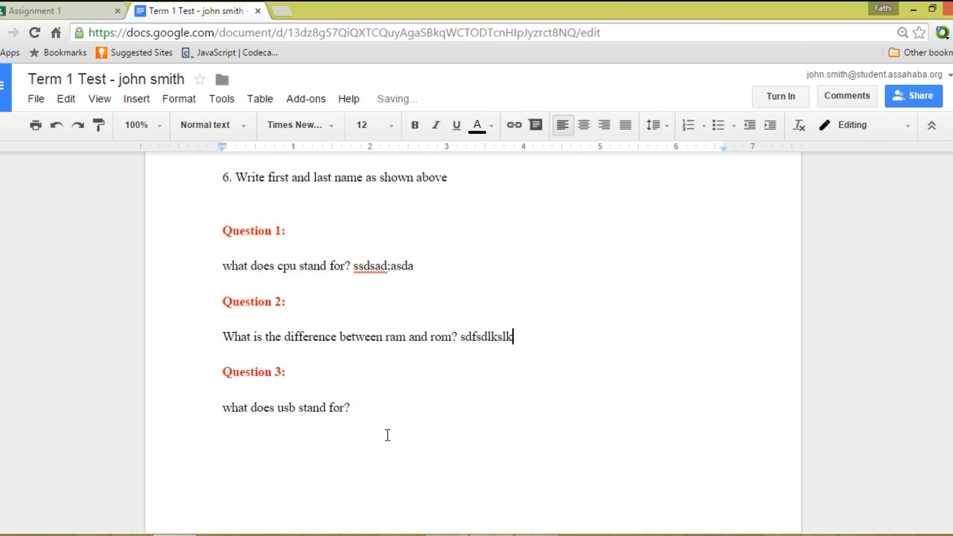
left_click(387, 413)
type("vlkdsvlksdvlkjv")
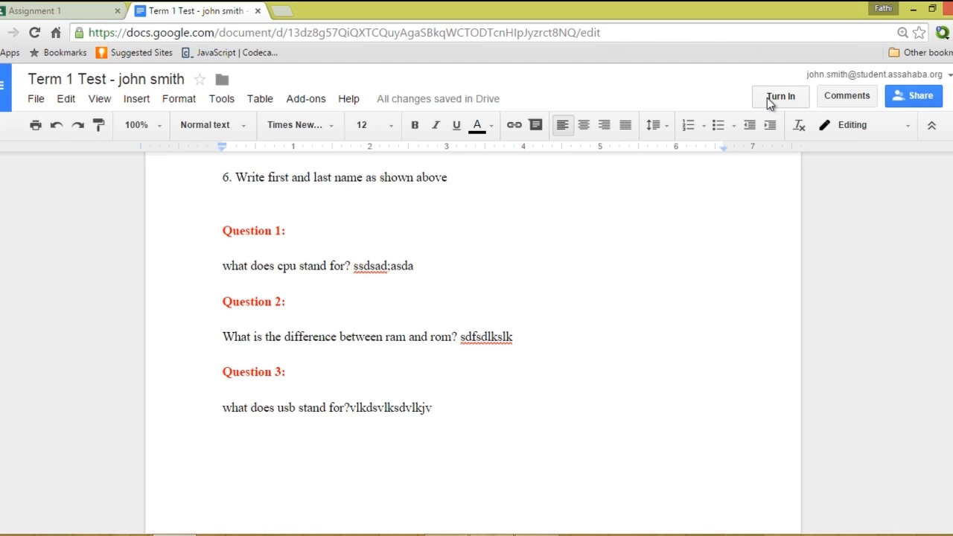
left_click(768, 98)
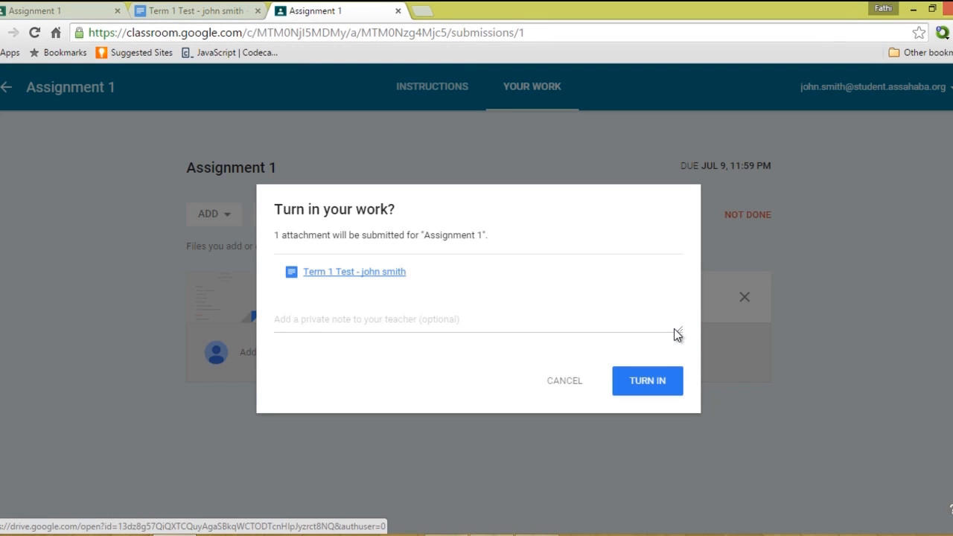
Turn in the work with private note 'Can we go over question 2 again tomorrow. Thanks'.
left_click(378, 321)
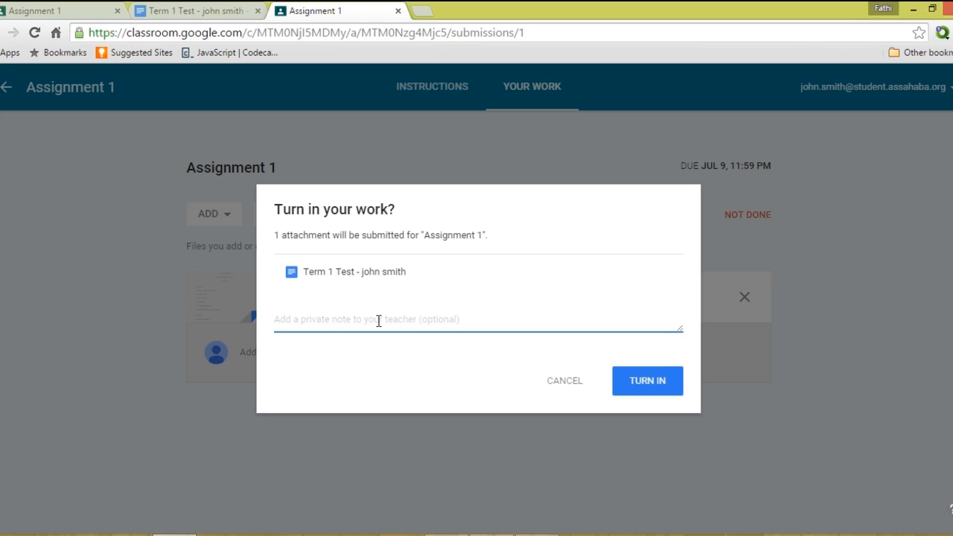
type("Can")
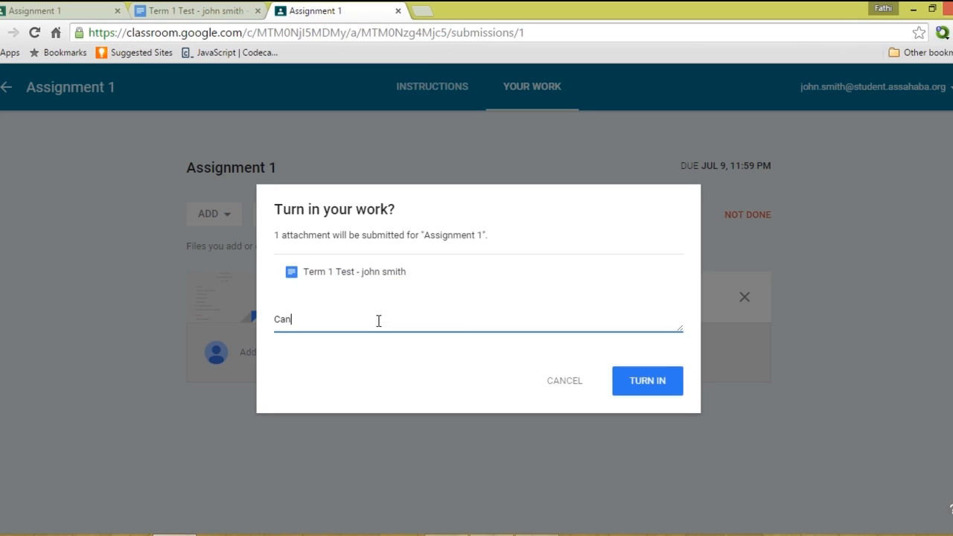
type(" we go over question 2 again tomorrow. Thanks")
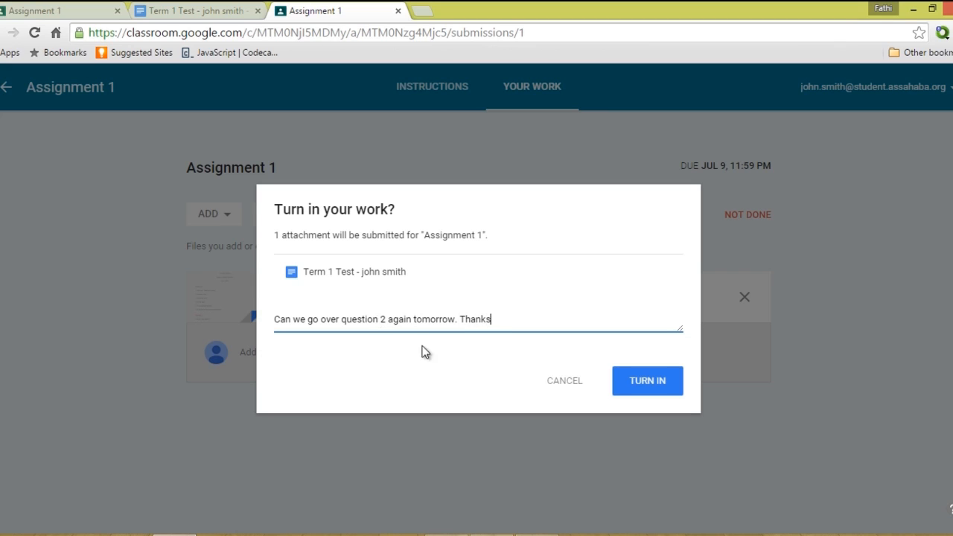
left_click(621, 391)
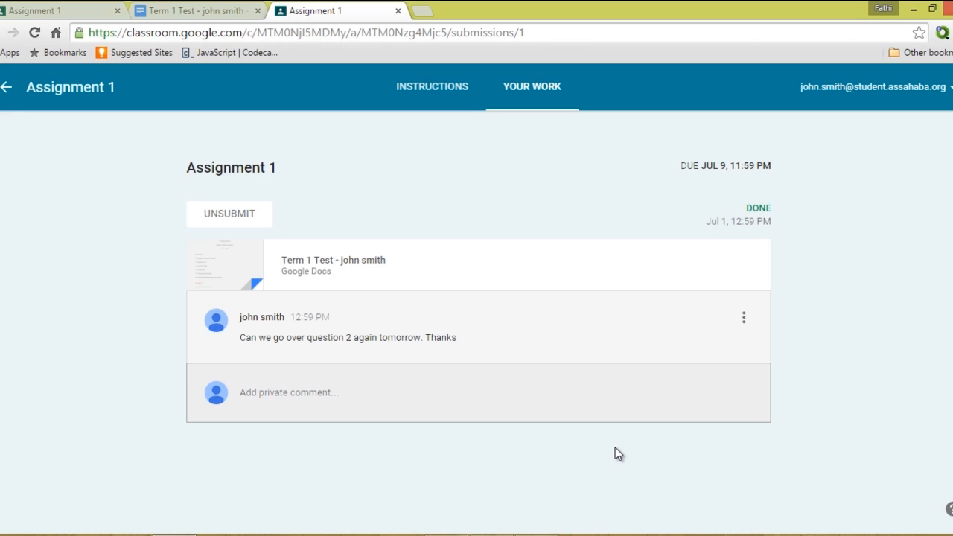
left_click(538, 535)
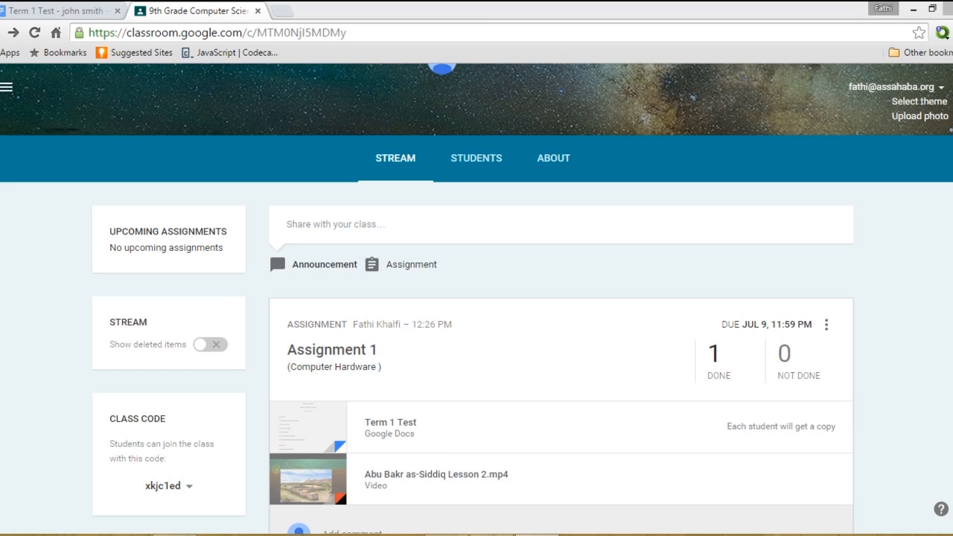
Open Assignment 1's completed submissions and start editing the student's grade.
left_click(718, 371)
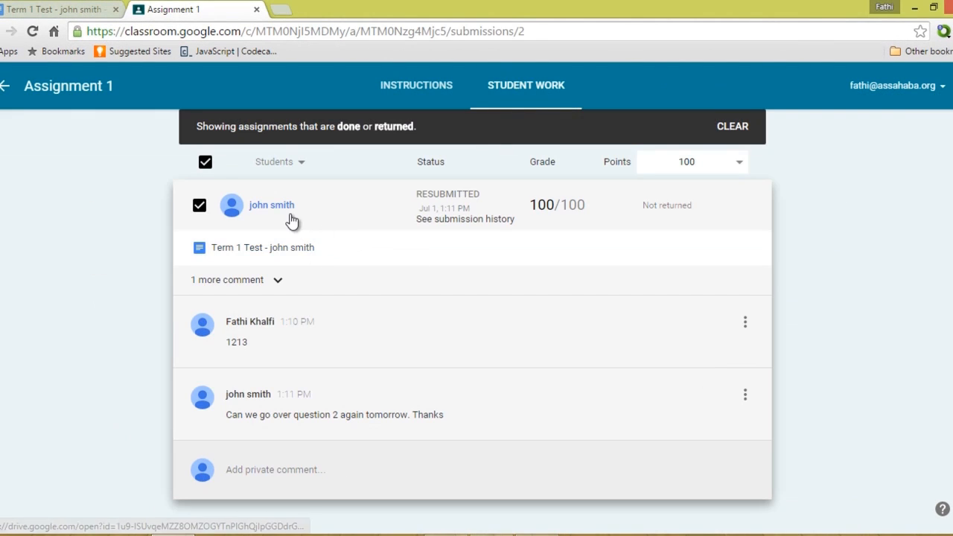
left_click(266, 214)
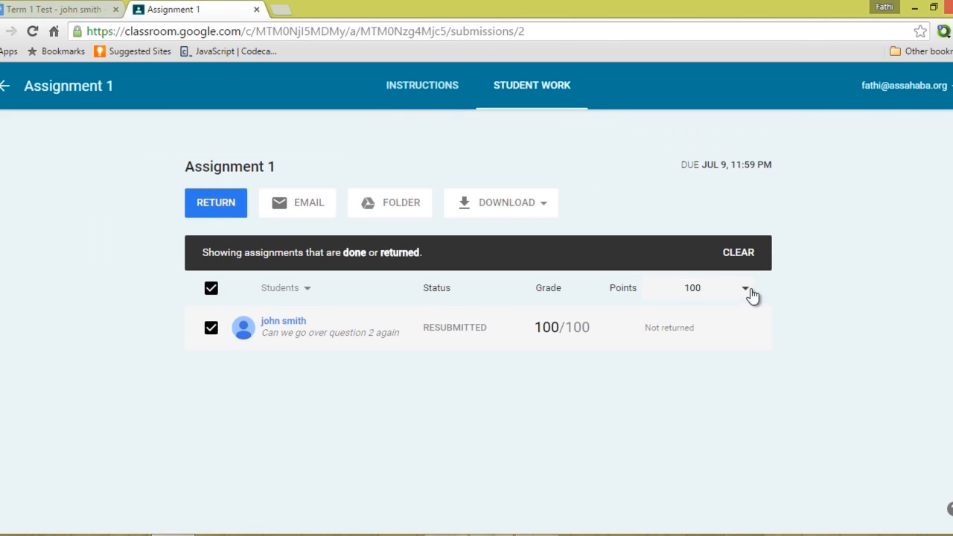
left_click(749, 295)
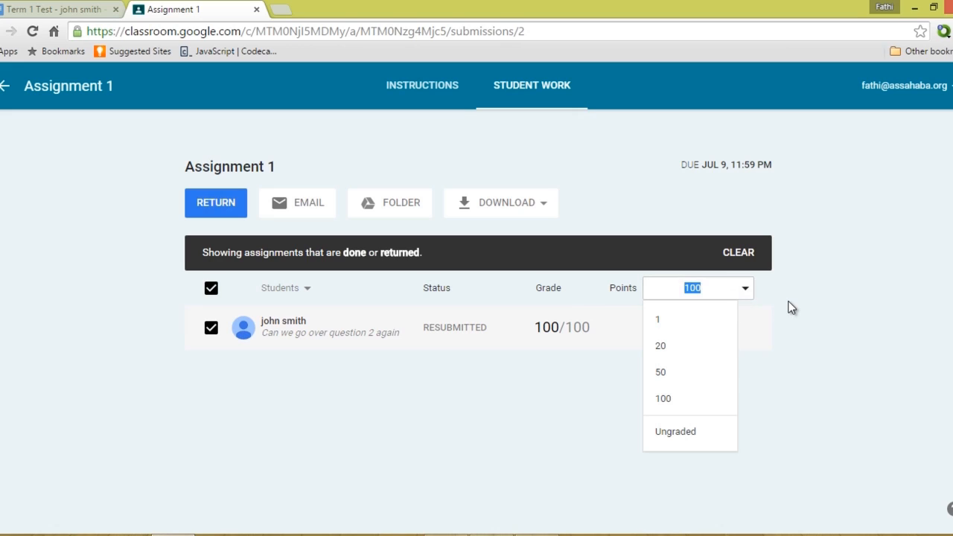
left_click(574, 327)
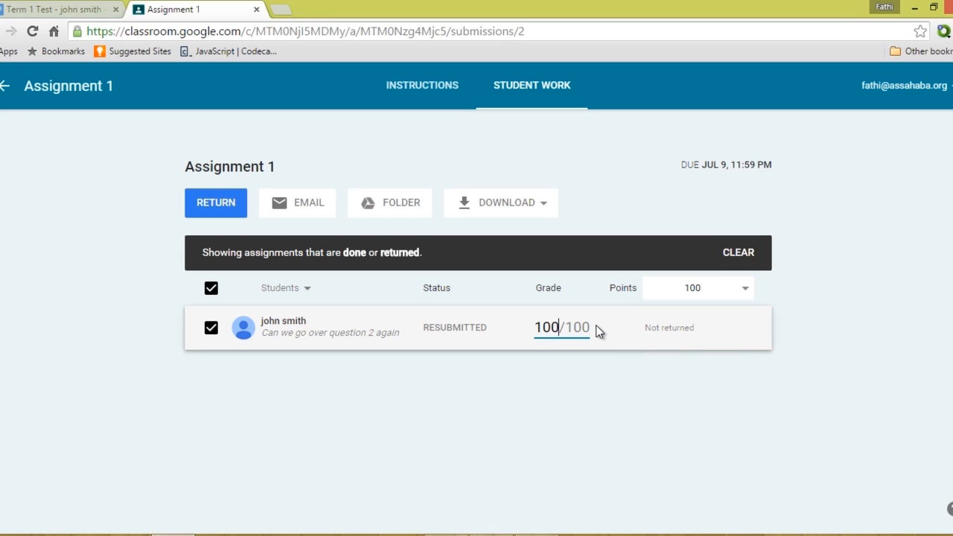
left_click_drag(592, 327, 502, 323)
left_click(584, 329)
left_click(591, 327)
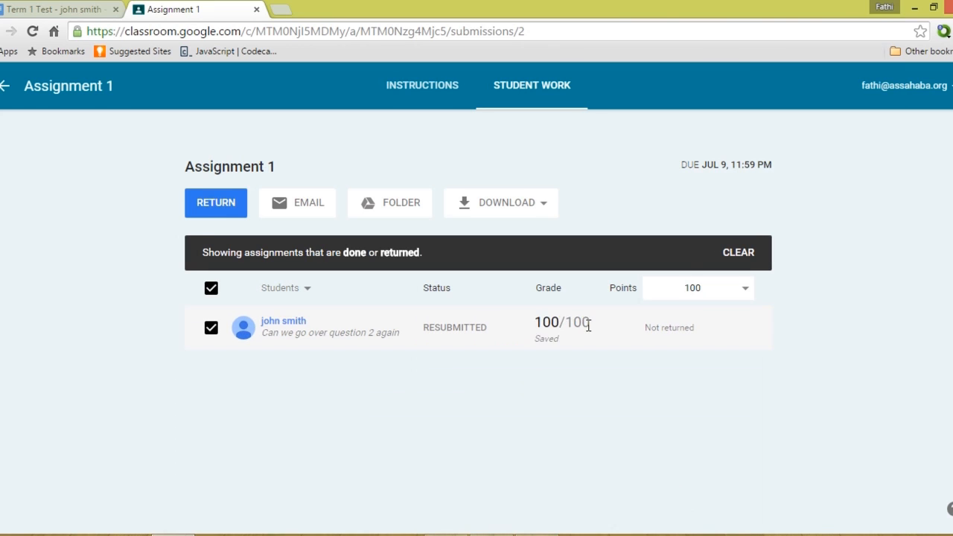
Keep the assignment worth 100 points and enter the grade as 100/100.
left_click(743, 292)
left_click(670, 399)
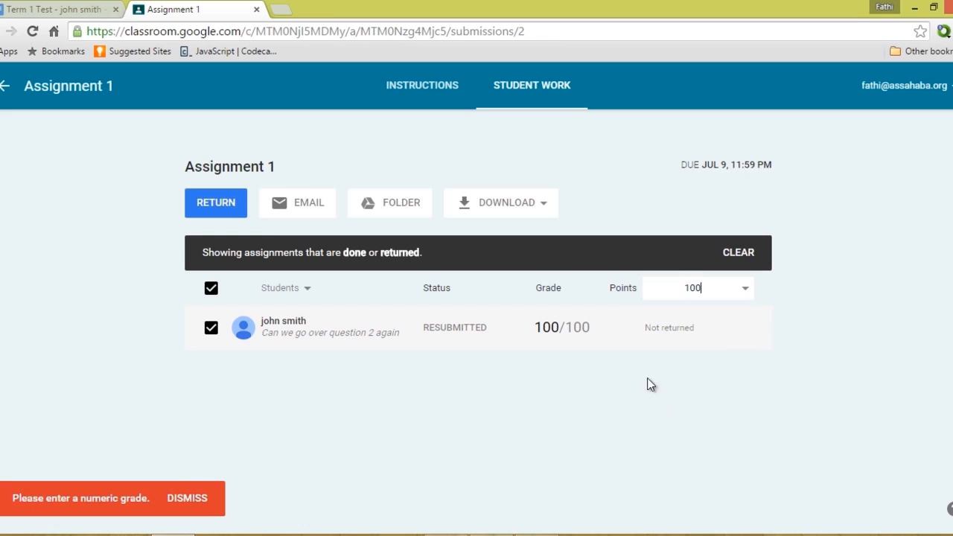
left_click(581, 327)
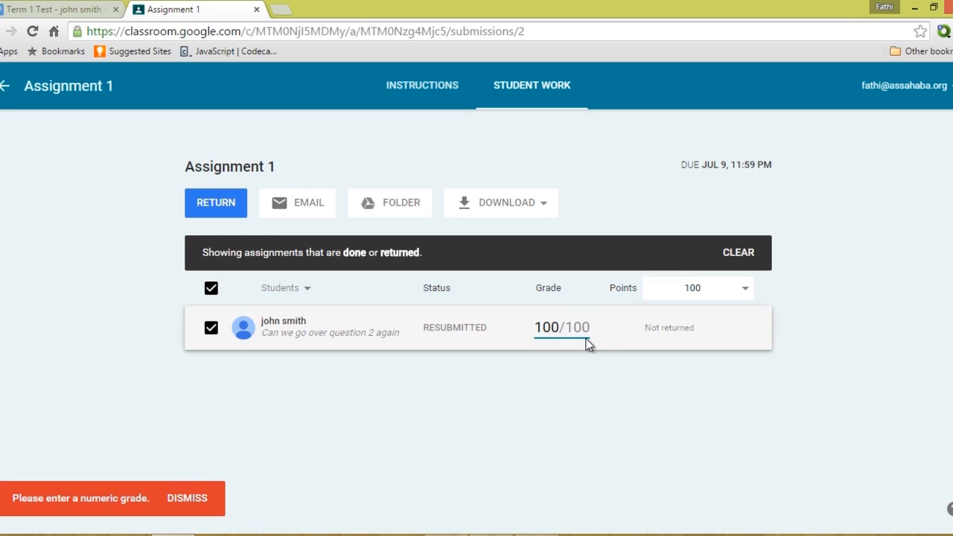
type("/100")
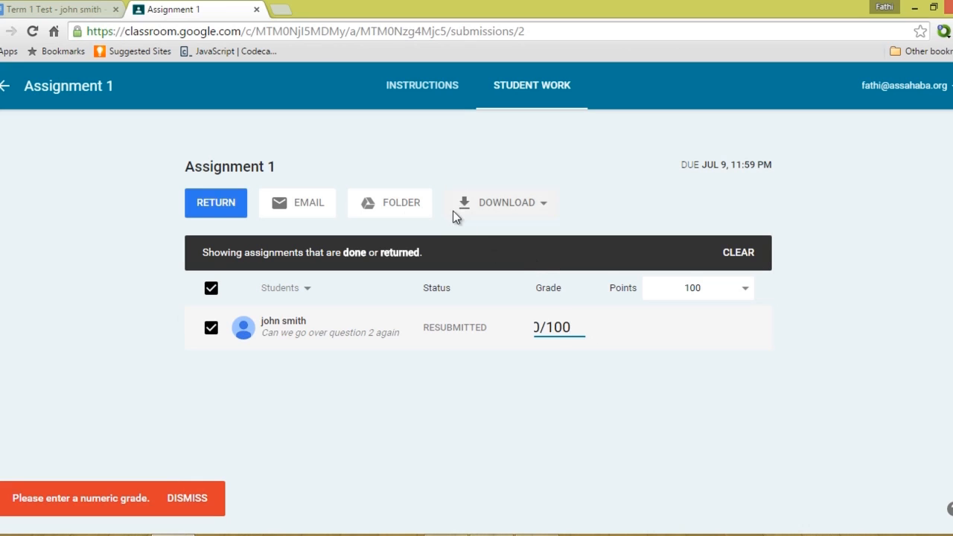
left_click(211, 258)
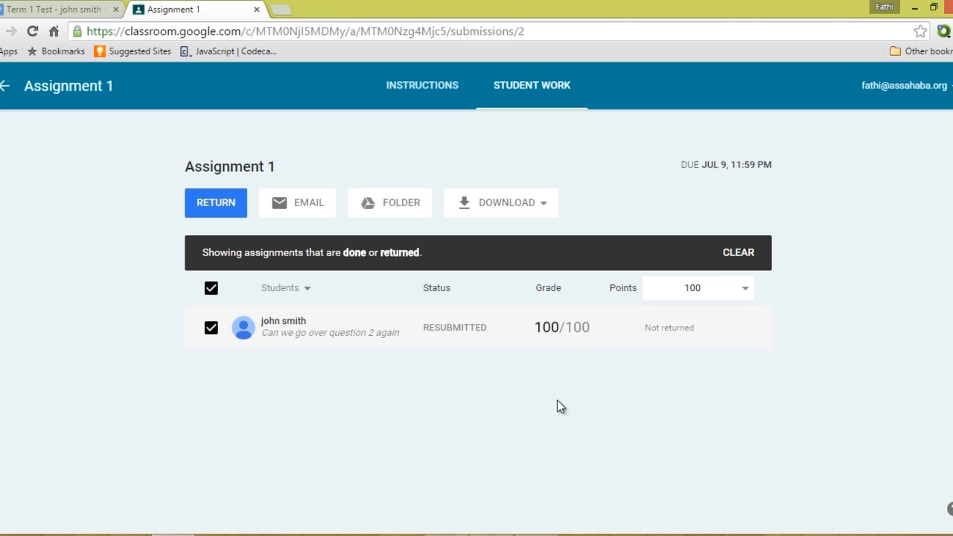
Return Assignment 1 with the note 'Make sure you read chapter 3 of the book. Thanks'.
left_click(203, 205)
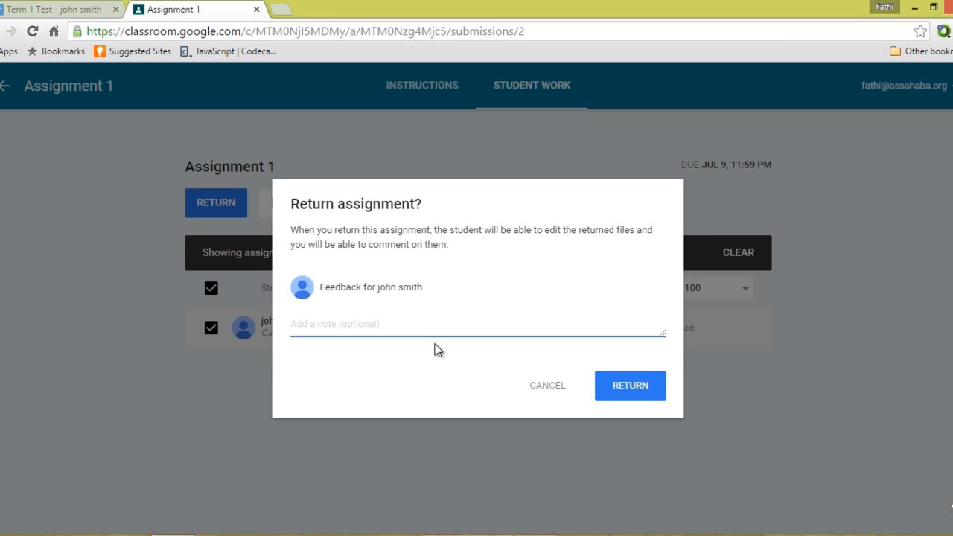
type("Make sure you")
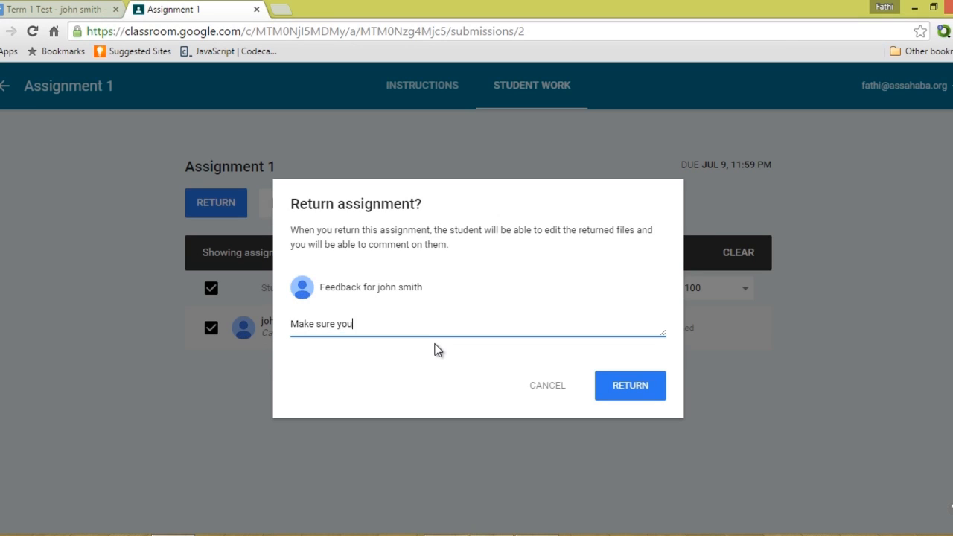
type(" read chapter 3 of the book.")
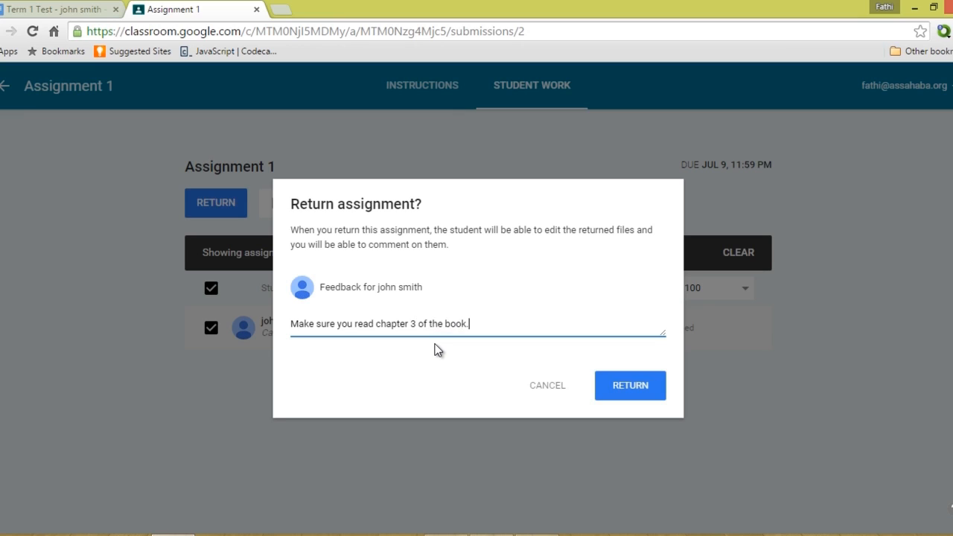
key("Return")
type("Y")
key("BackSpace")
type("Thanks")
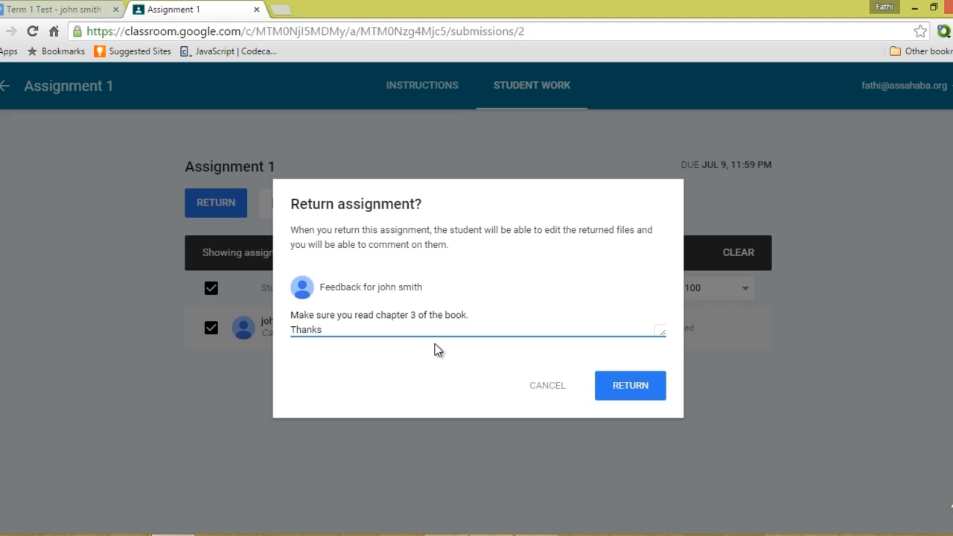
left_click(630, 395)
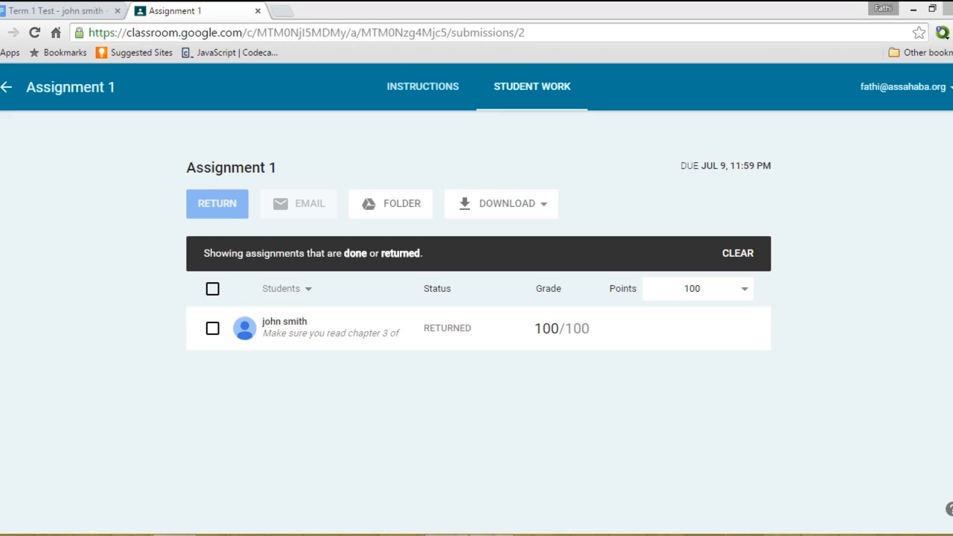
left_click(7, 91)
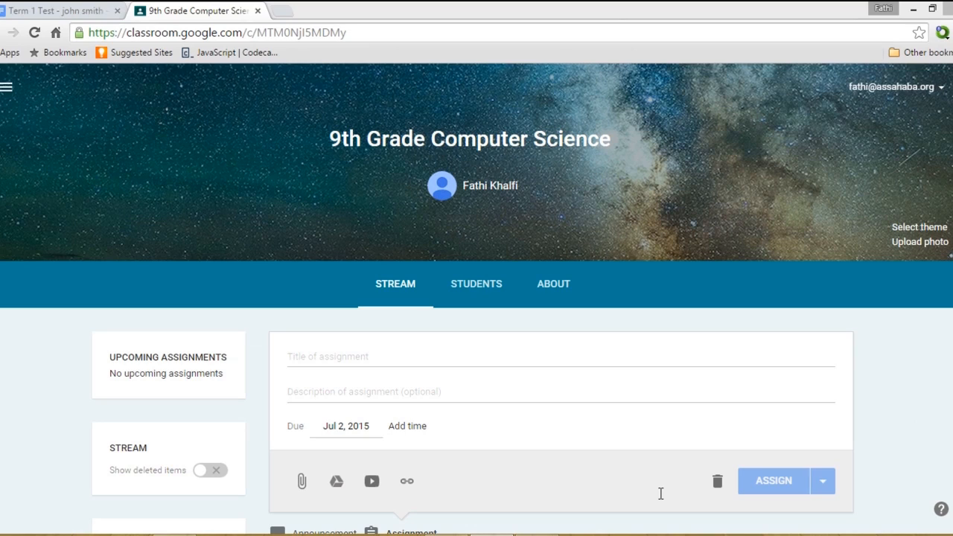
Title the new assignment 'Research Paper' and paste in its description and formatting instructions.
left_click(524, 353)
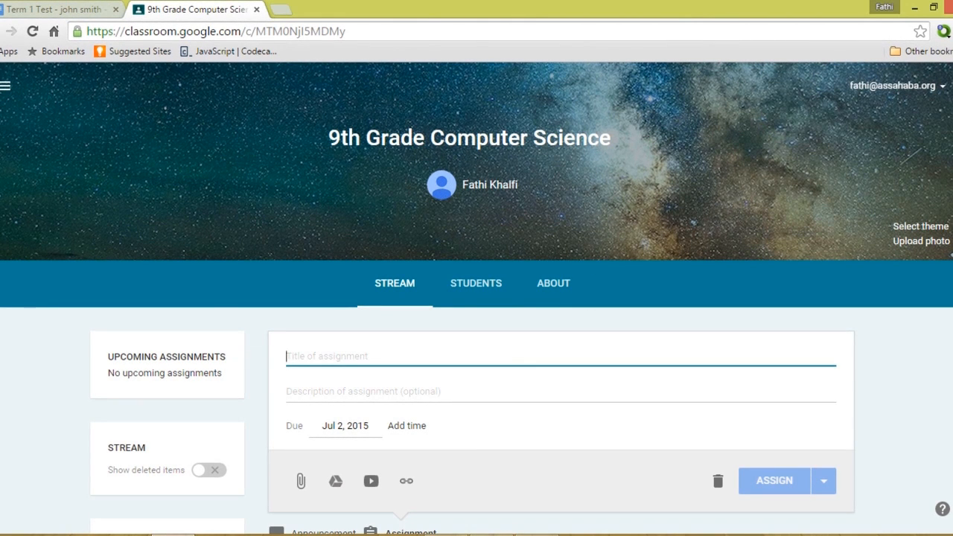
type("Rra")
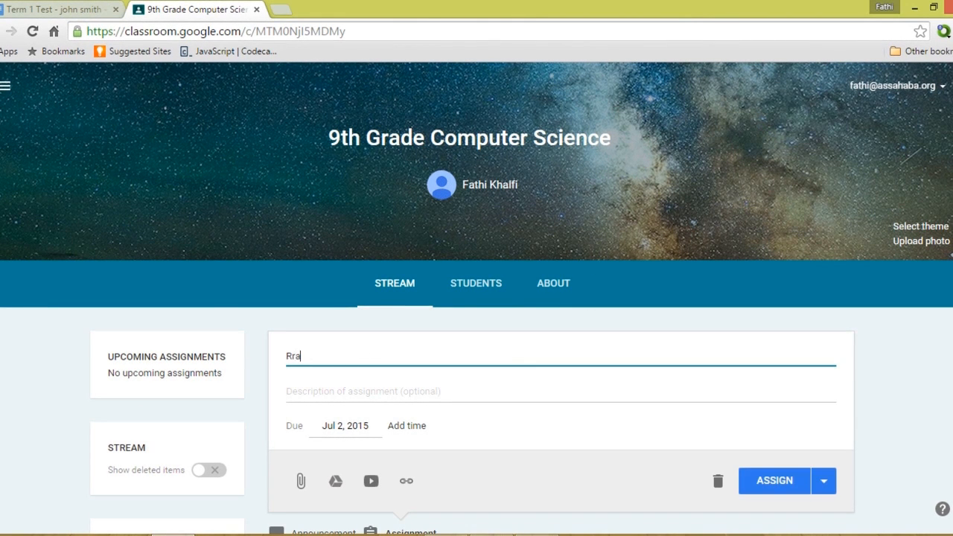
type("search Paper")
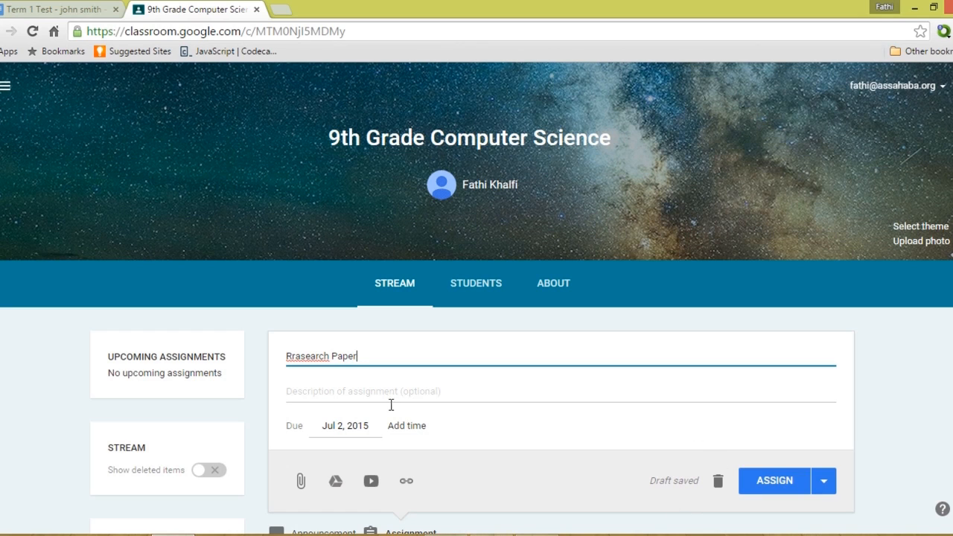
key("BackSpace")
key("Delete")
type("e")
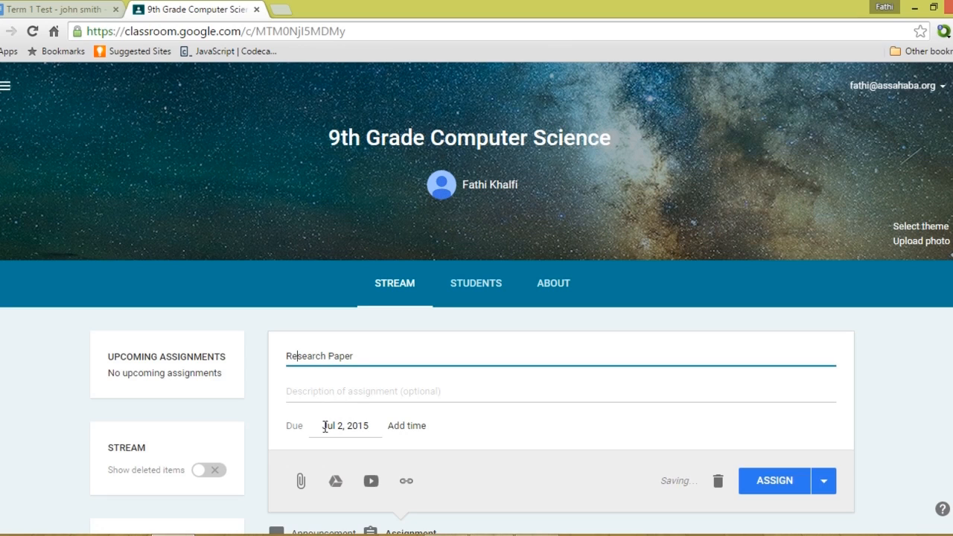
left_click(410, 389)
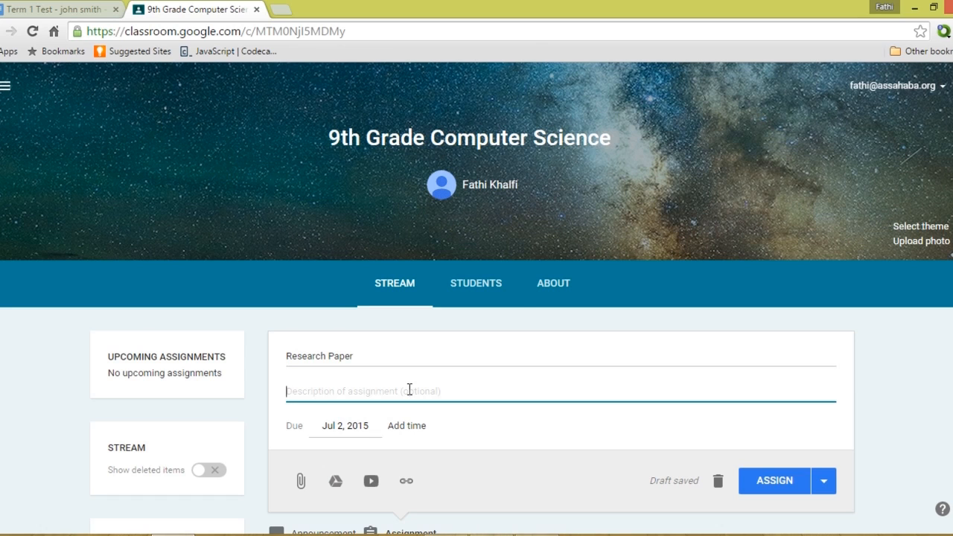
type("Write a research paper about the history of programming Instructions:  1. Font-type: Times New Roman  2. Font-size: 12pt  3. Font-color: black  4. Double space  5. First paragraph indented")
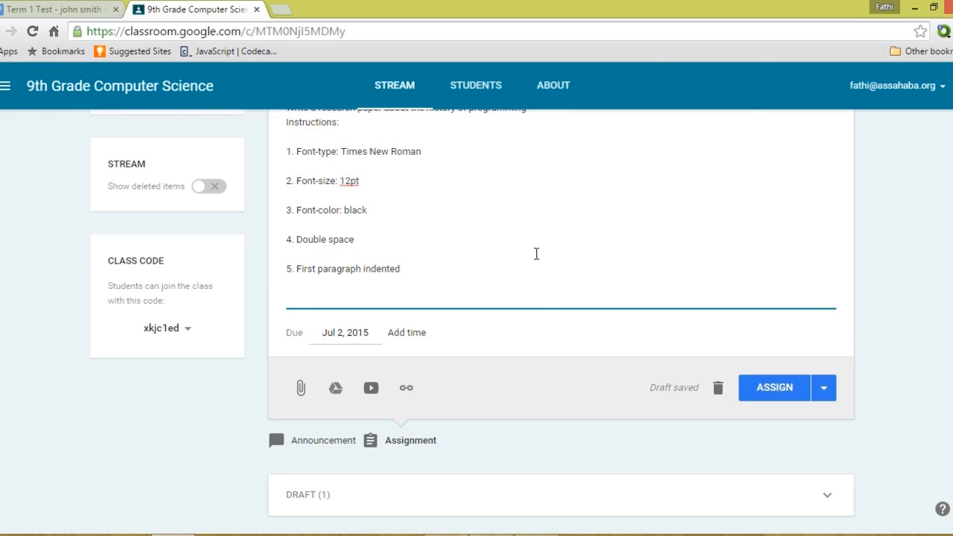
scroll(533, 249, "up", 2)
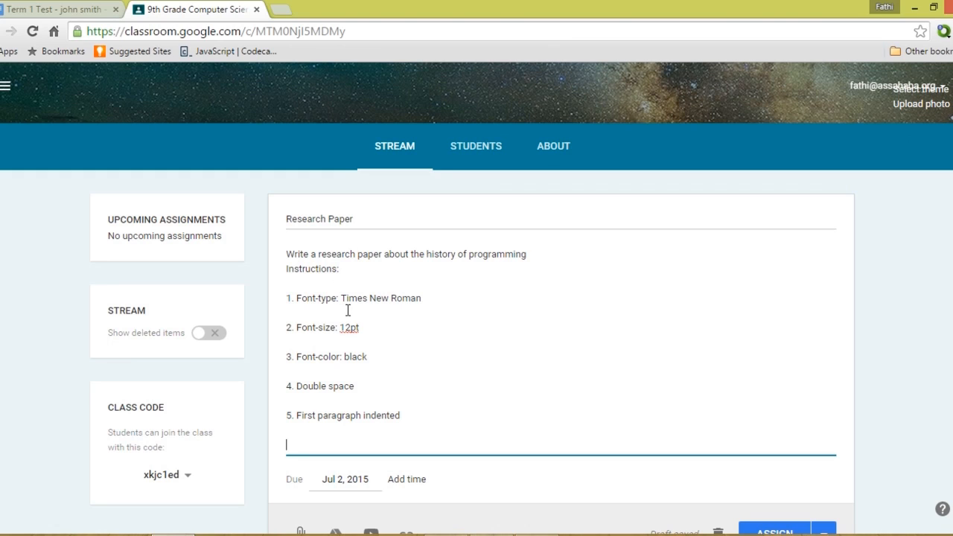
Set the due date to Jul 10, 2015 at 11:59 PM and post the assignment.
left_click(350, 483)
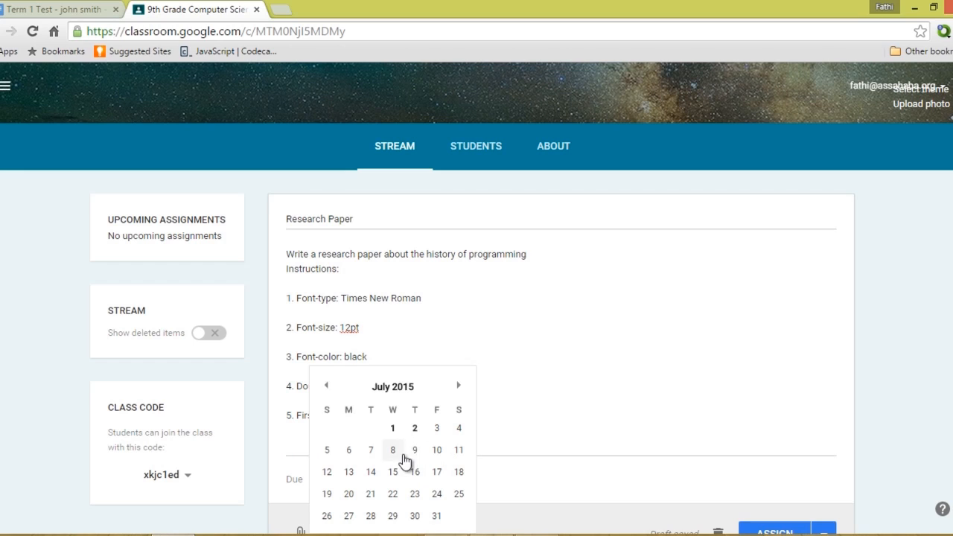
left_click(436, 450)
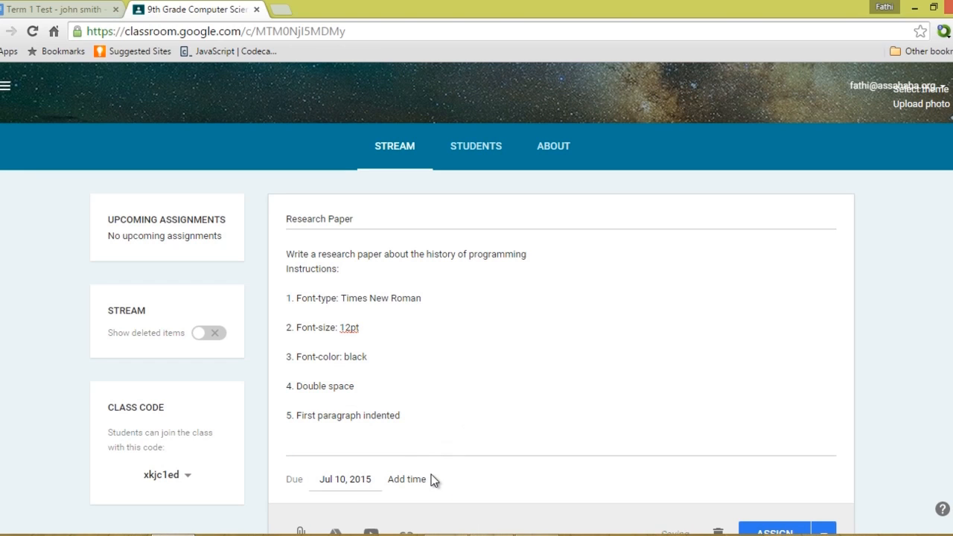
left_click(422, 482)
scroll(604, 484, "down", 3)
left_click(790, 337)
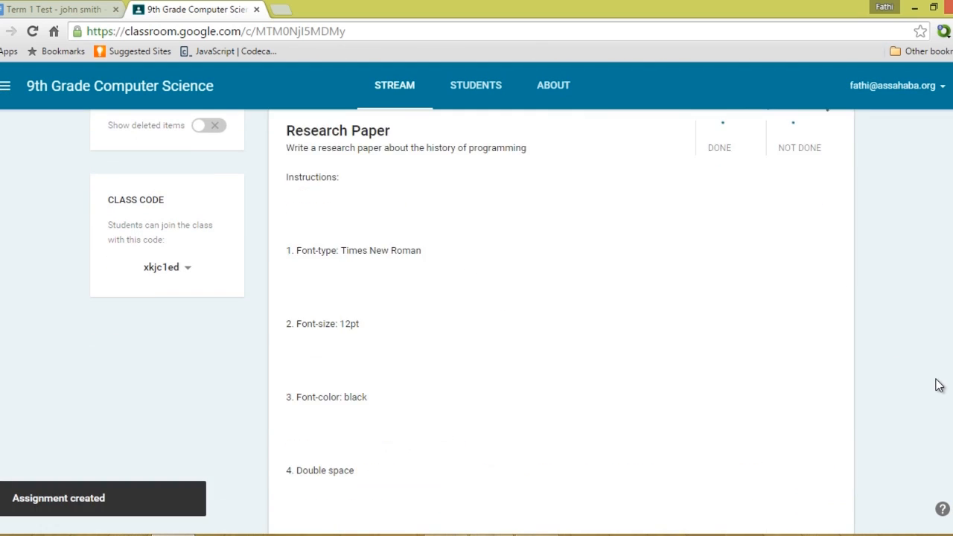
As the student, open the Research paper assignment, read its instructions, then go to Your Work.
scroll(939, 385, "up", 1)
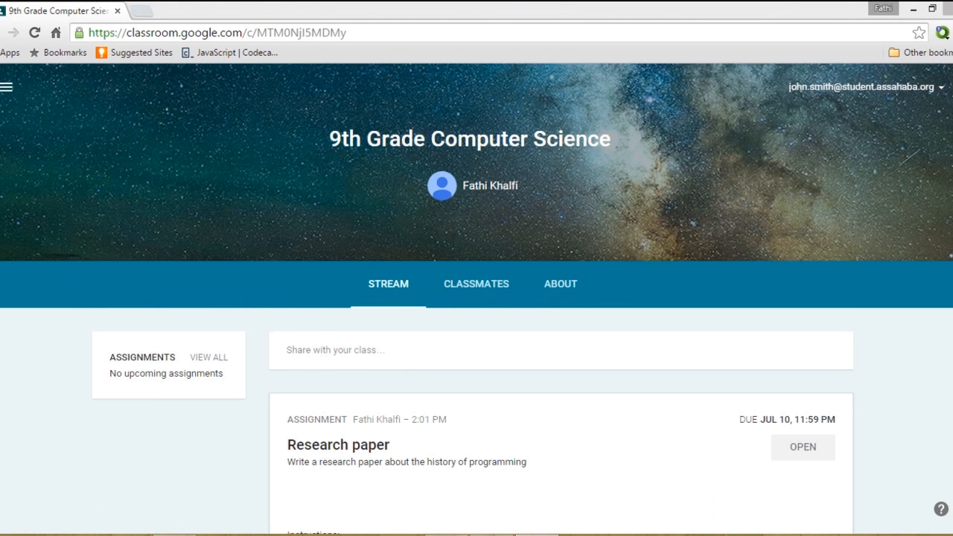
left_click(383, 447)
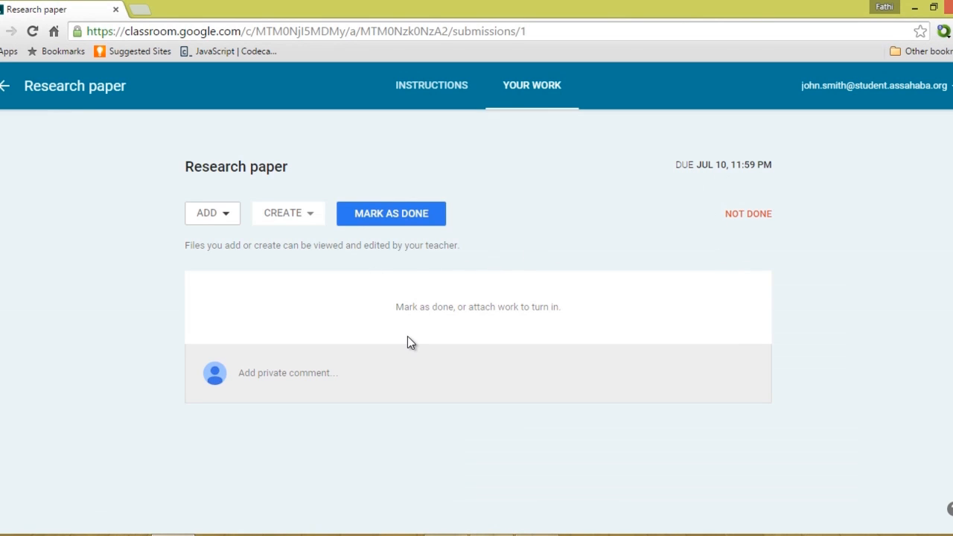
left_click(425, 93)
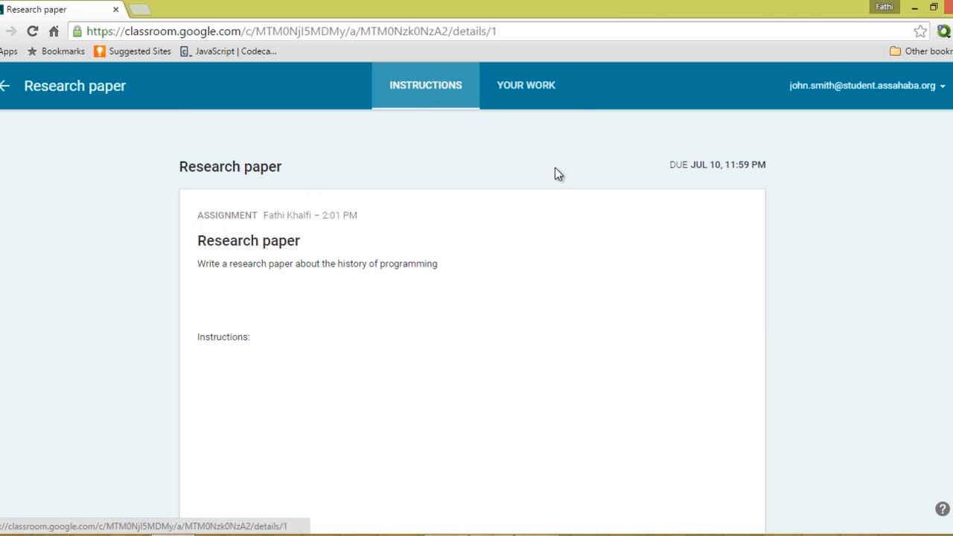
scroll(951, 168, "down", 5)
scroll(951, 168, "up", 5)
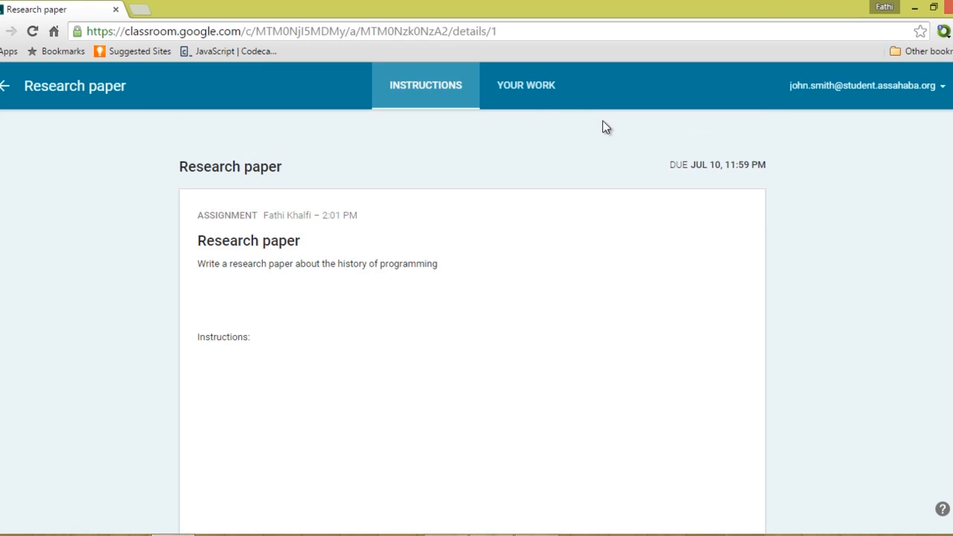
left_click(545, 95)
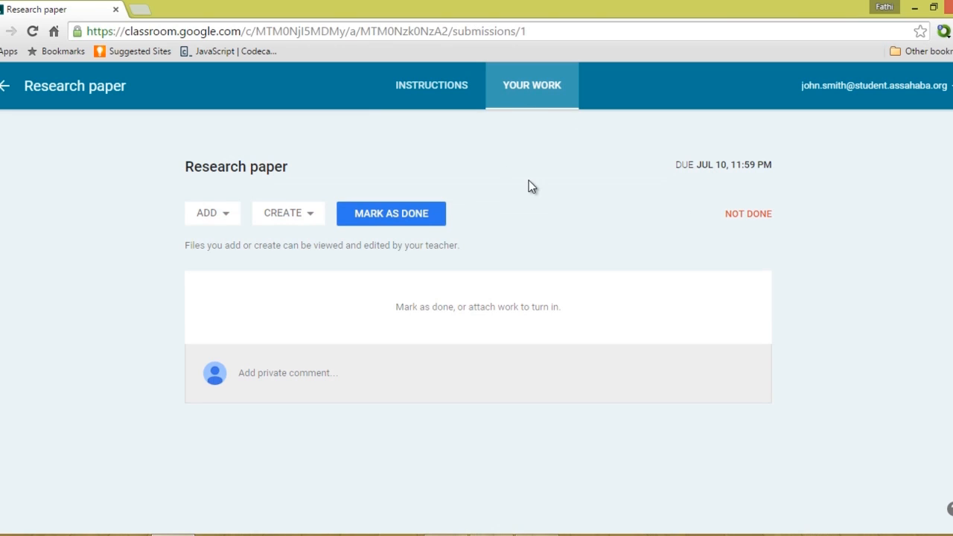
Create a new Google Docs document from the CREATE menu for the Research paper work.
left_click(227, 219)
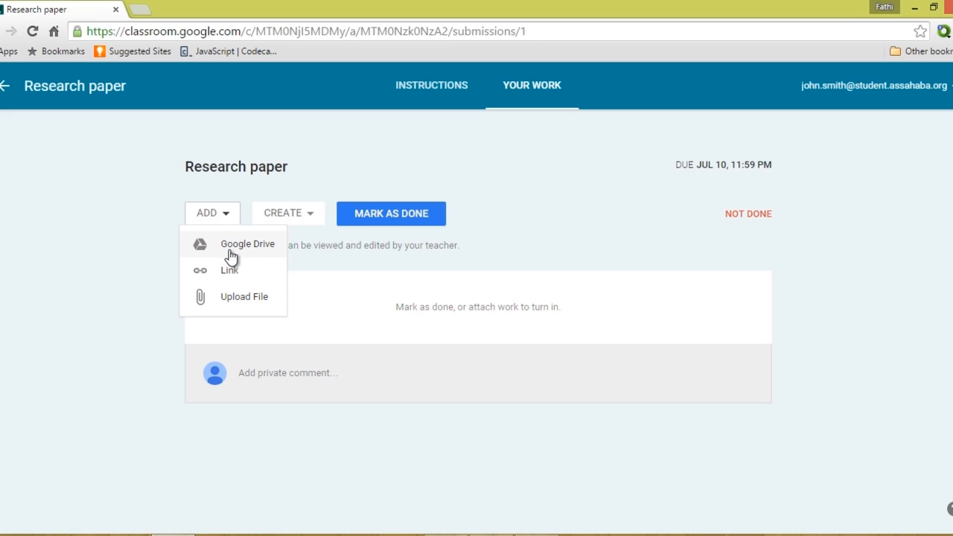
left_click(563, 198)
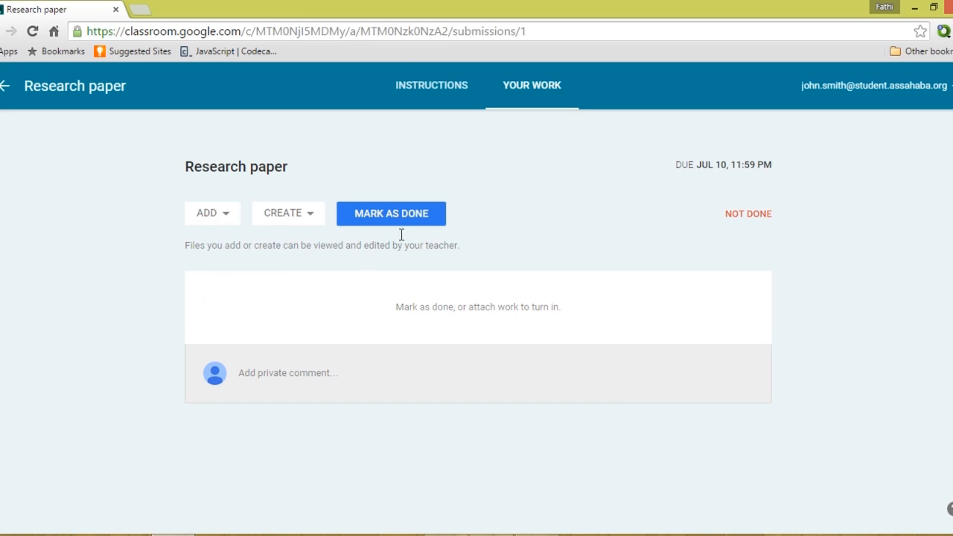
left_click(313, 219)
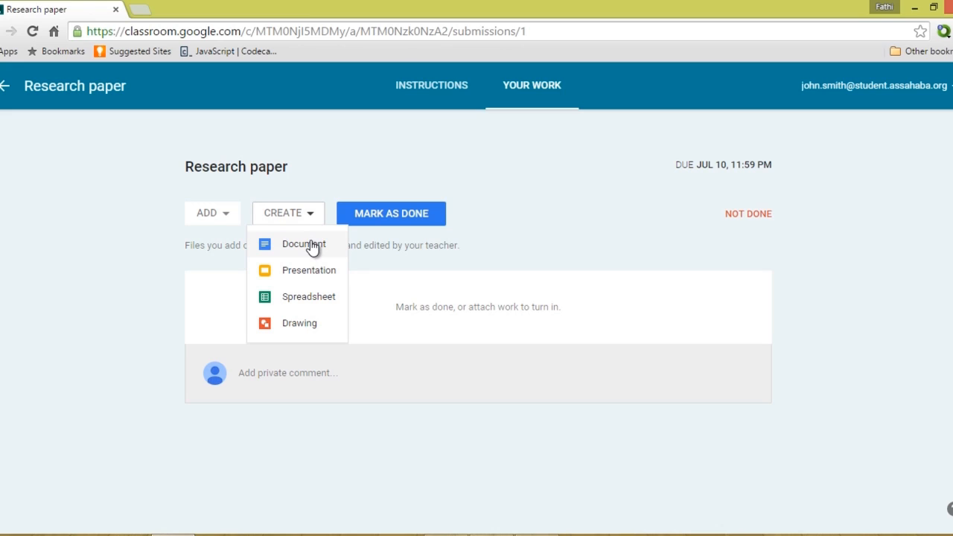
left_click(312, 245)
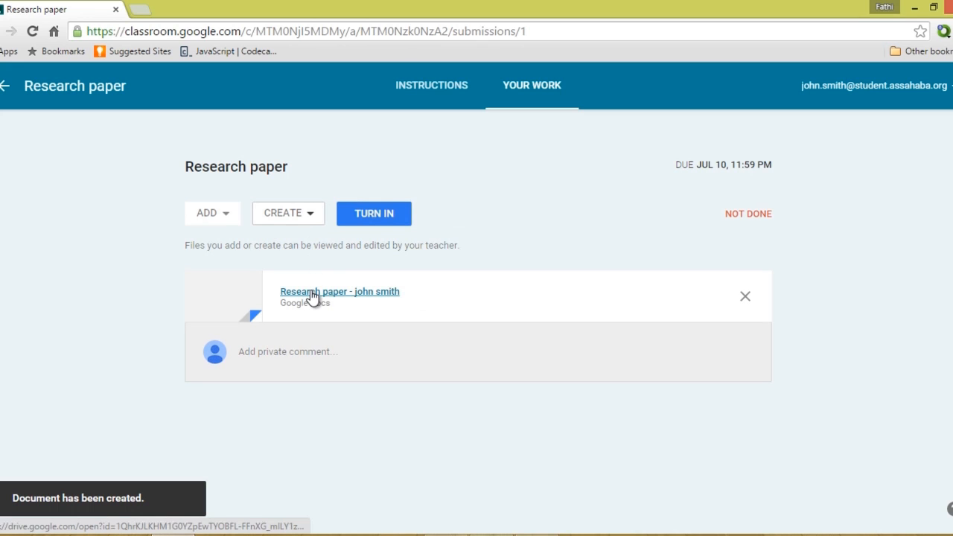
Type the placeholder text 'sdgldldgldfdfdfdb' into the new Research paper document and start turning it in.
left_click(357, 292)
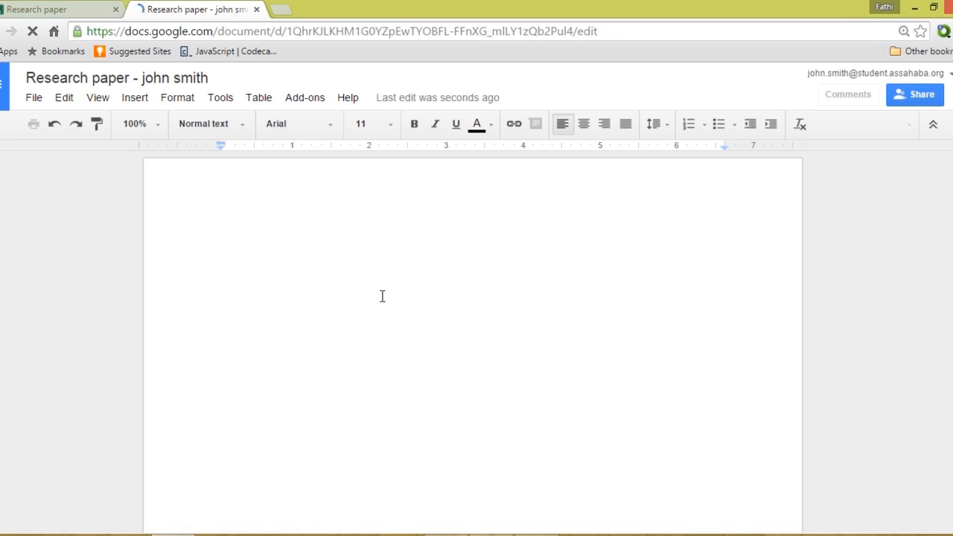
type("sdgldldgldf")
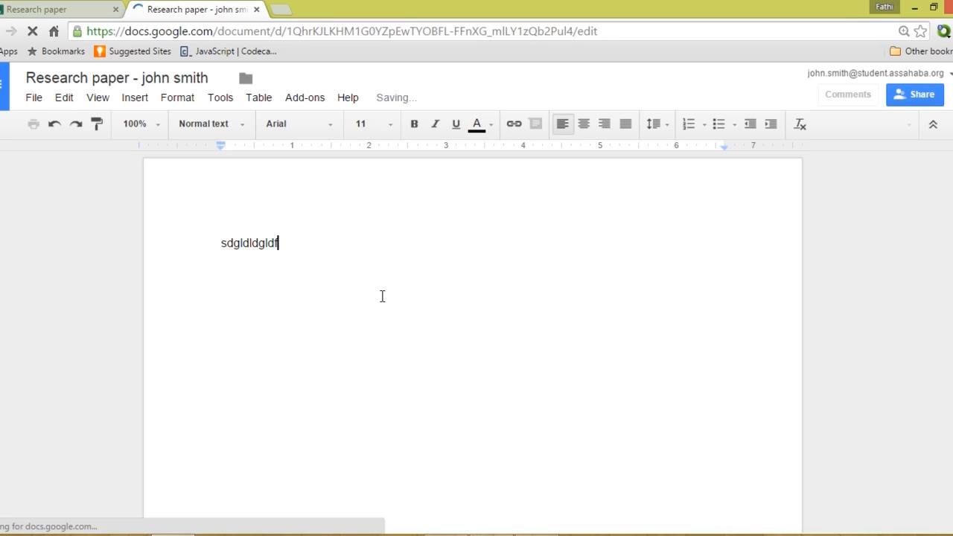
type("dfdfdb")
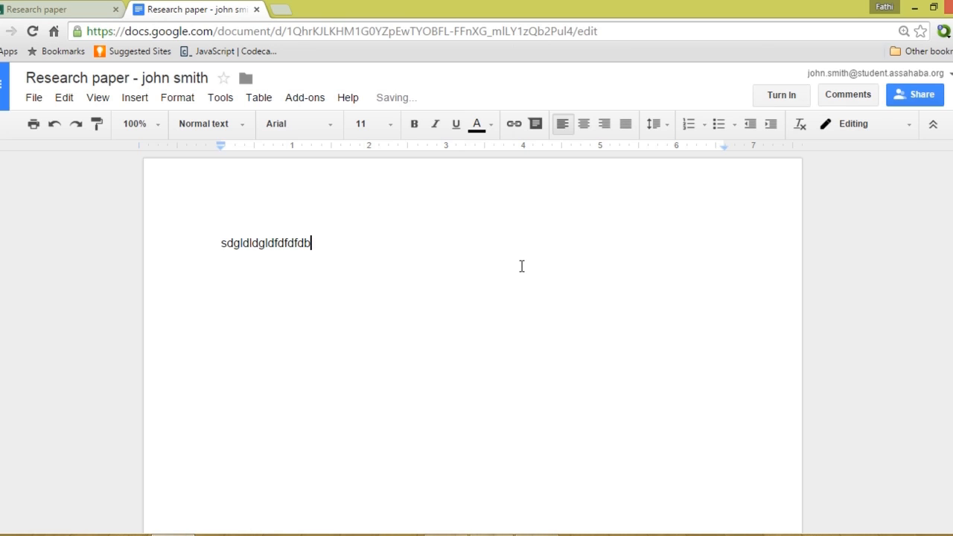
left_click(779, 101)
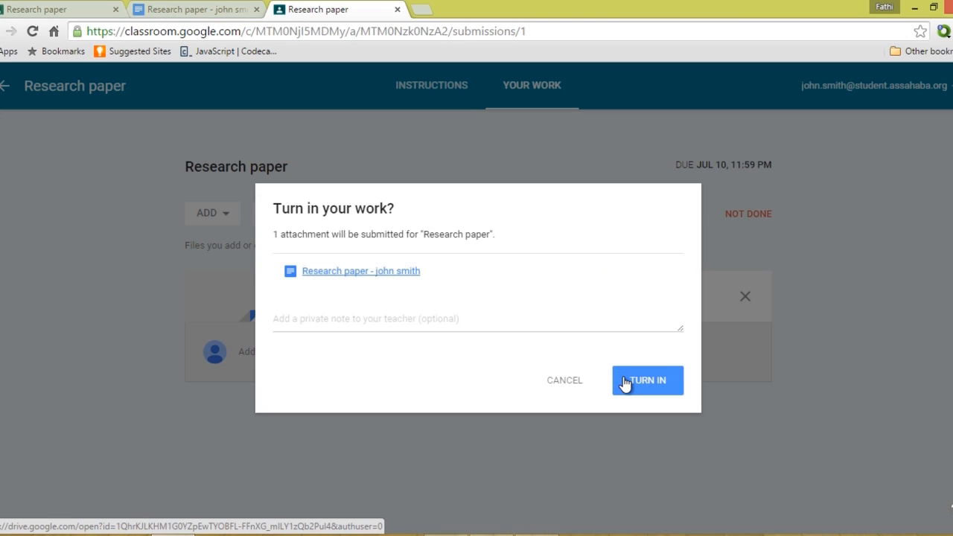
Confirm TURN IN to submit the Research paper document to the teacher.
left_click(624, 383)
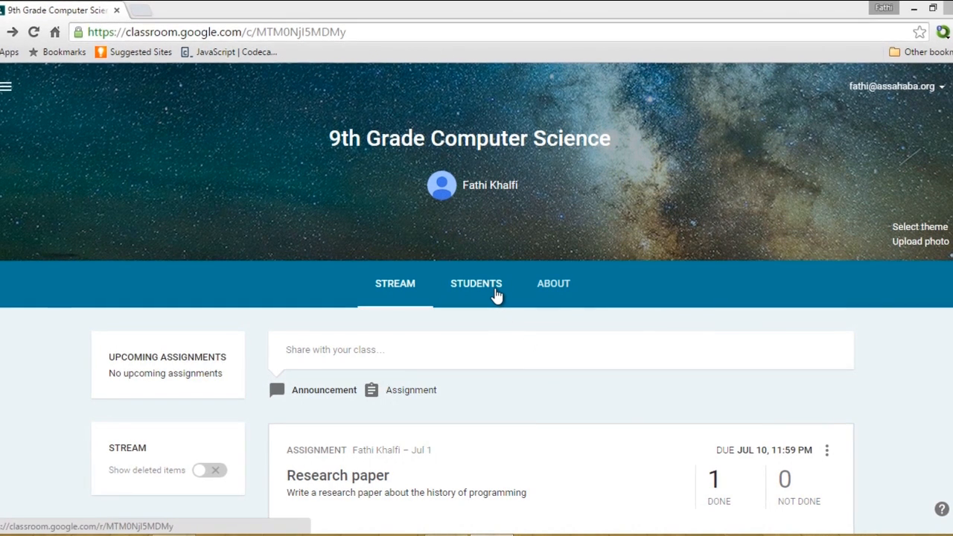
Show the class's Students list, select all students and look over the Actions options.
left_click(497, 296)
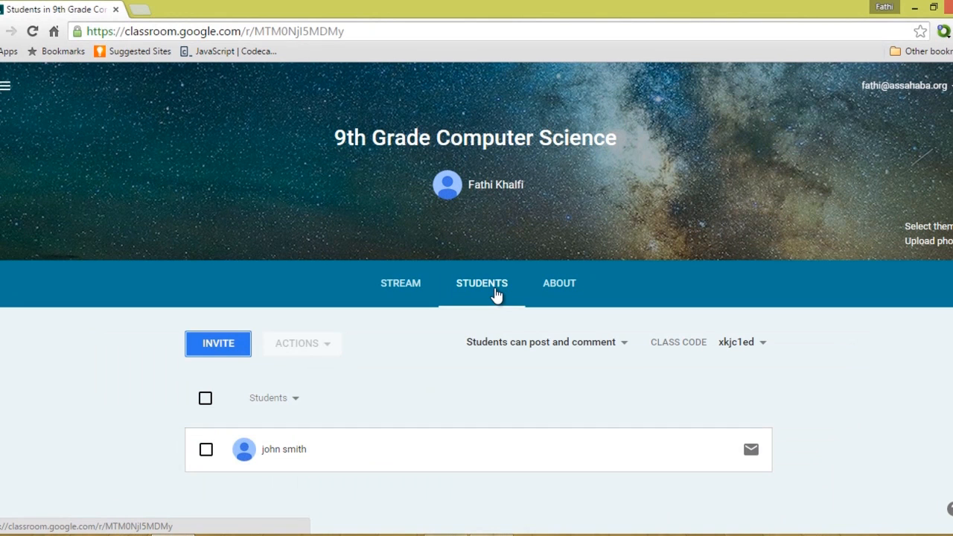
left_click(205, 453)
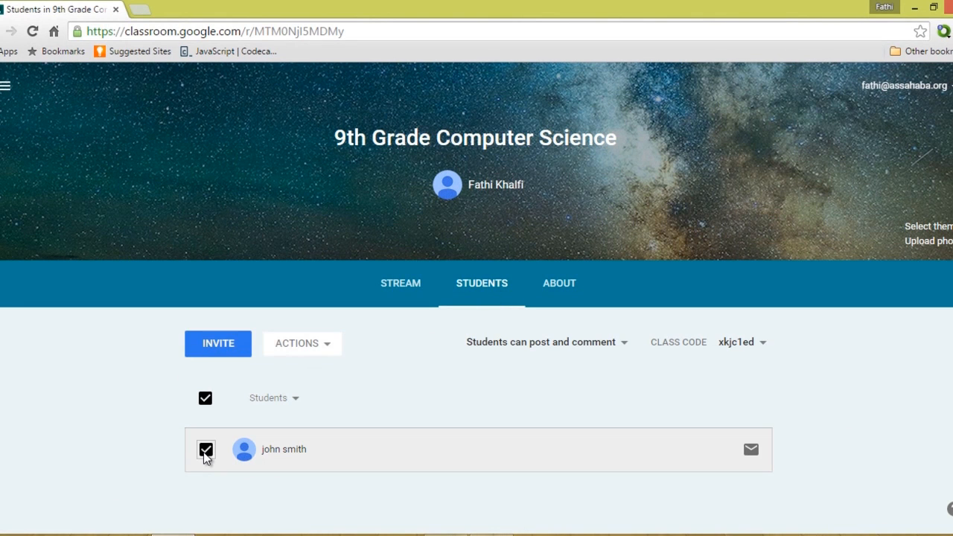
left_click(335, 349)
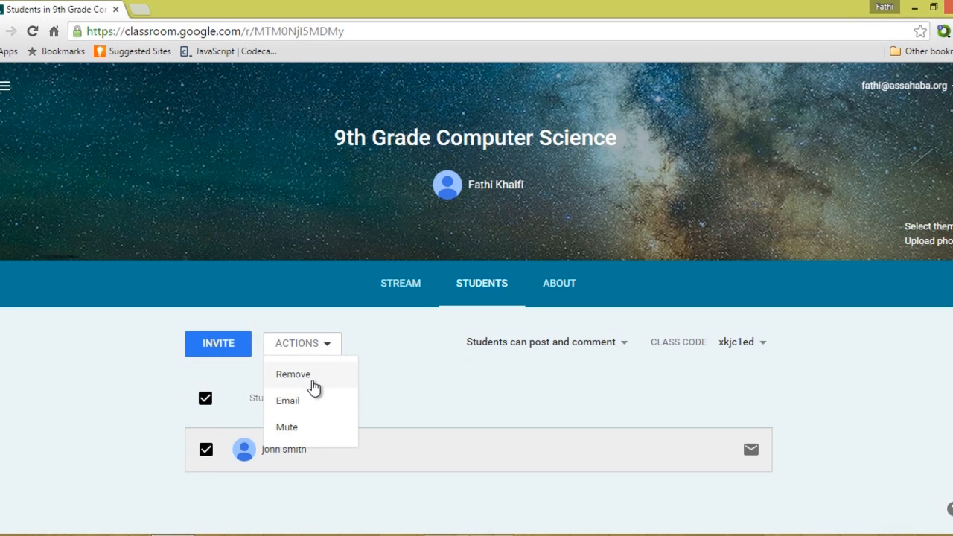
left_click(399, 381)
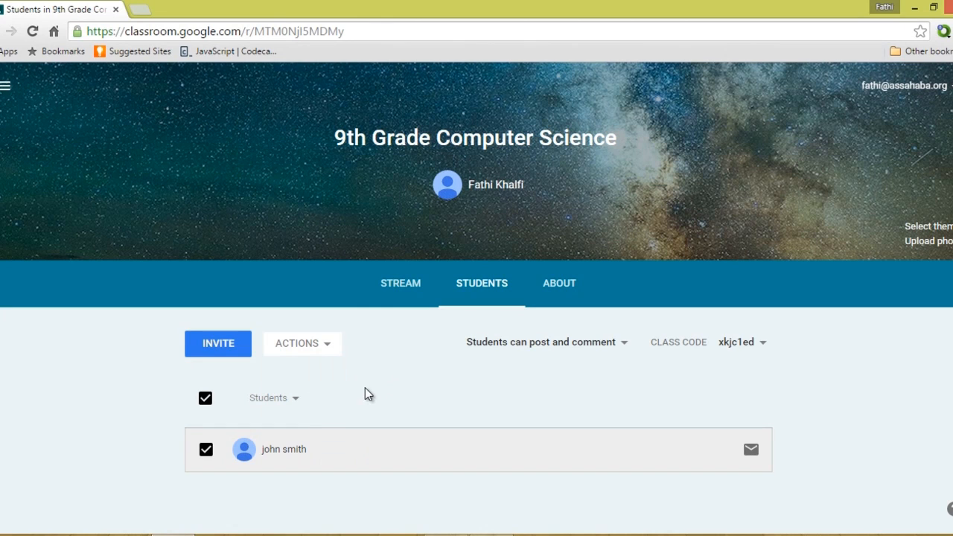
Check the sort and posting-permission choices, keeping 'Students can post and comment', and deselect everyone.
left_click(296, 400)
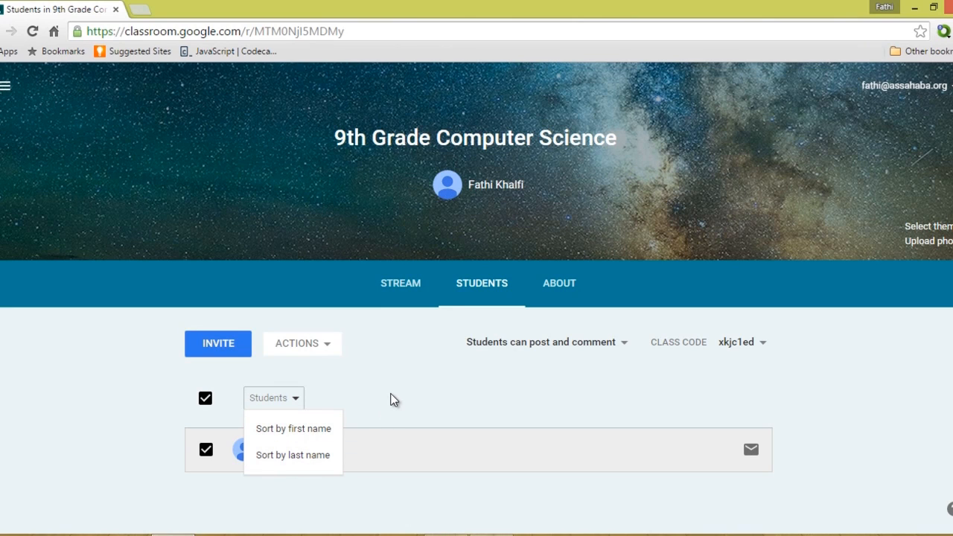
left_click(291, 406)
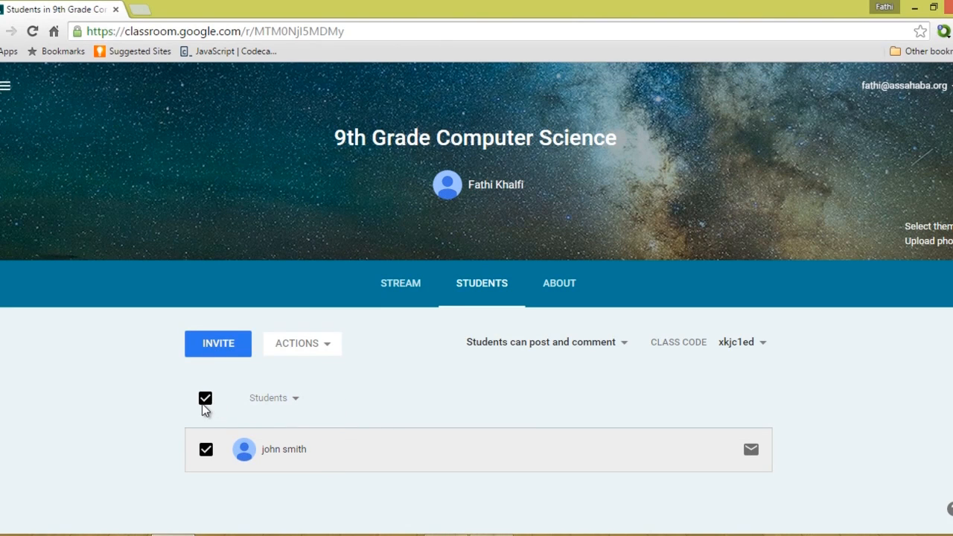
left_click(202, 403)
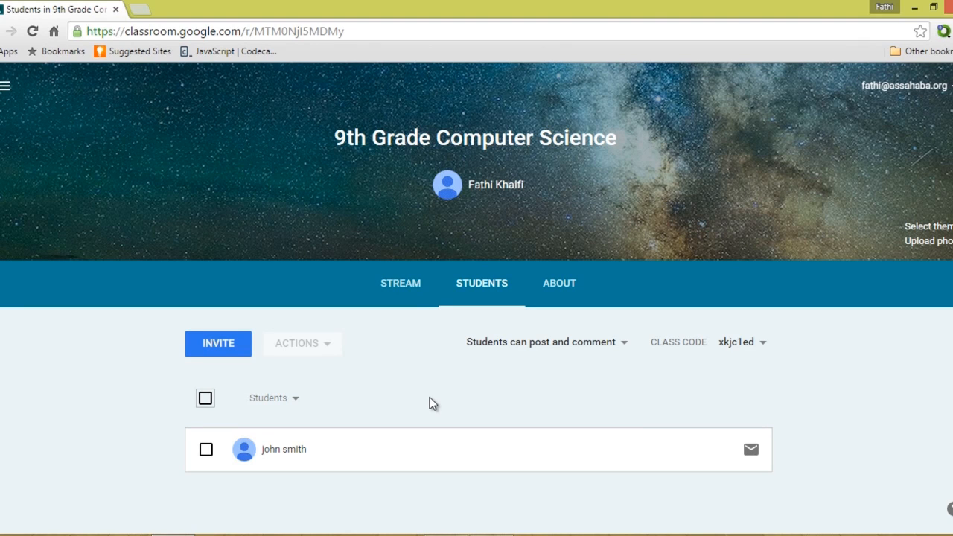
left_click(625, 345)
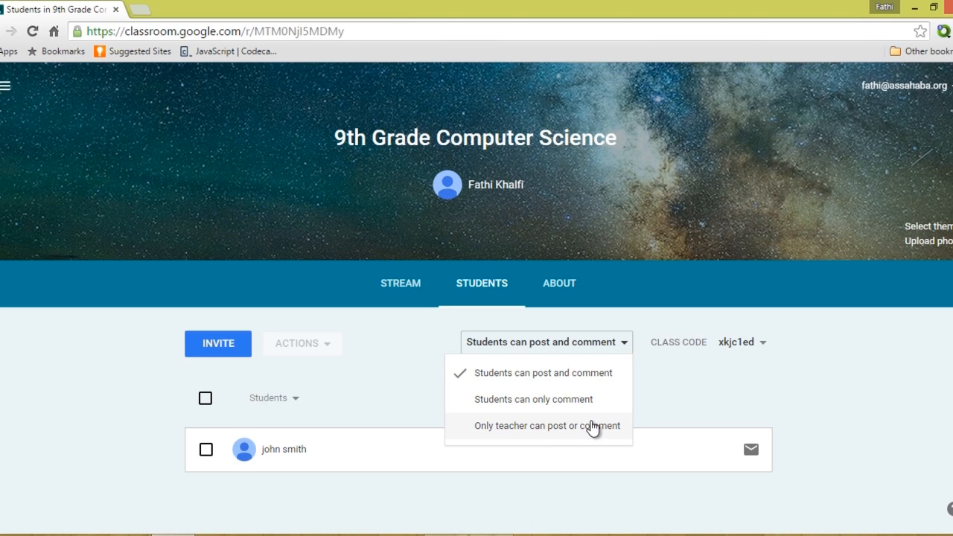
left_click(689, 403)
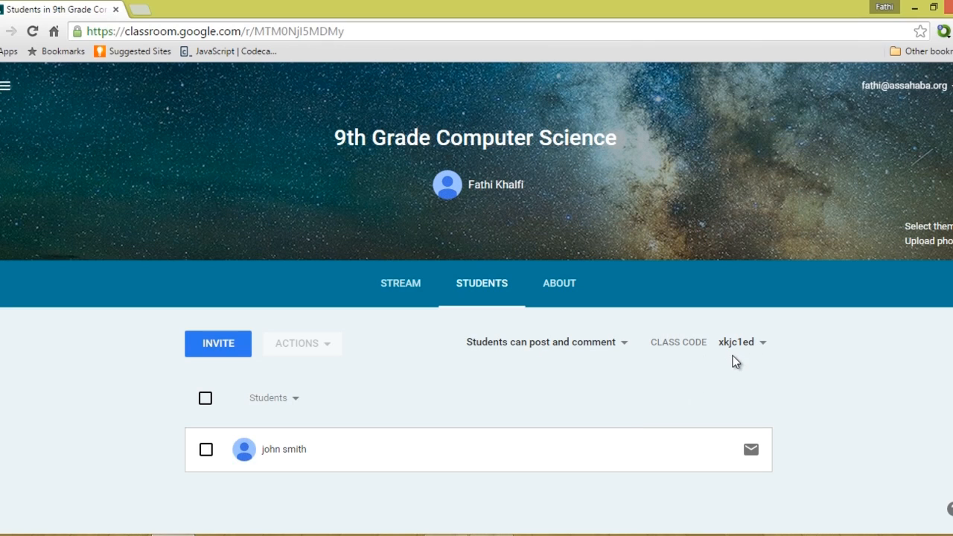
left_click(236, 357)
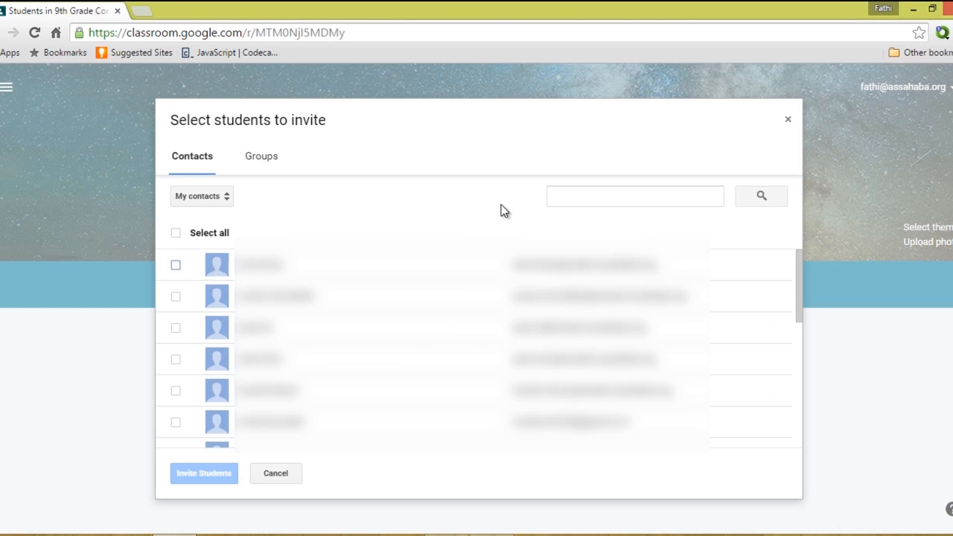
left_click(593, 194)
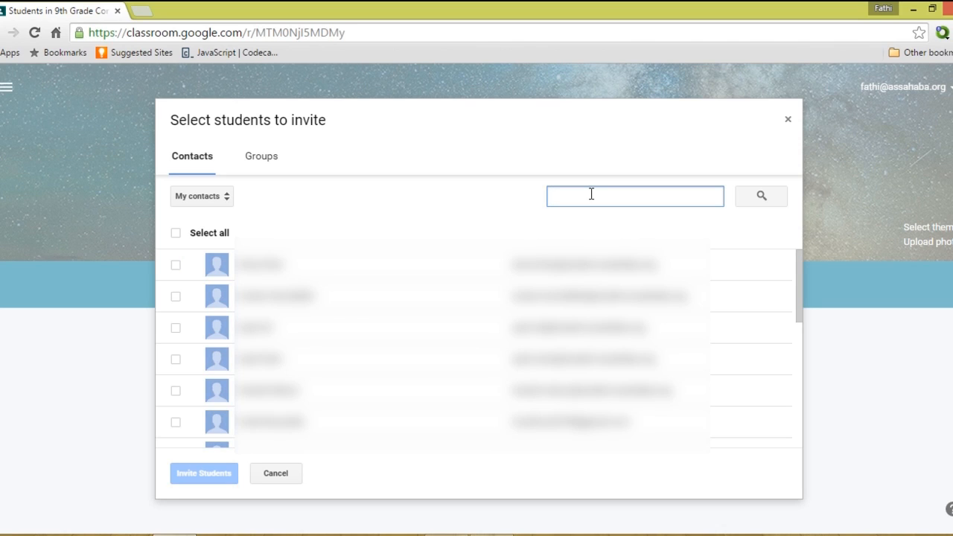
left_click(788, 121)
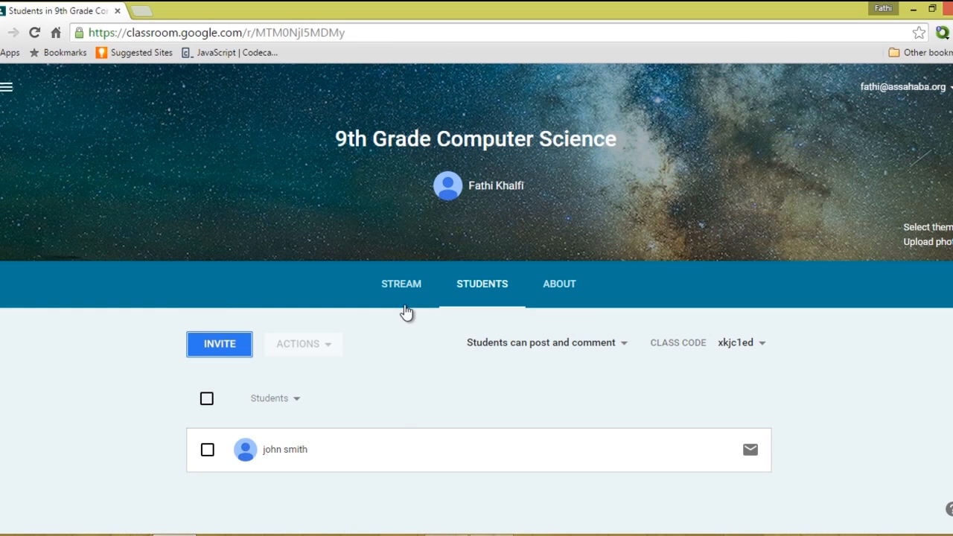
left_click(406, 298)
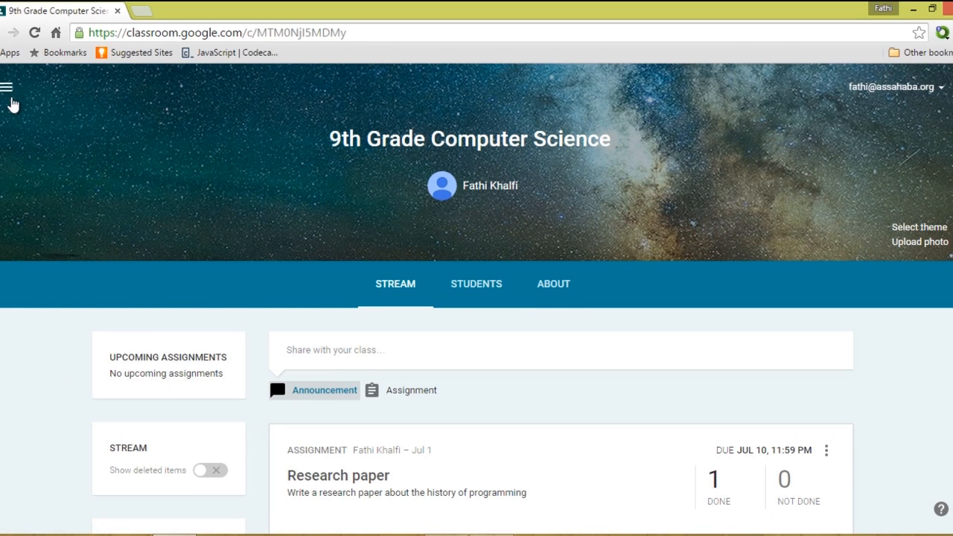
Go to the Classroom home page through the main menu.
left_click(10, 95)
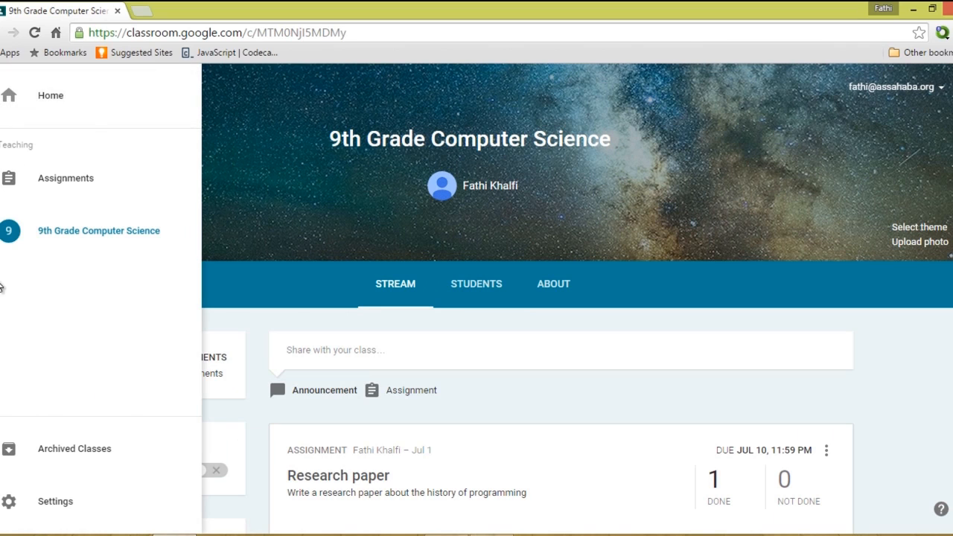
left_click(402, 344)
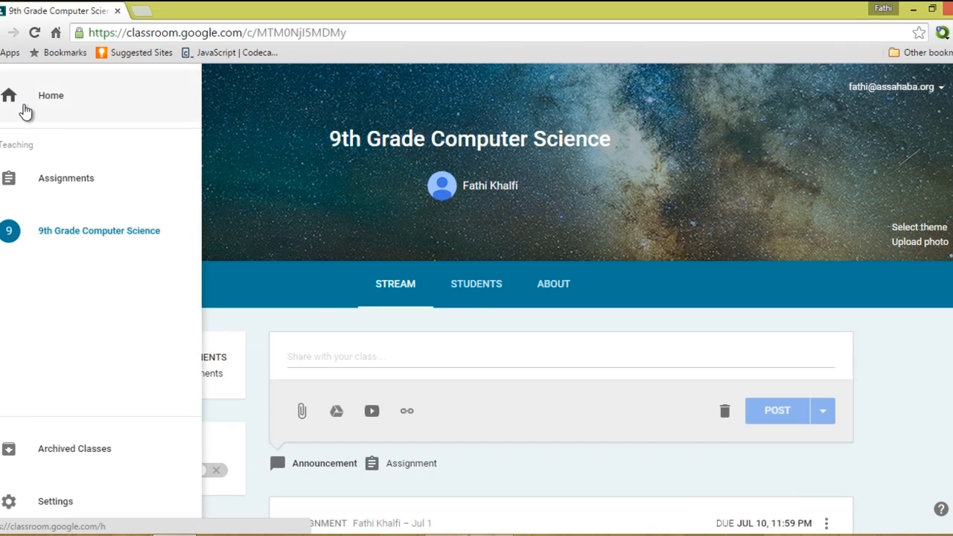
left_click(30, 112)
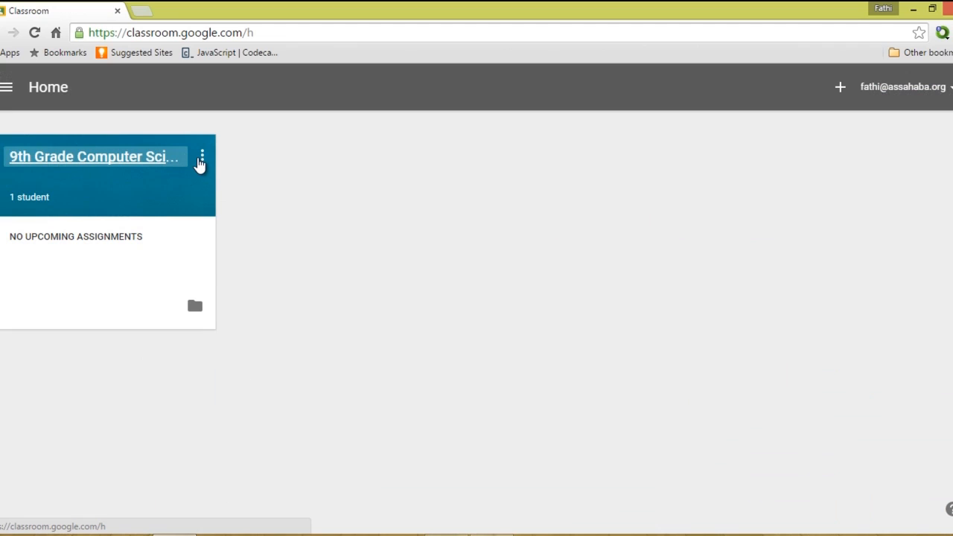
Start archiving the 9th Grade Computer Science class, then cancel to keep it active.
left_click(202, 157)
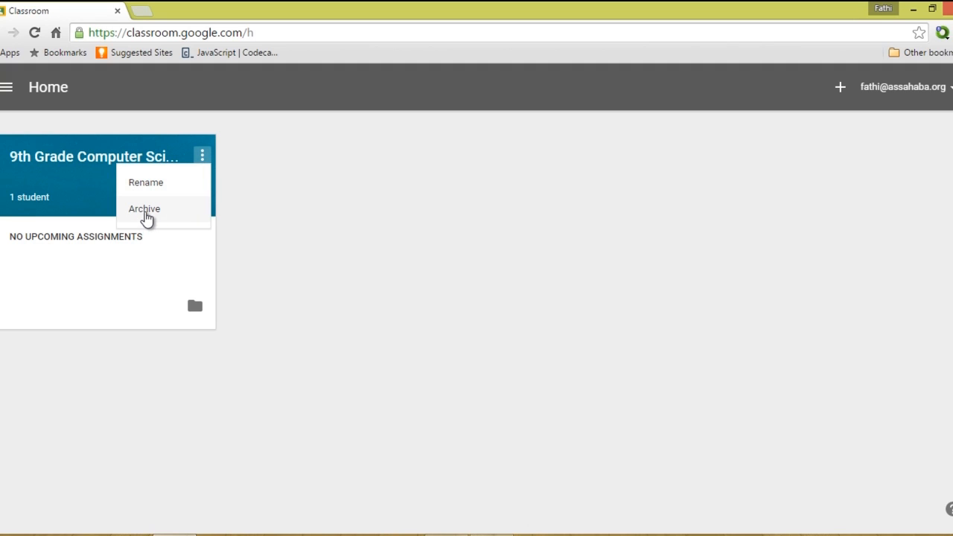
left_click(147, 213)
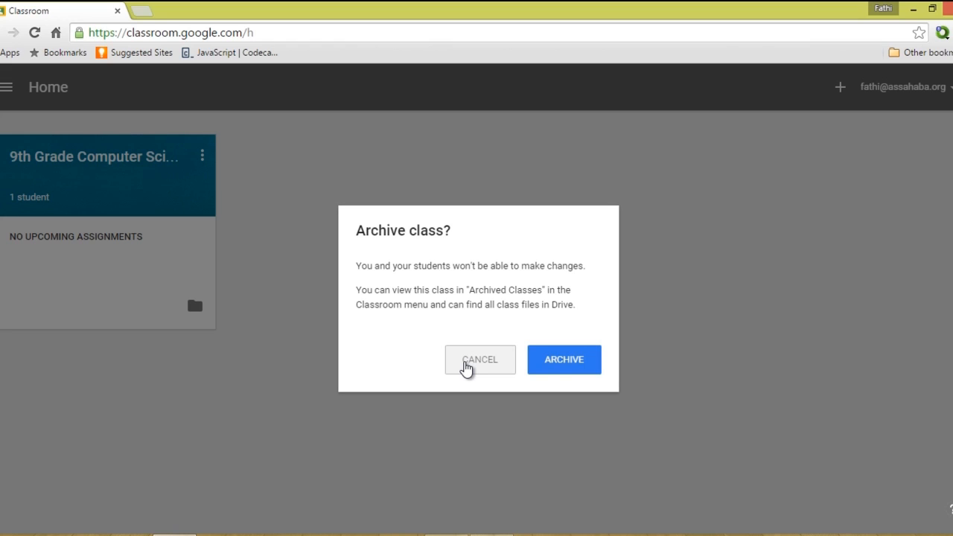
left_click(465, 365)
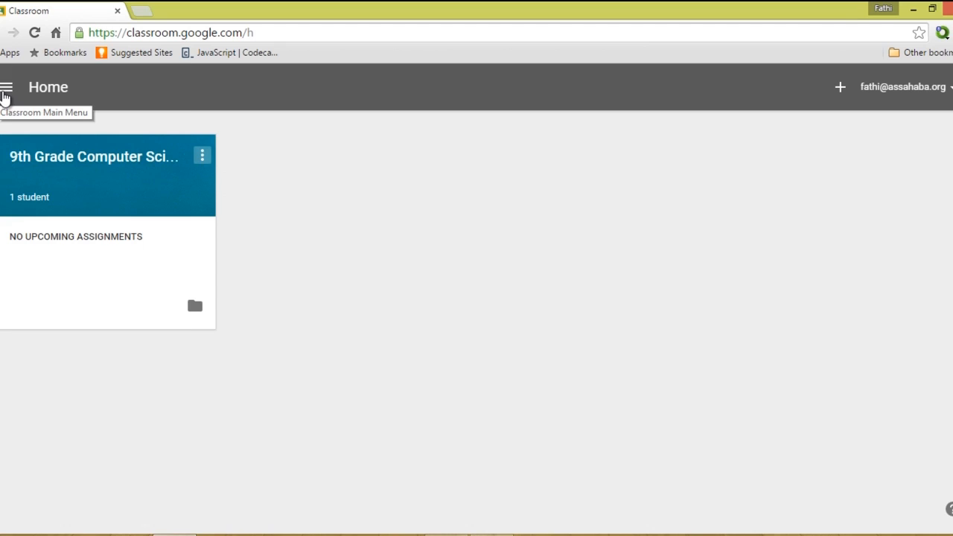
left_click(5, 88)
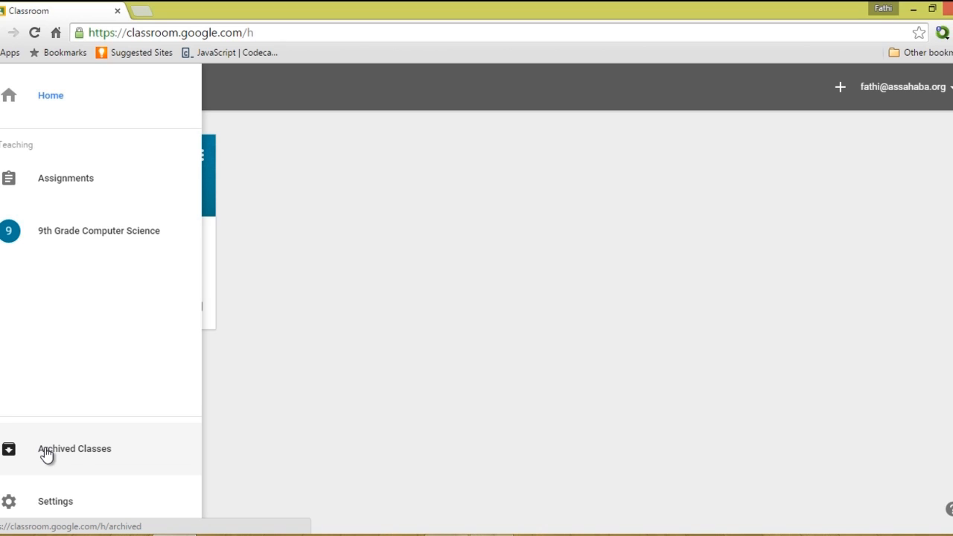
left_click(359, 431)
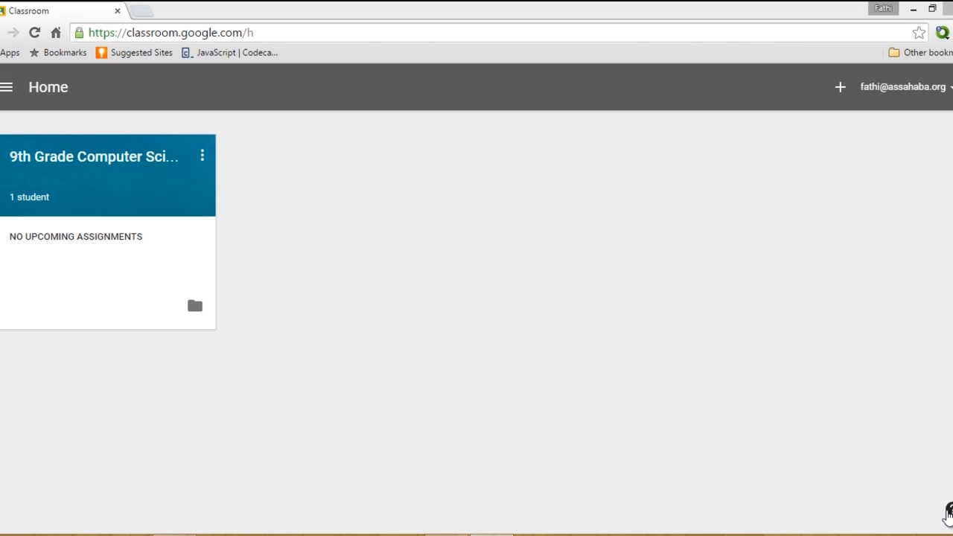
left_click(948, 512)
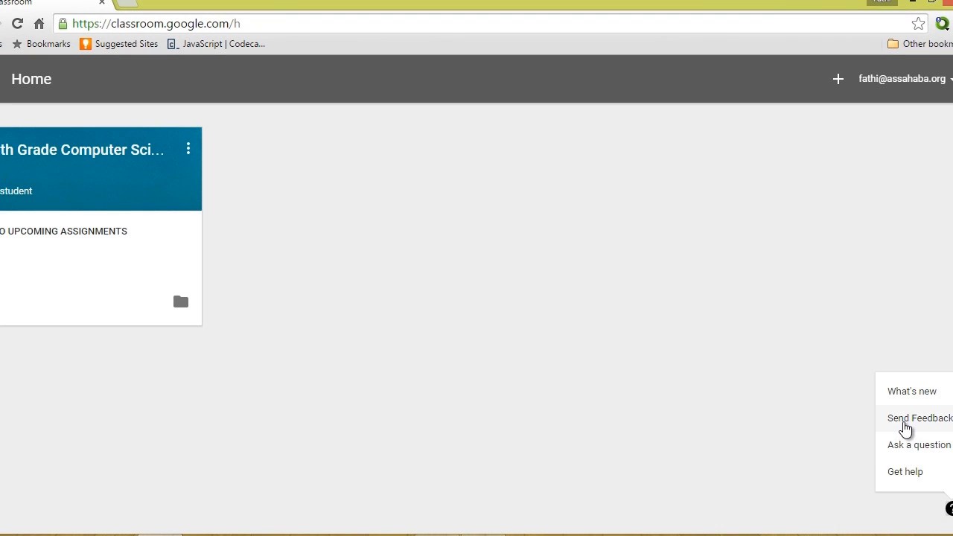
left_click(906, 421)
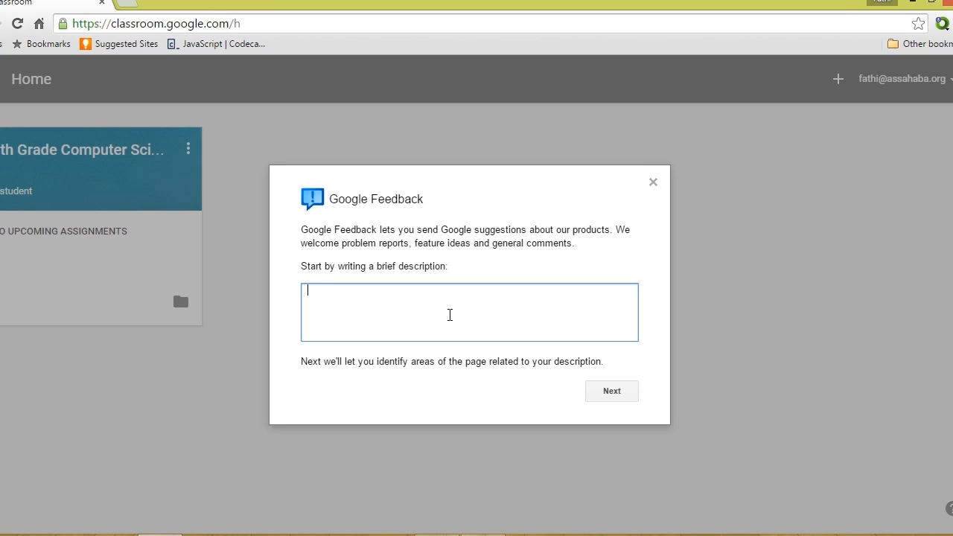
left_click(654, 183)
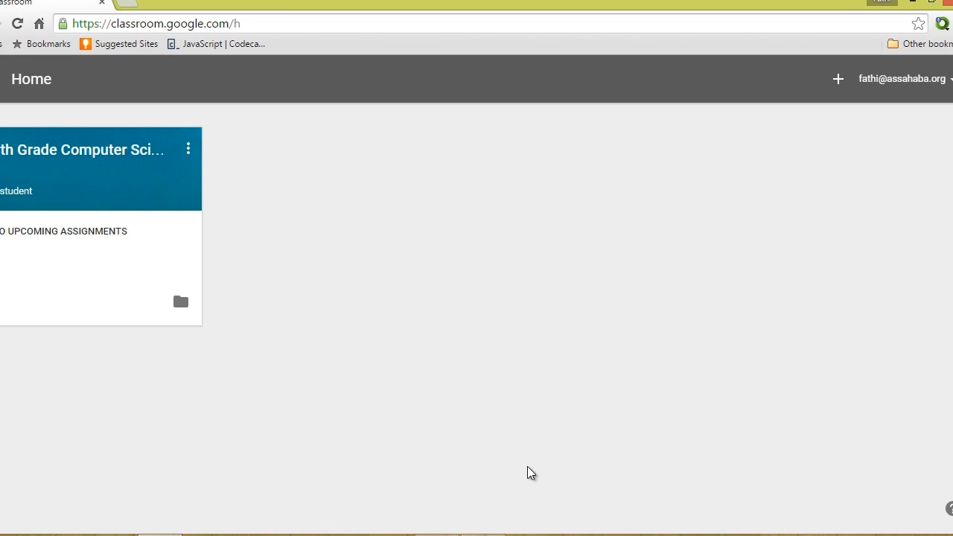